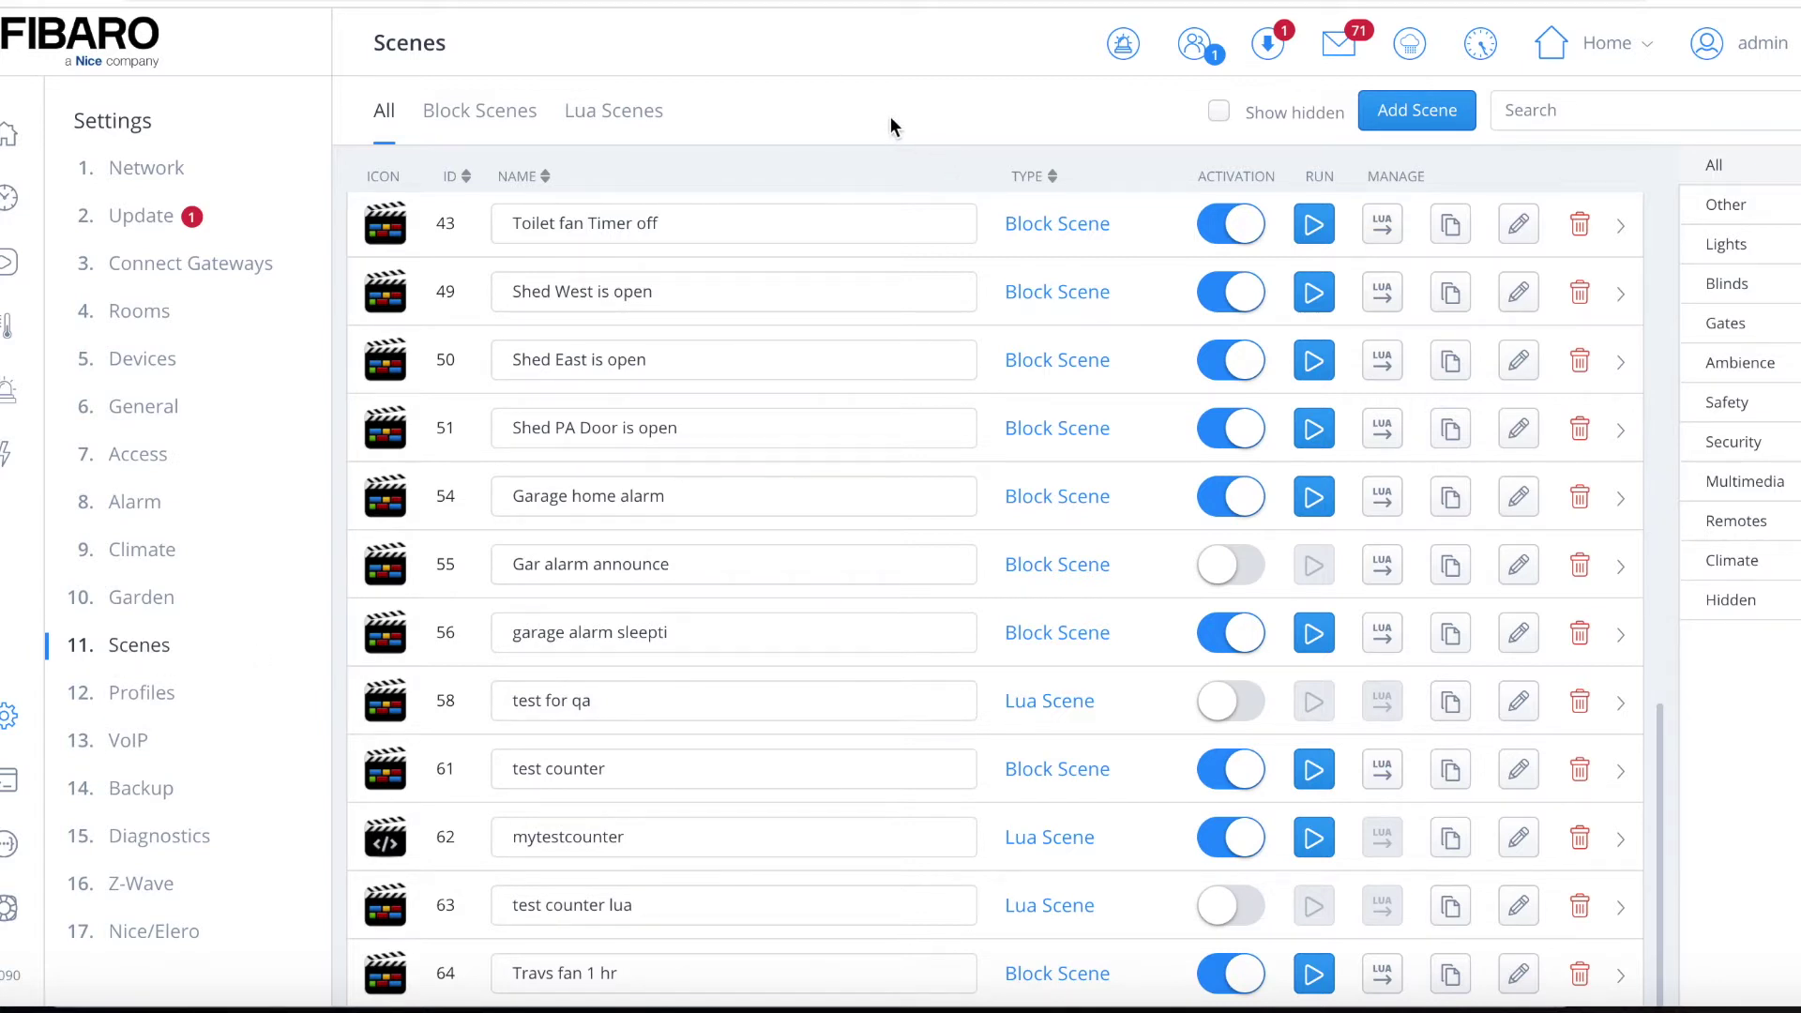
- Add a new block scene and name it "Todays scene"
{"action": "left_click", "coordinate": [1411, 114]}
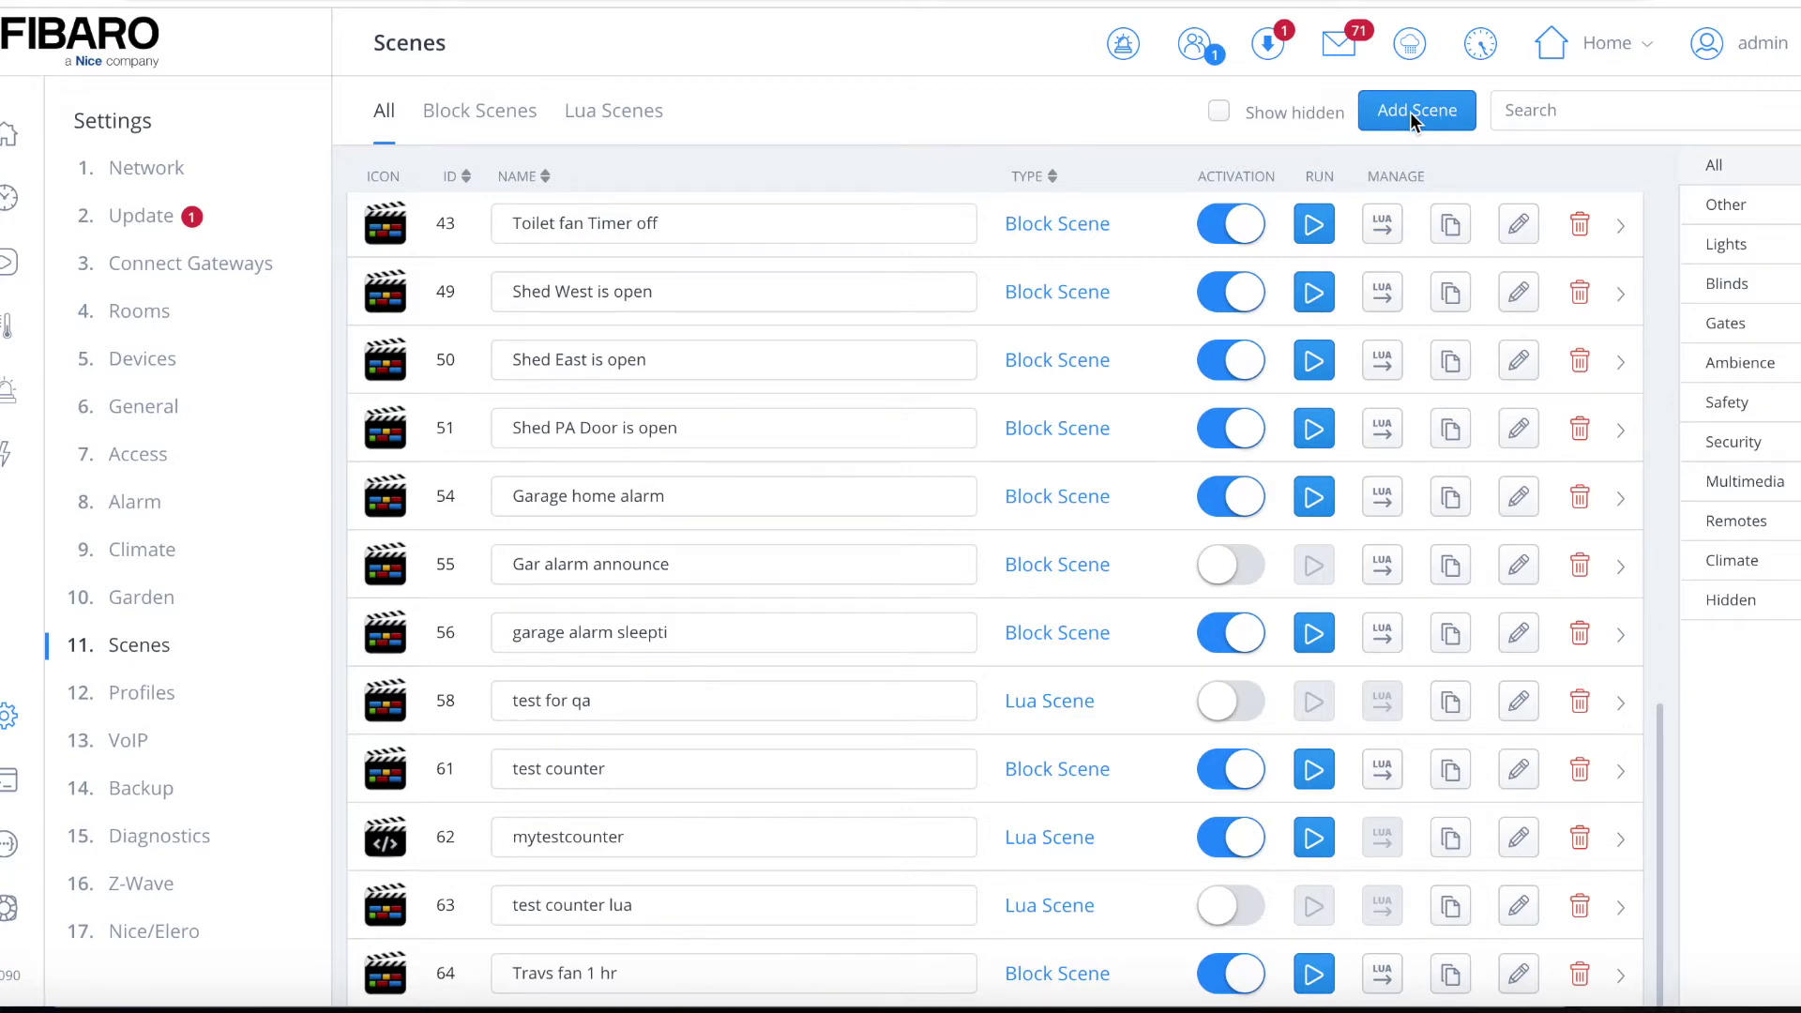
{"action": "left_click", "coordinate": [1435, 115]}
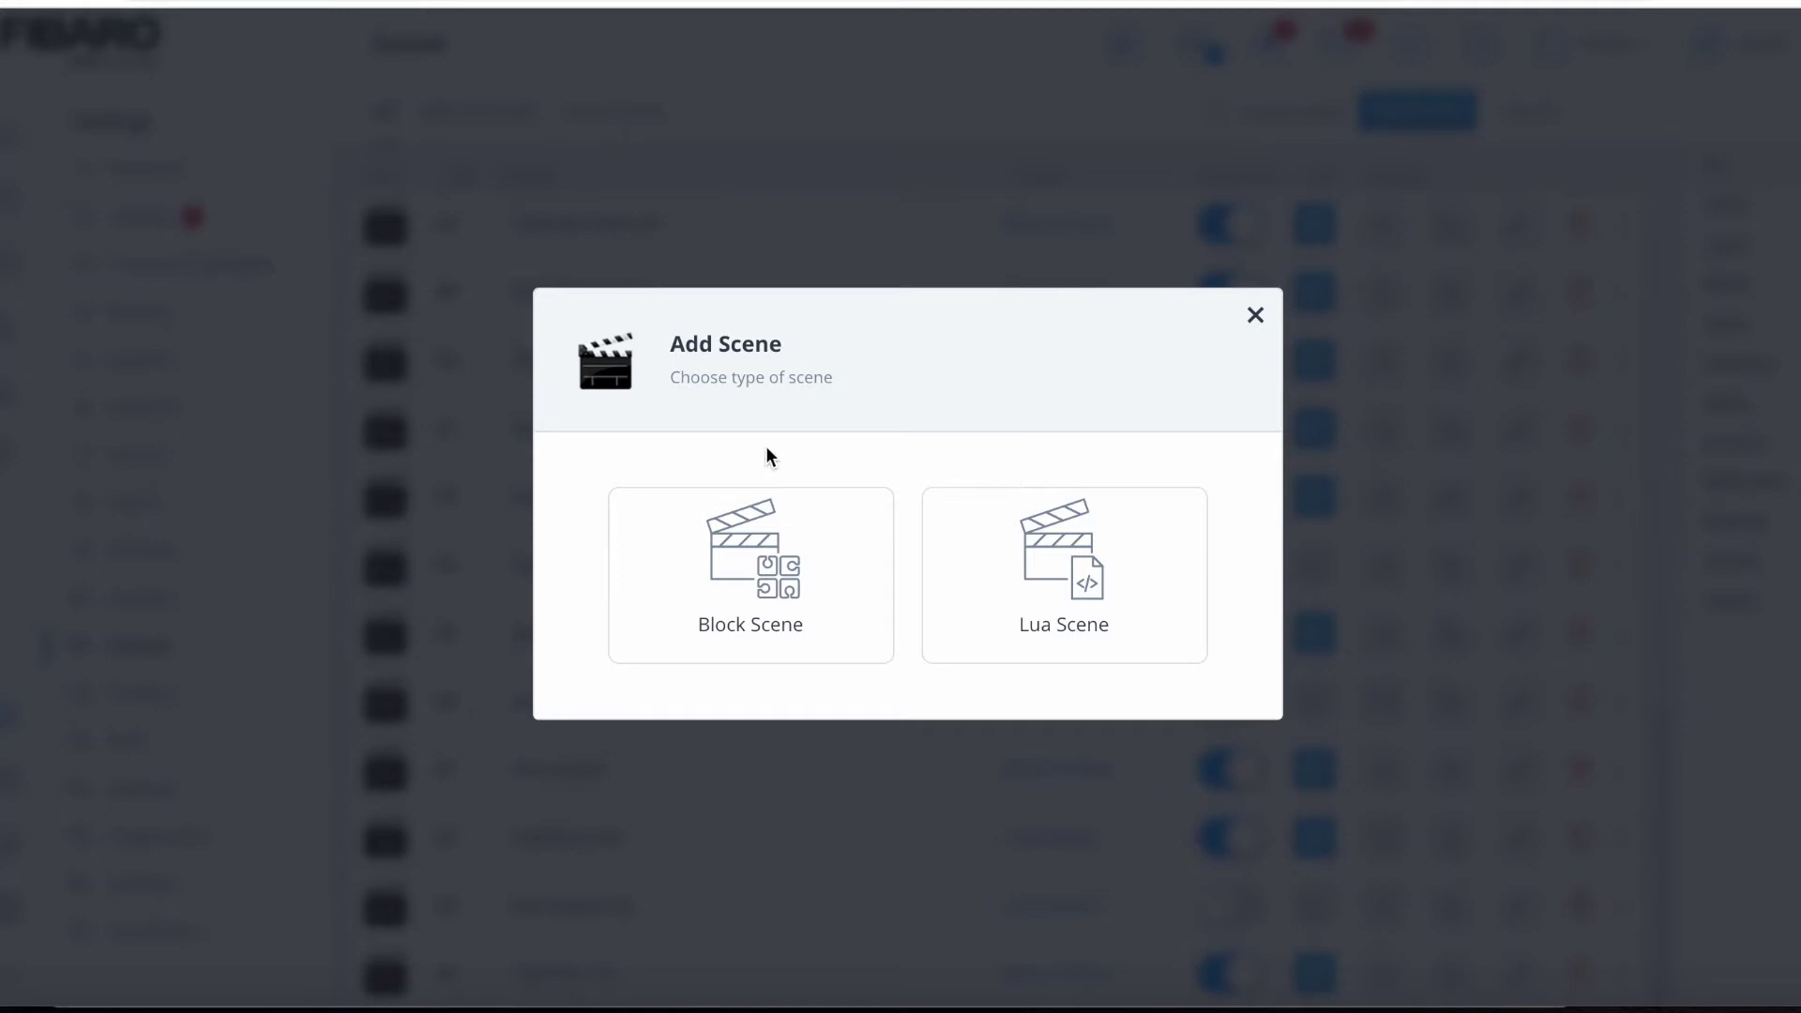
{"action": "left_click", "coordinate": [743, 598]}
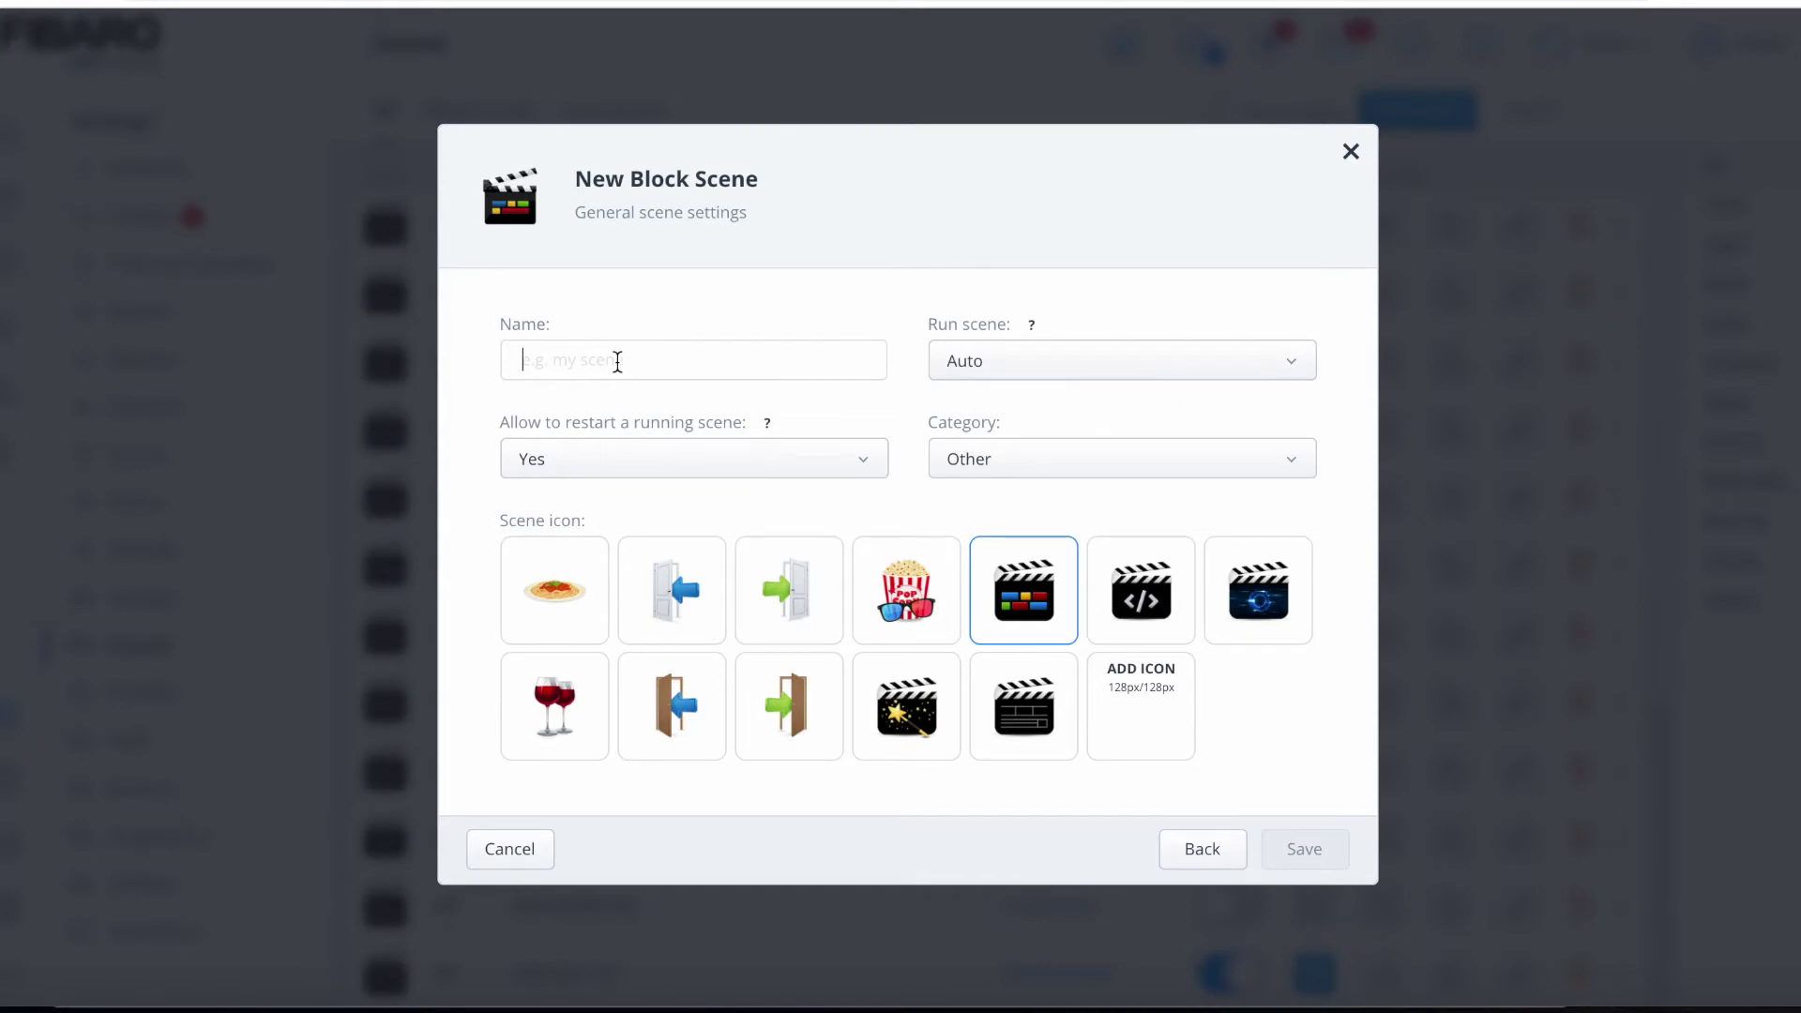
{"action": "type", "text": "Todays scene"}
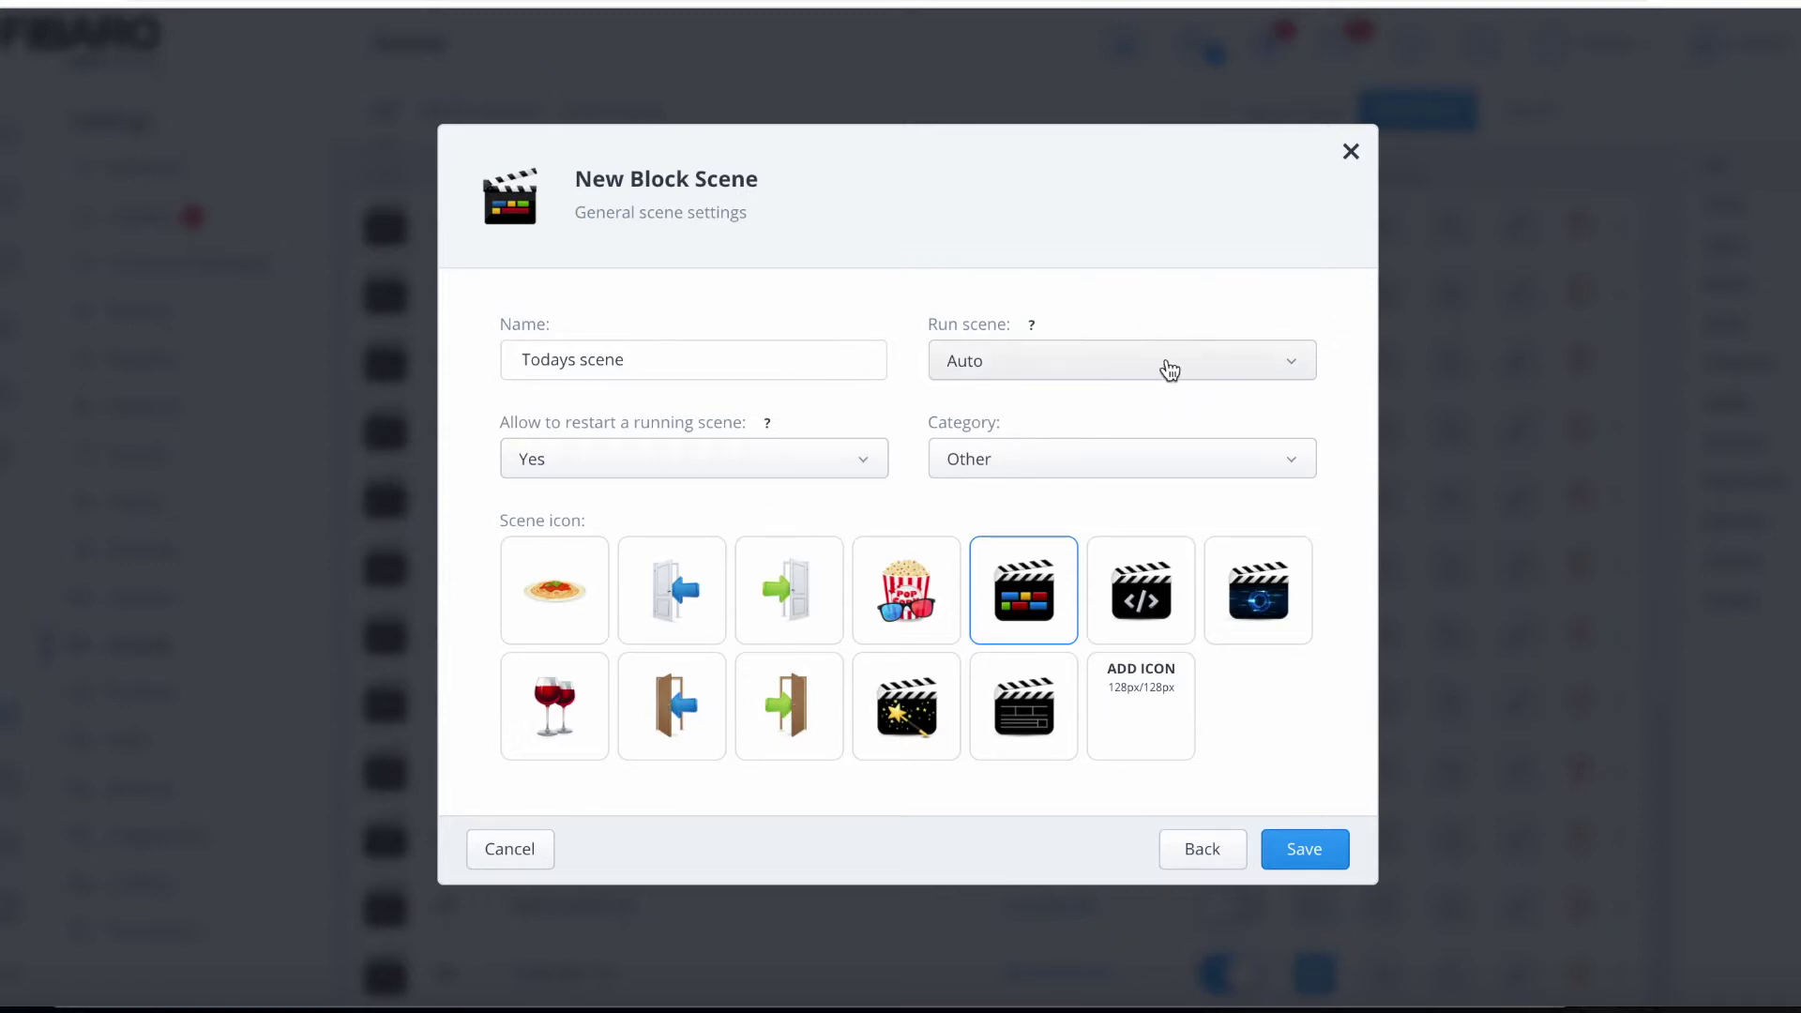
{"action": "left_click", "coordinate": [1294, 369]}
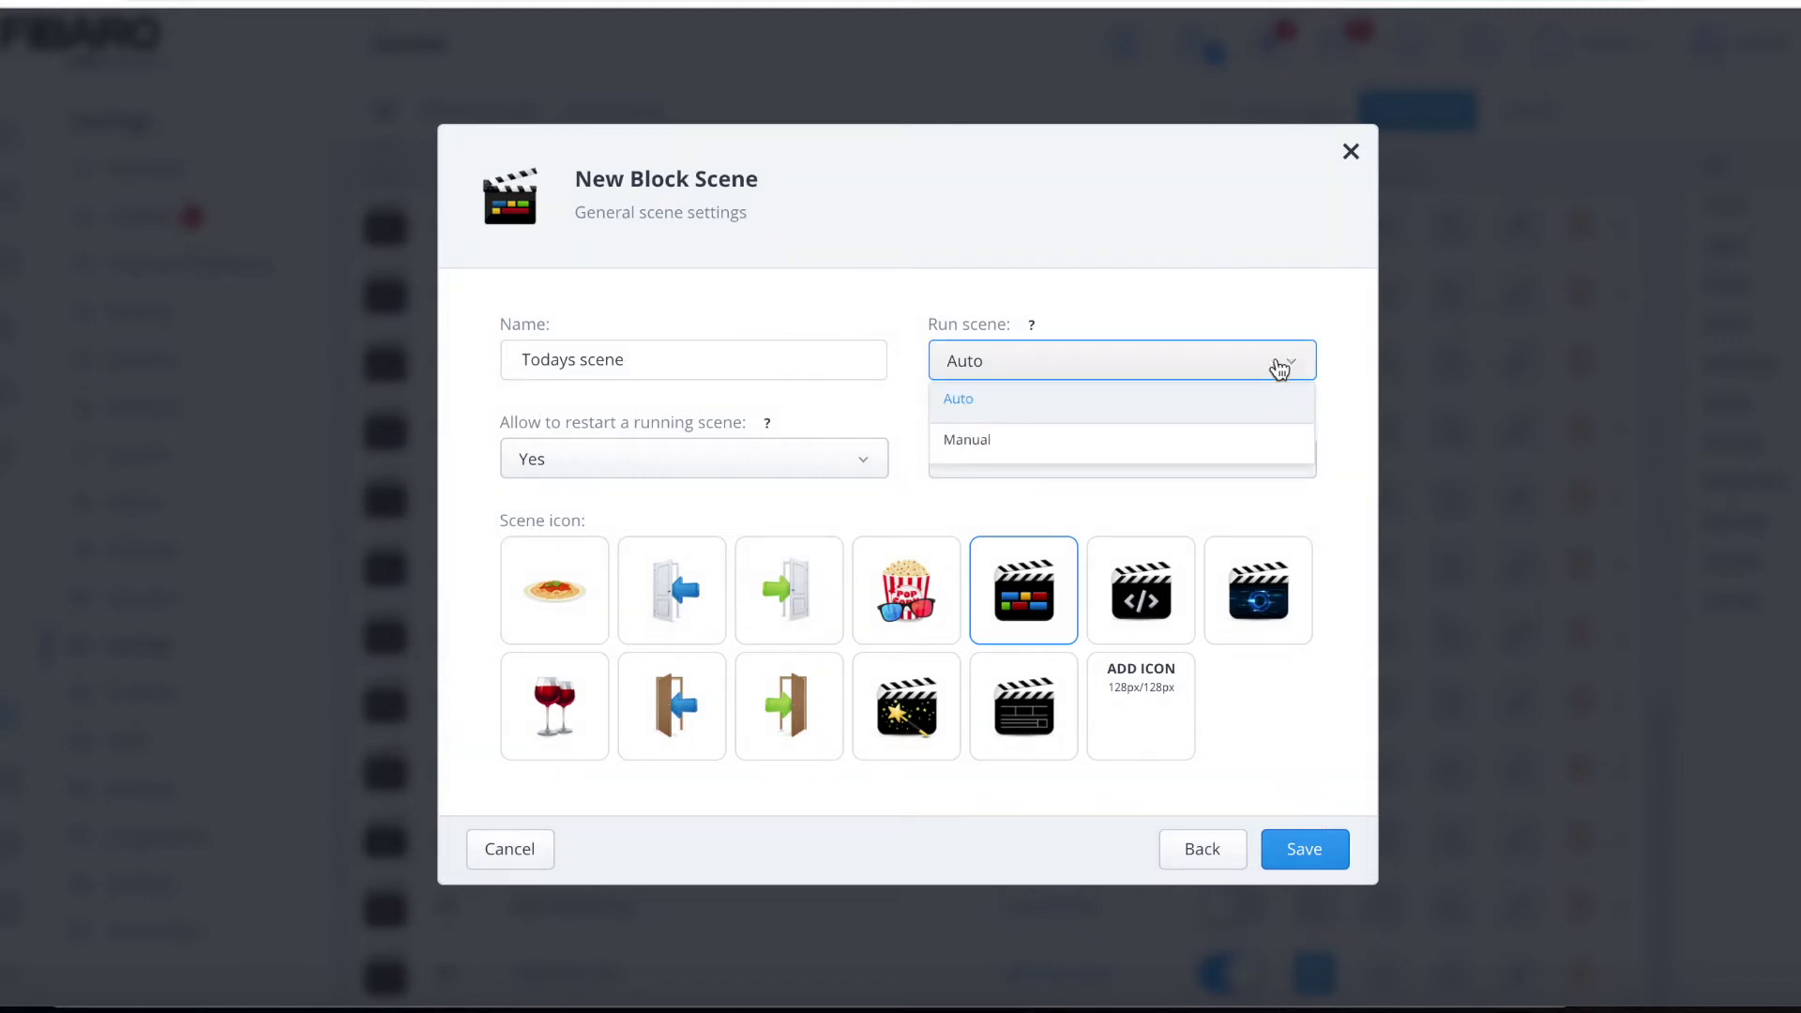
{"action": "left_click", "coordinate": [1156, 315]}
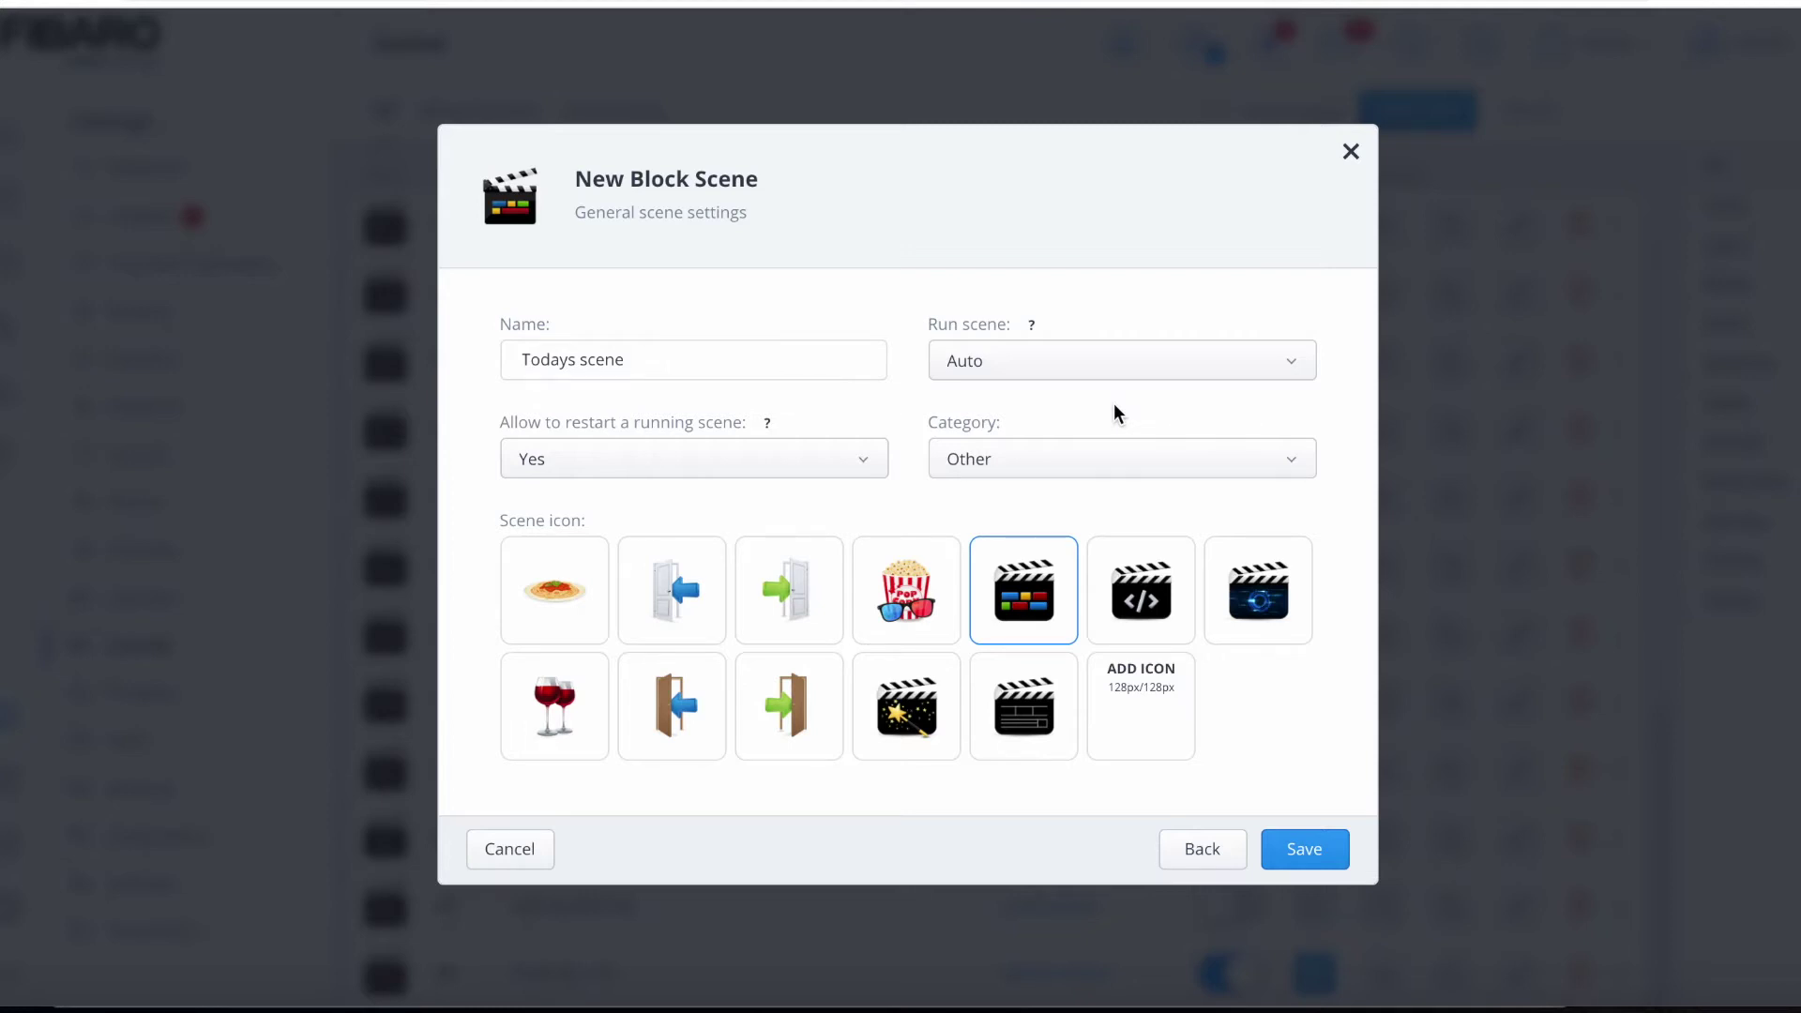
{"action": "left_click", "coordinate": [1293, 367]}
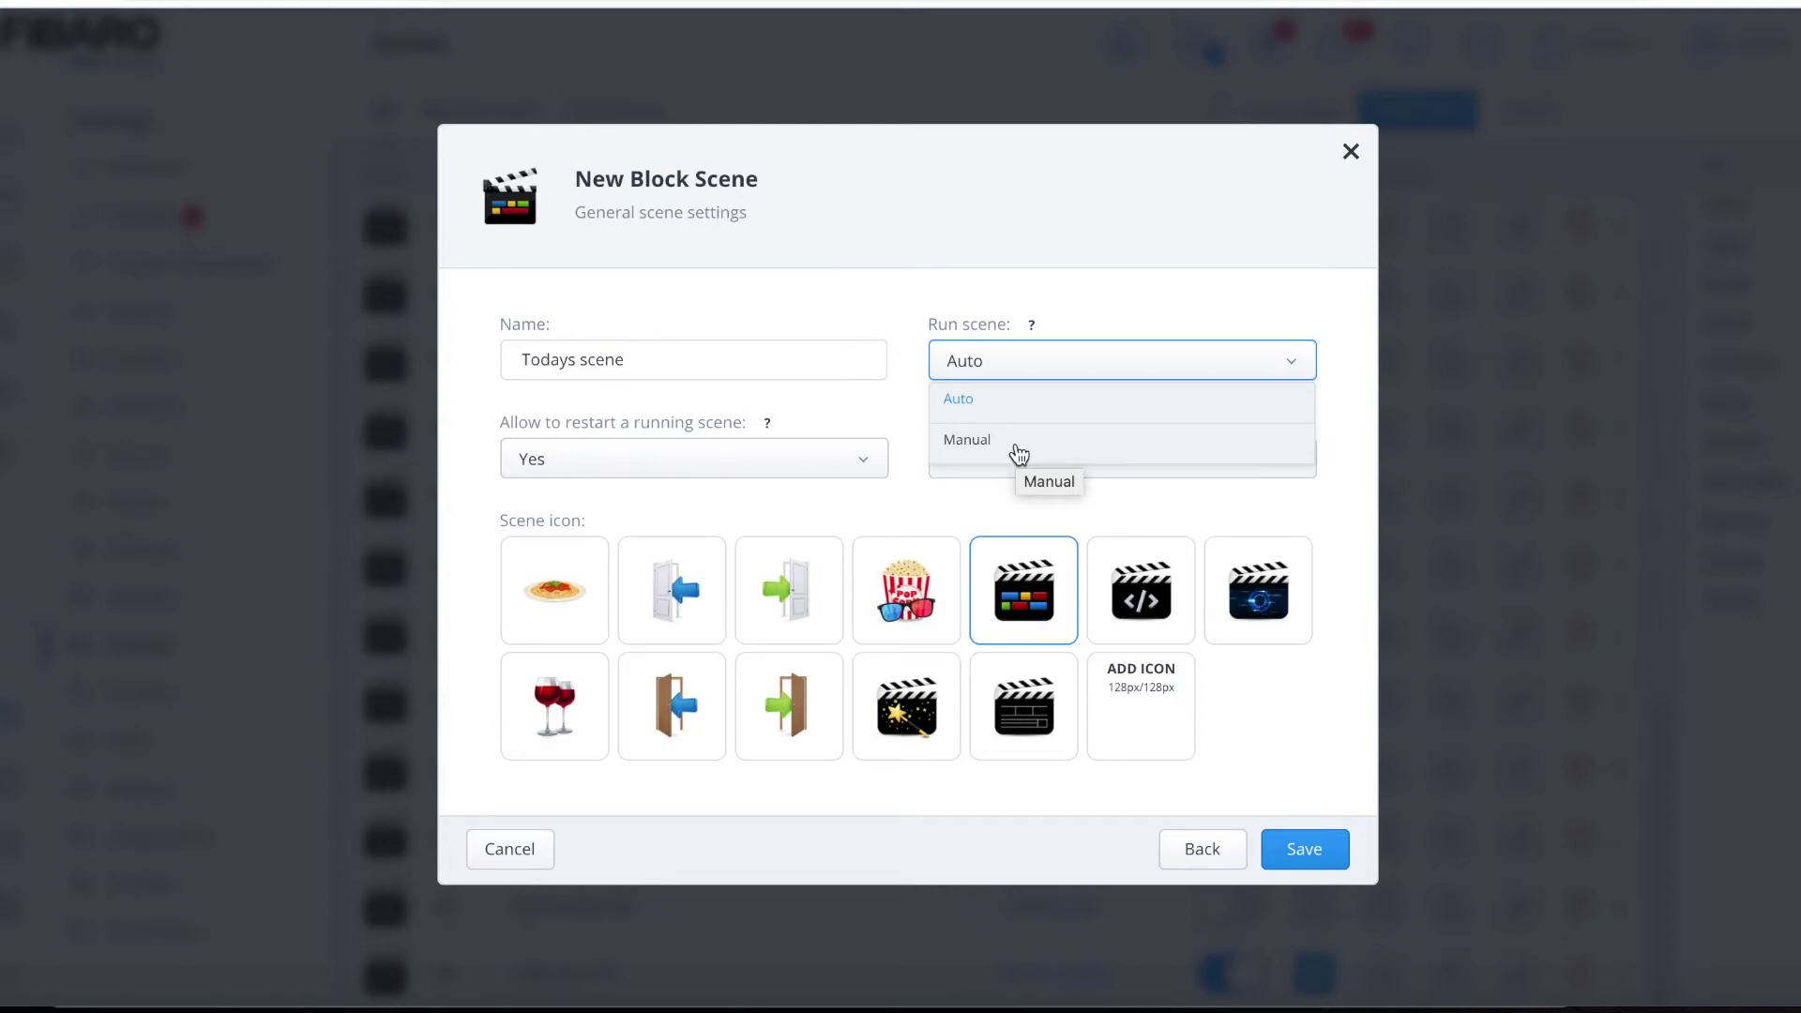
{"action": "left_click", "coordinate": [1139, 323]}
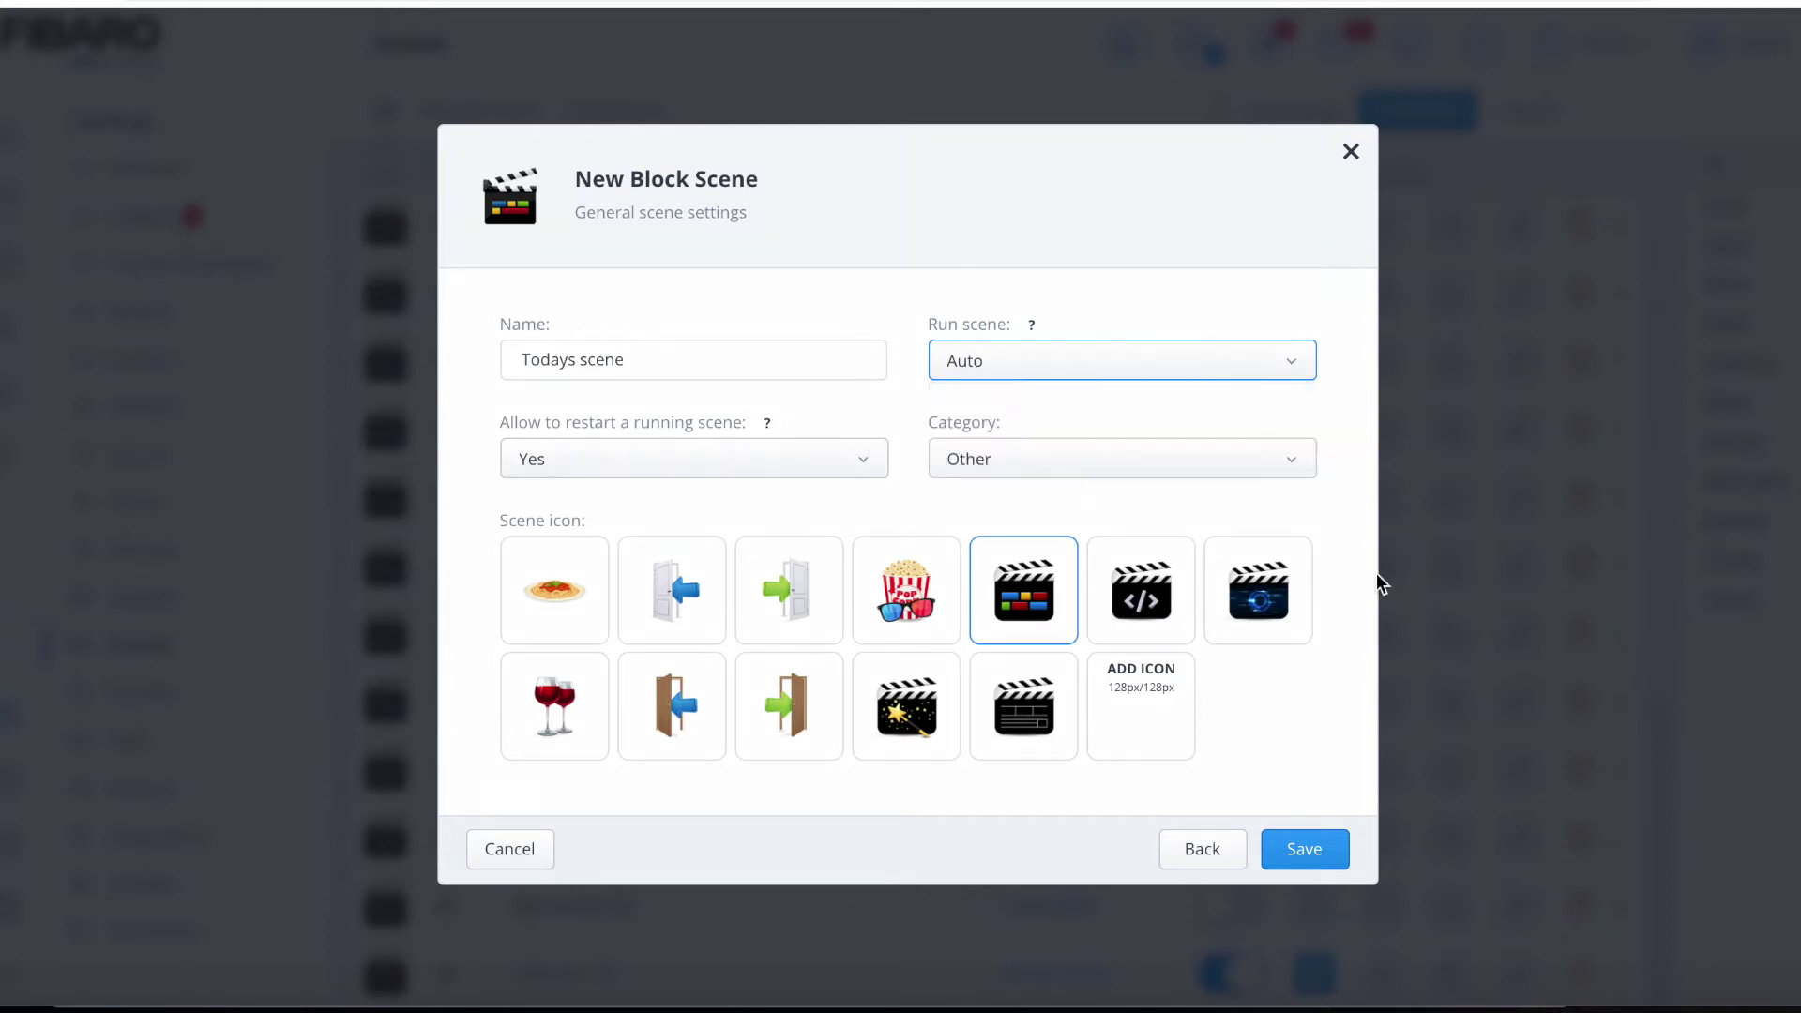
{"action": "left_click", "coordinate": [1291, 468]}
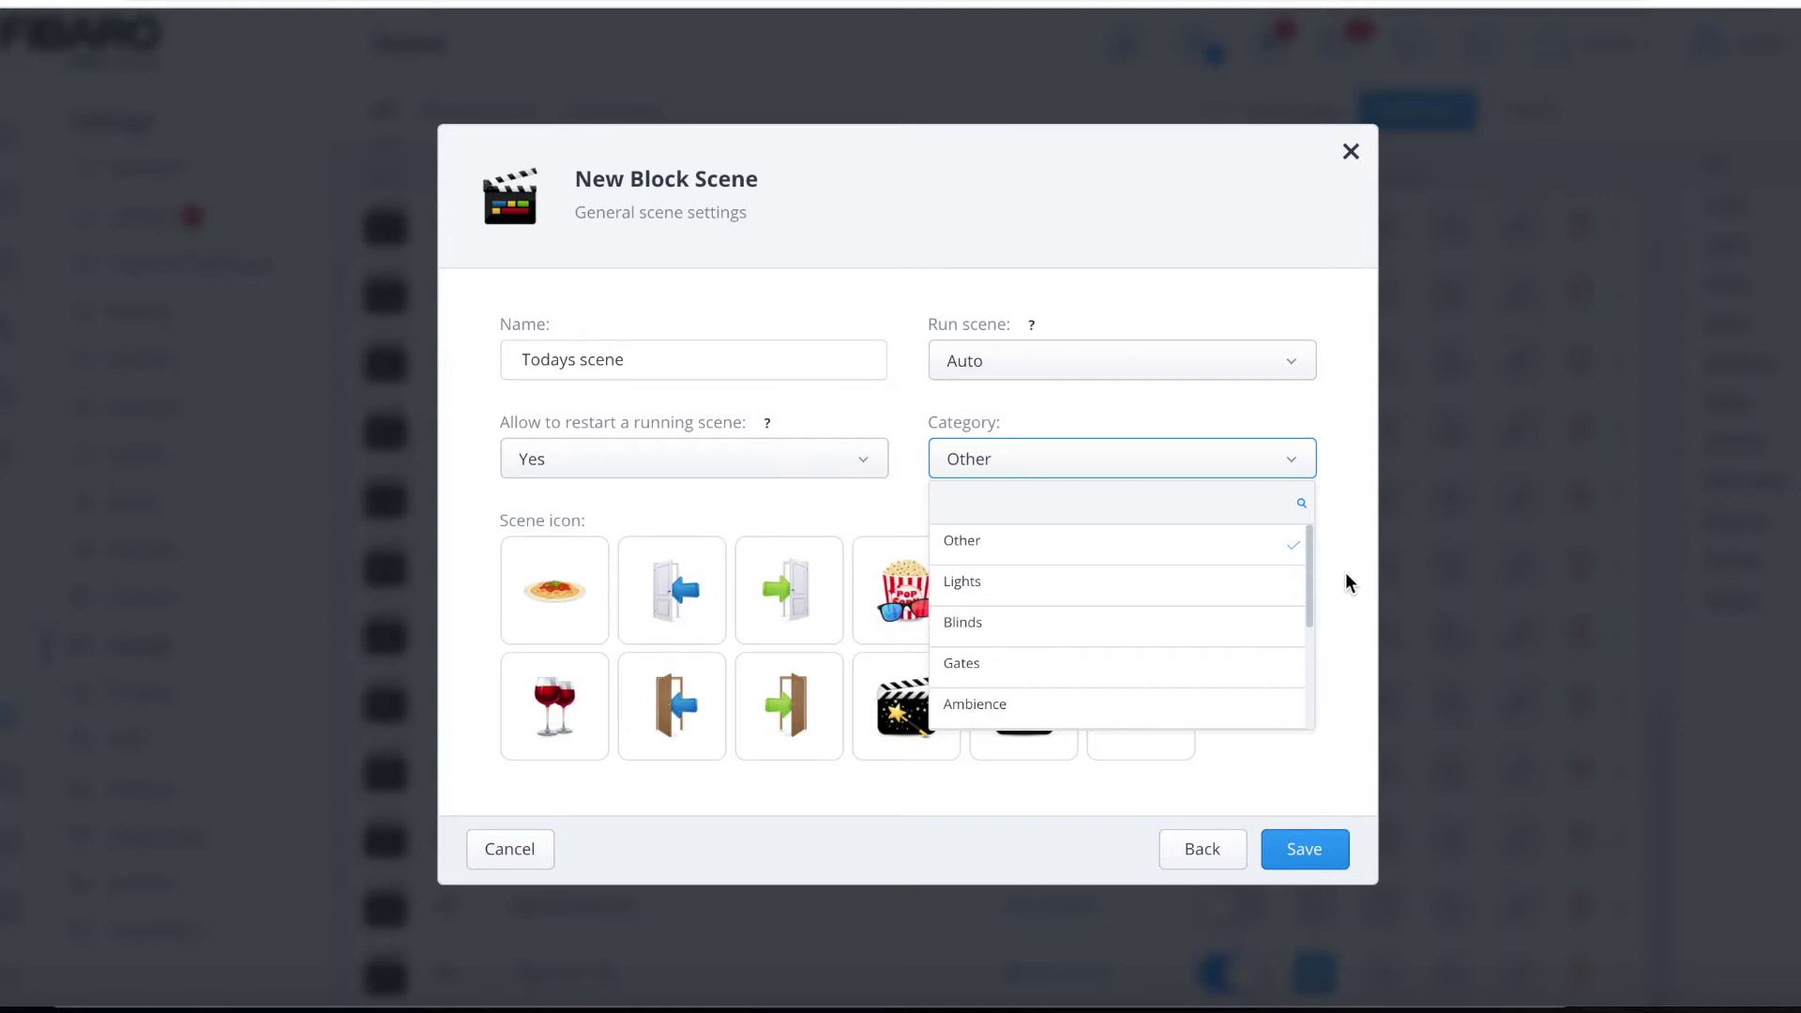
{"action": "left_click", "coordinate": [1019, 551]}
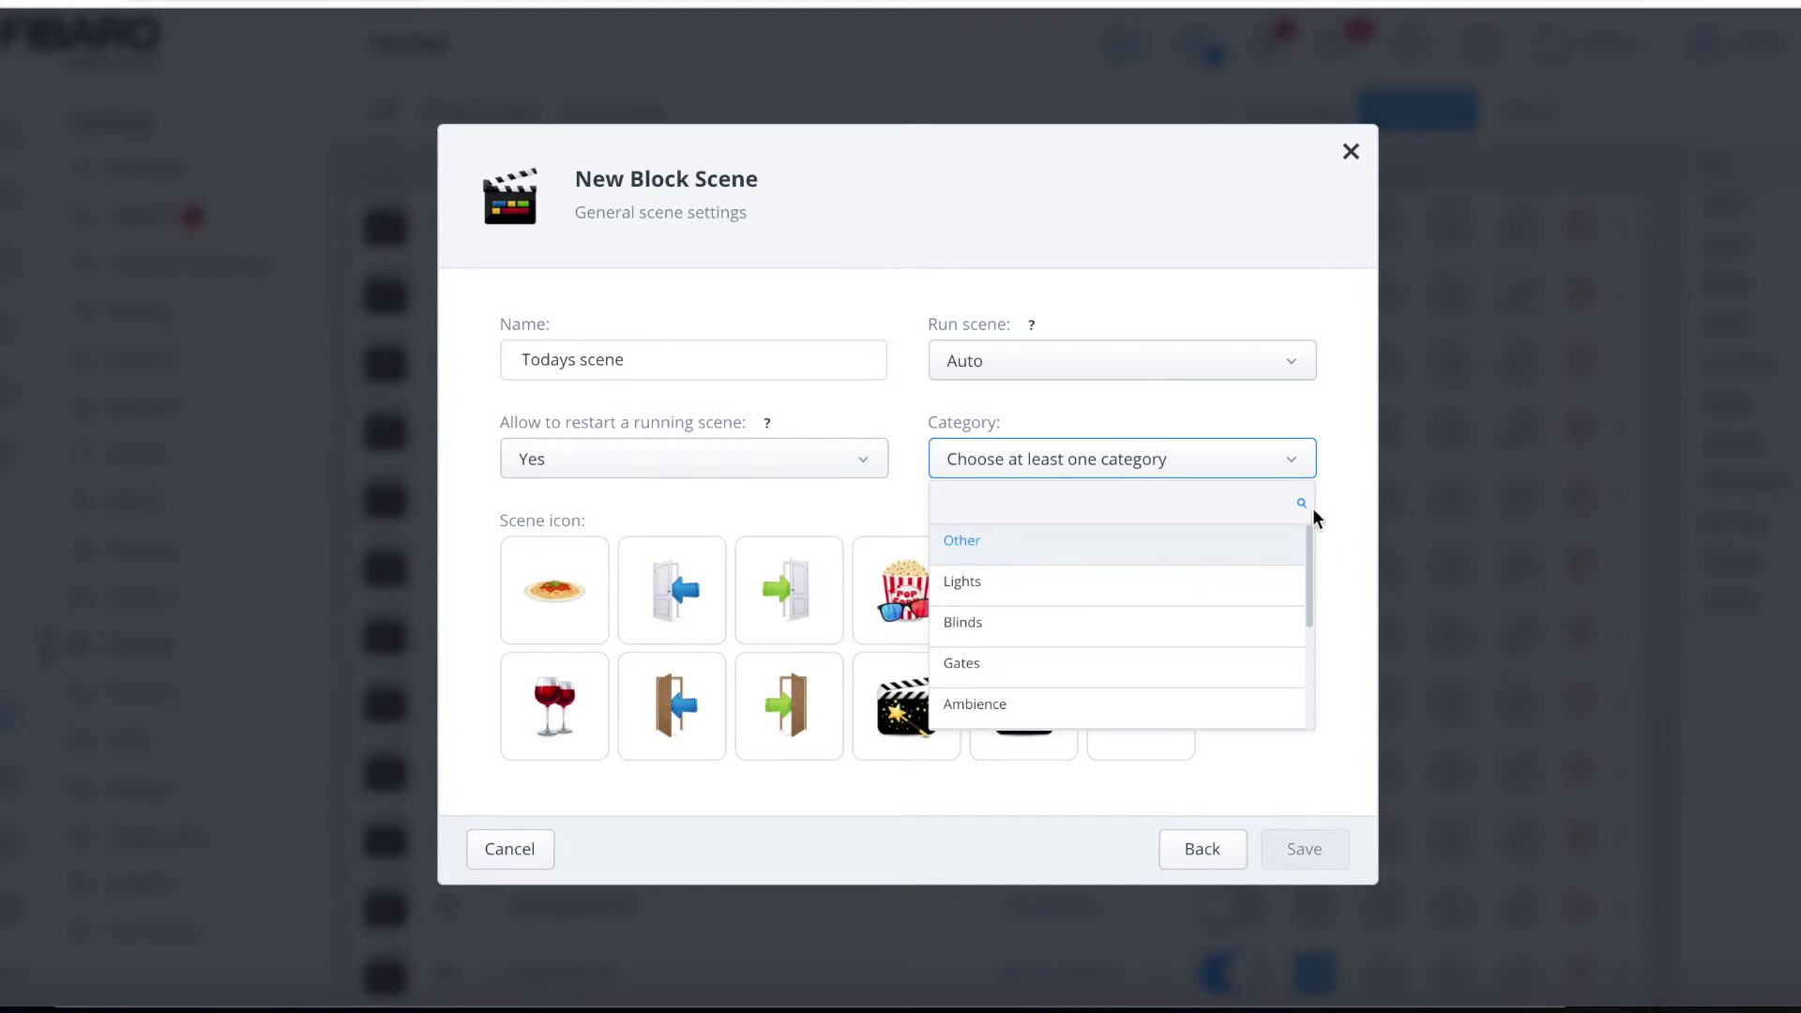
{"action": "left_click", "coordinate": [871, 505]}
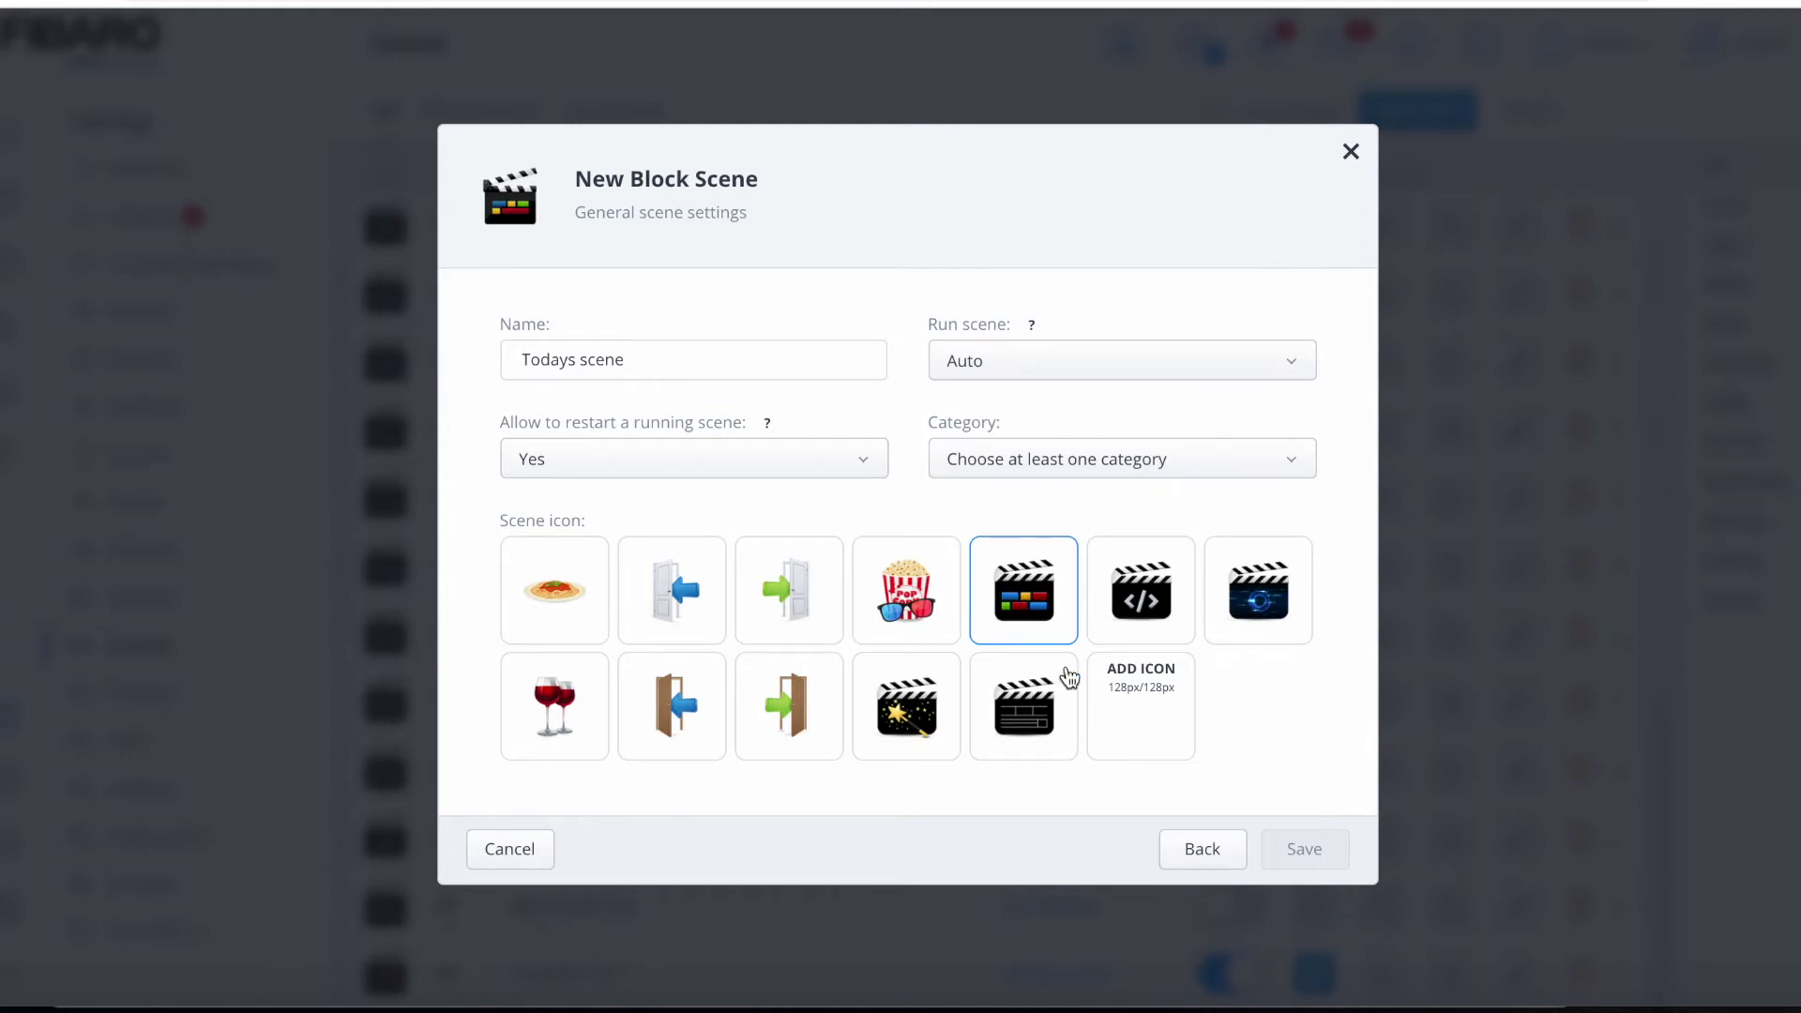
{"action": "left_click", "coordinate": [735, 362]}
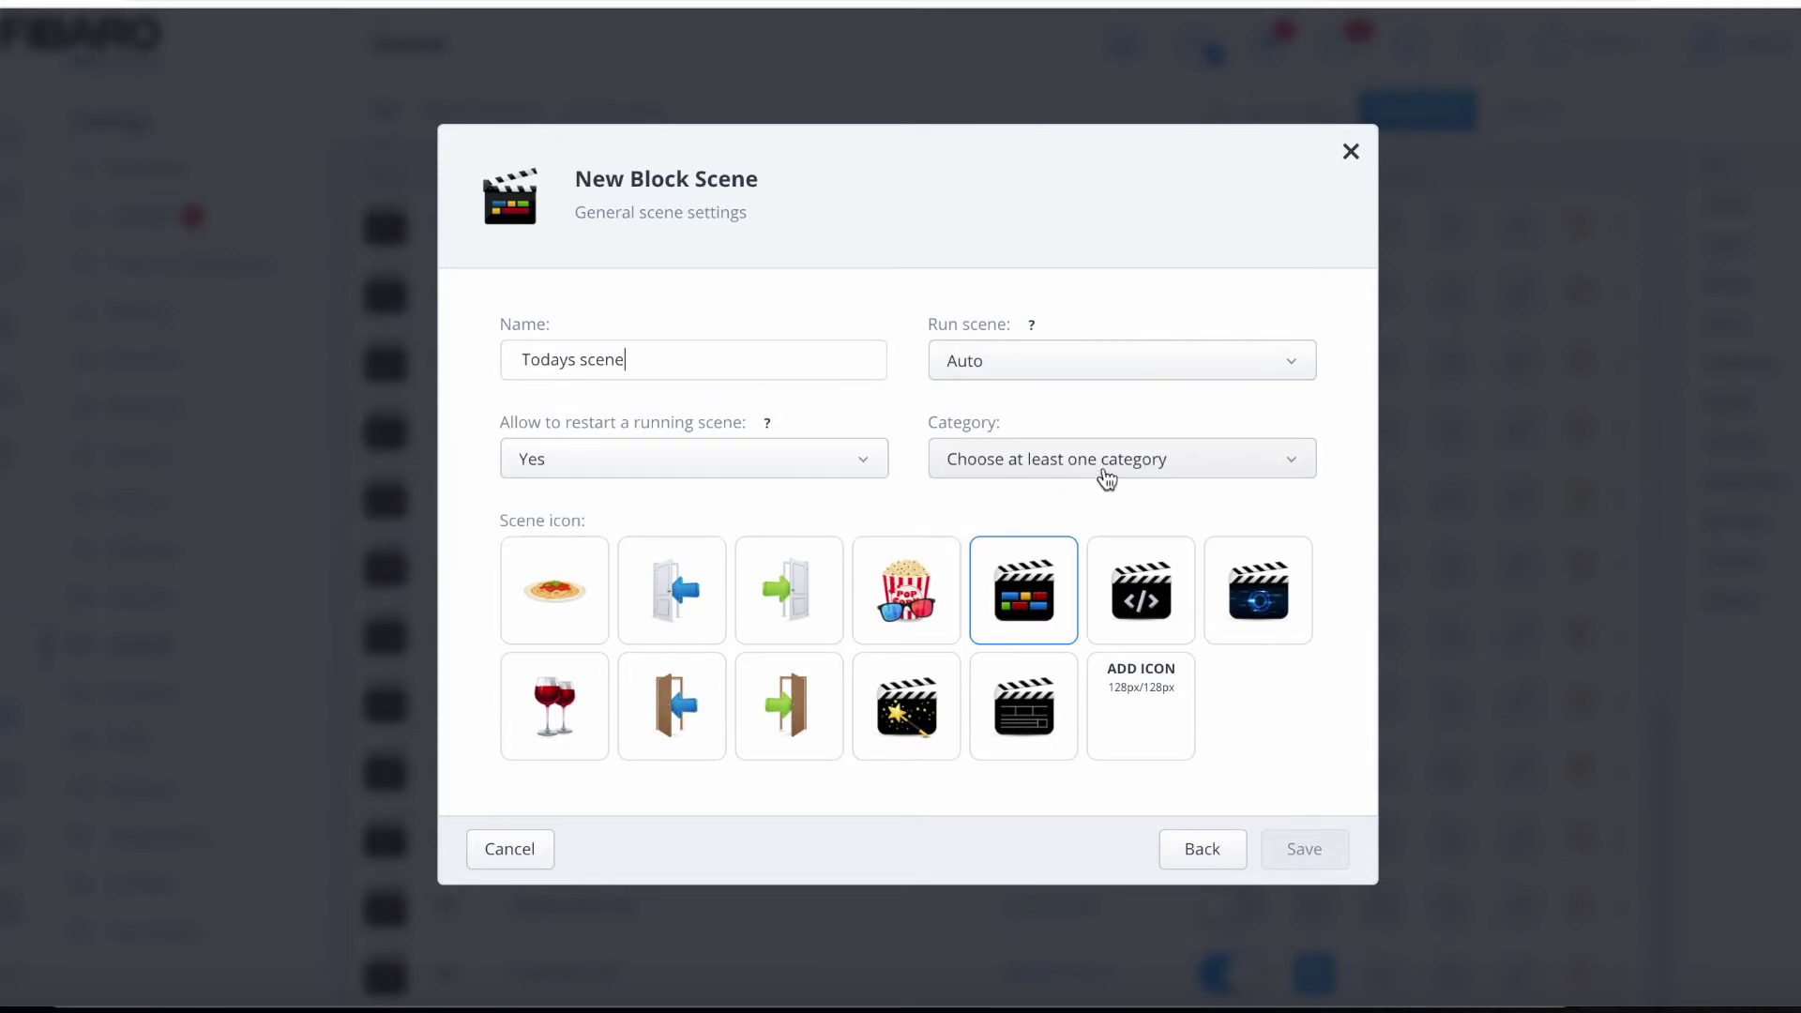
- Set the new scene's category to Other and save its general settings
{"action": "left_click", "coordinate": [1292, 464]}
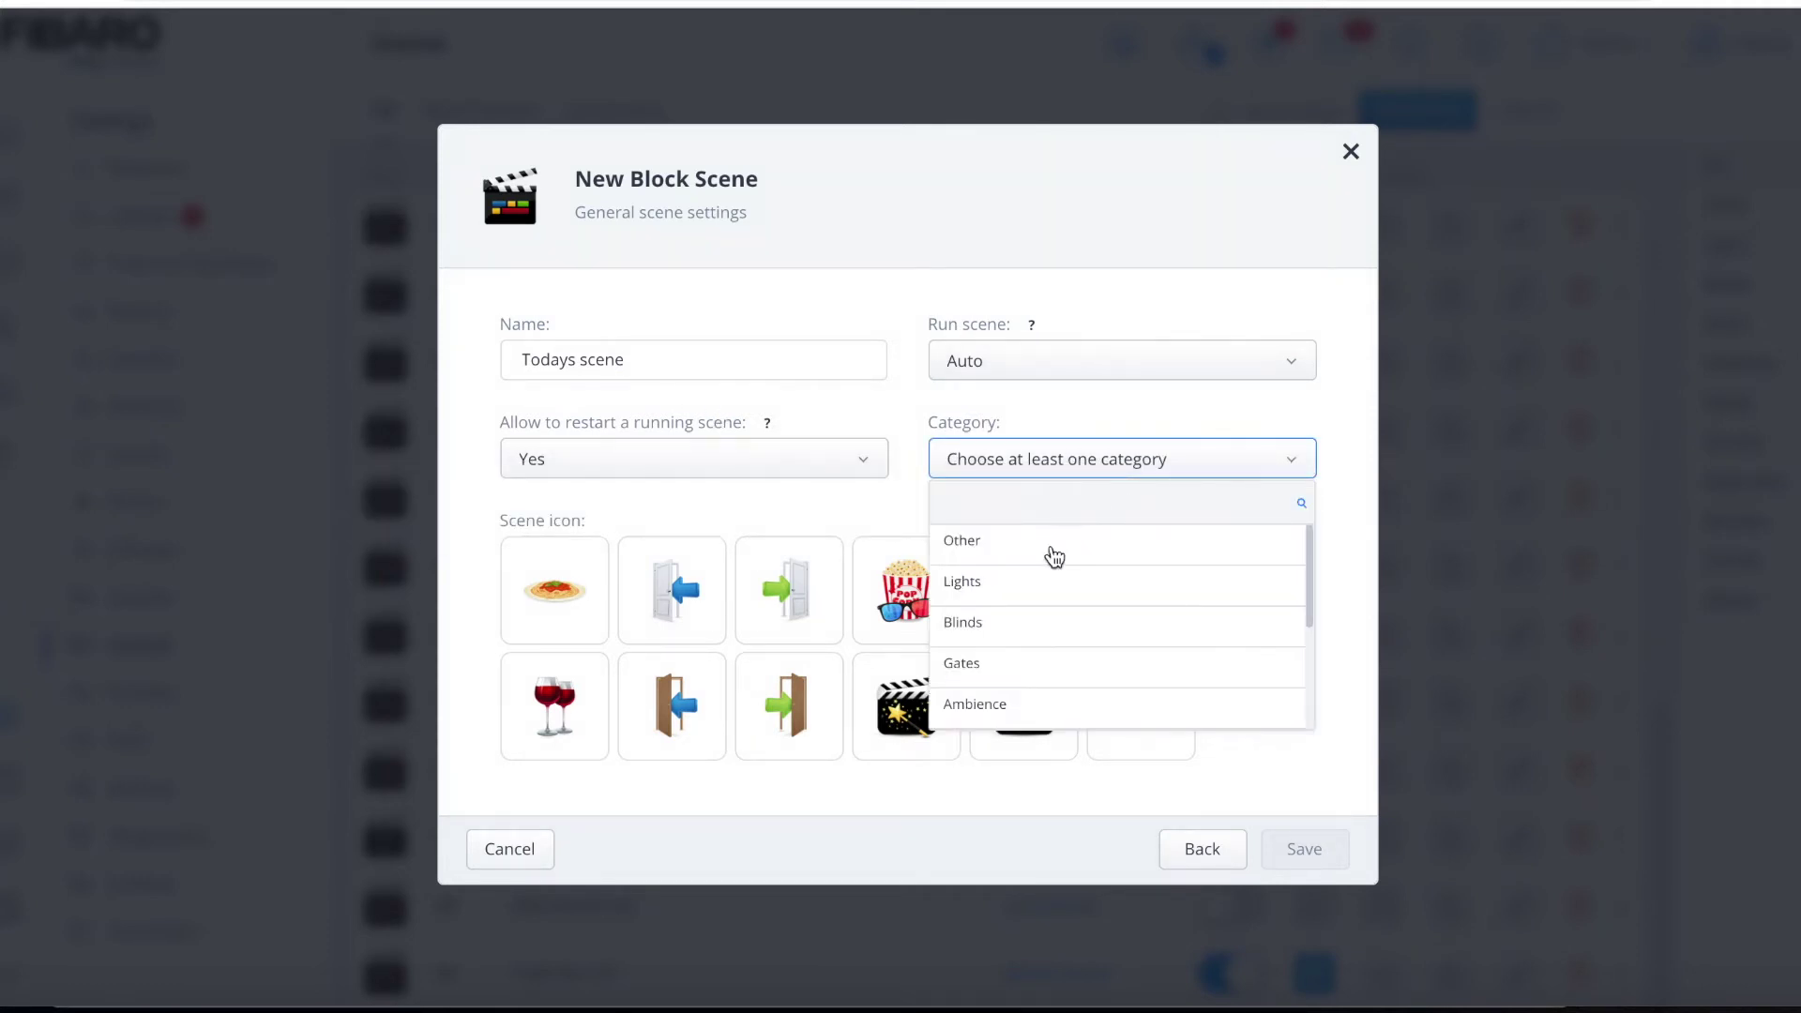
{"action": "left_click", "coordinate": [1029, 559]}
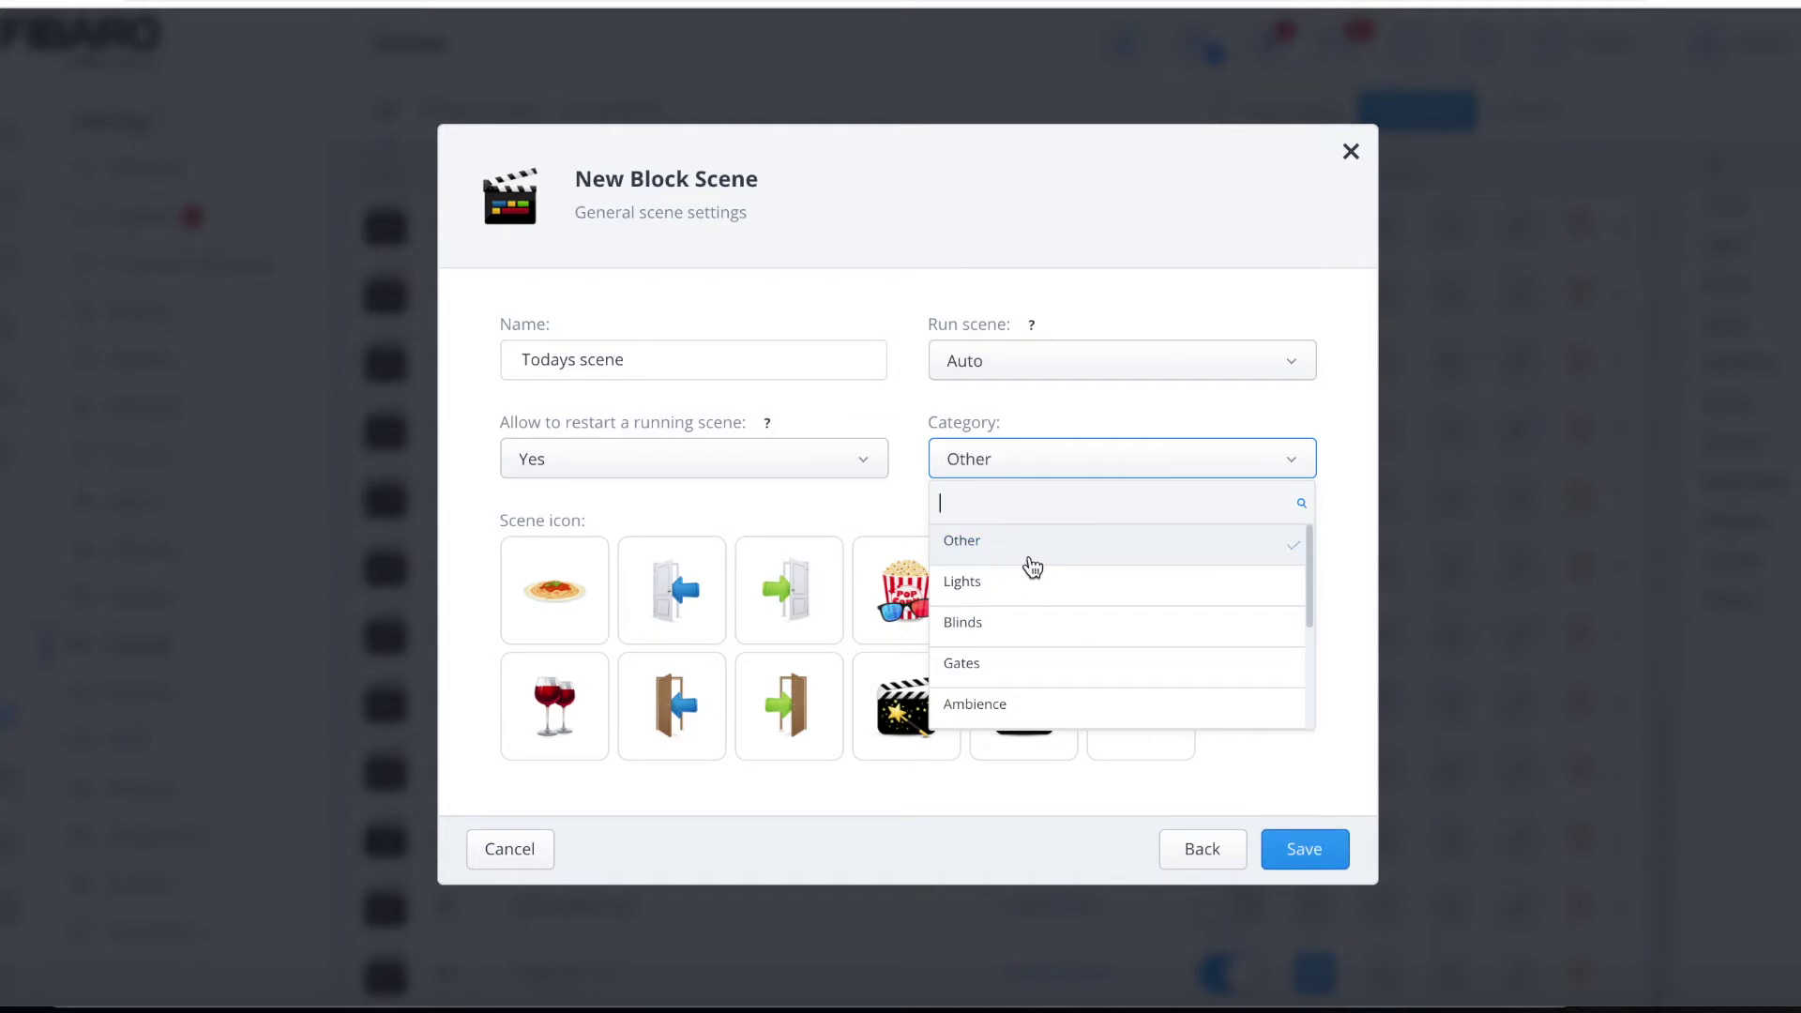
{"action": "left_click", "coordinate": [1350, 724]}
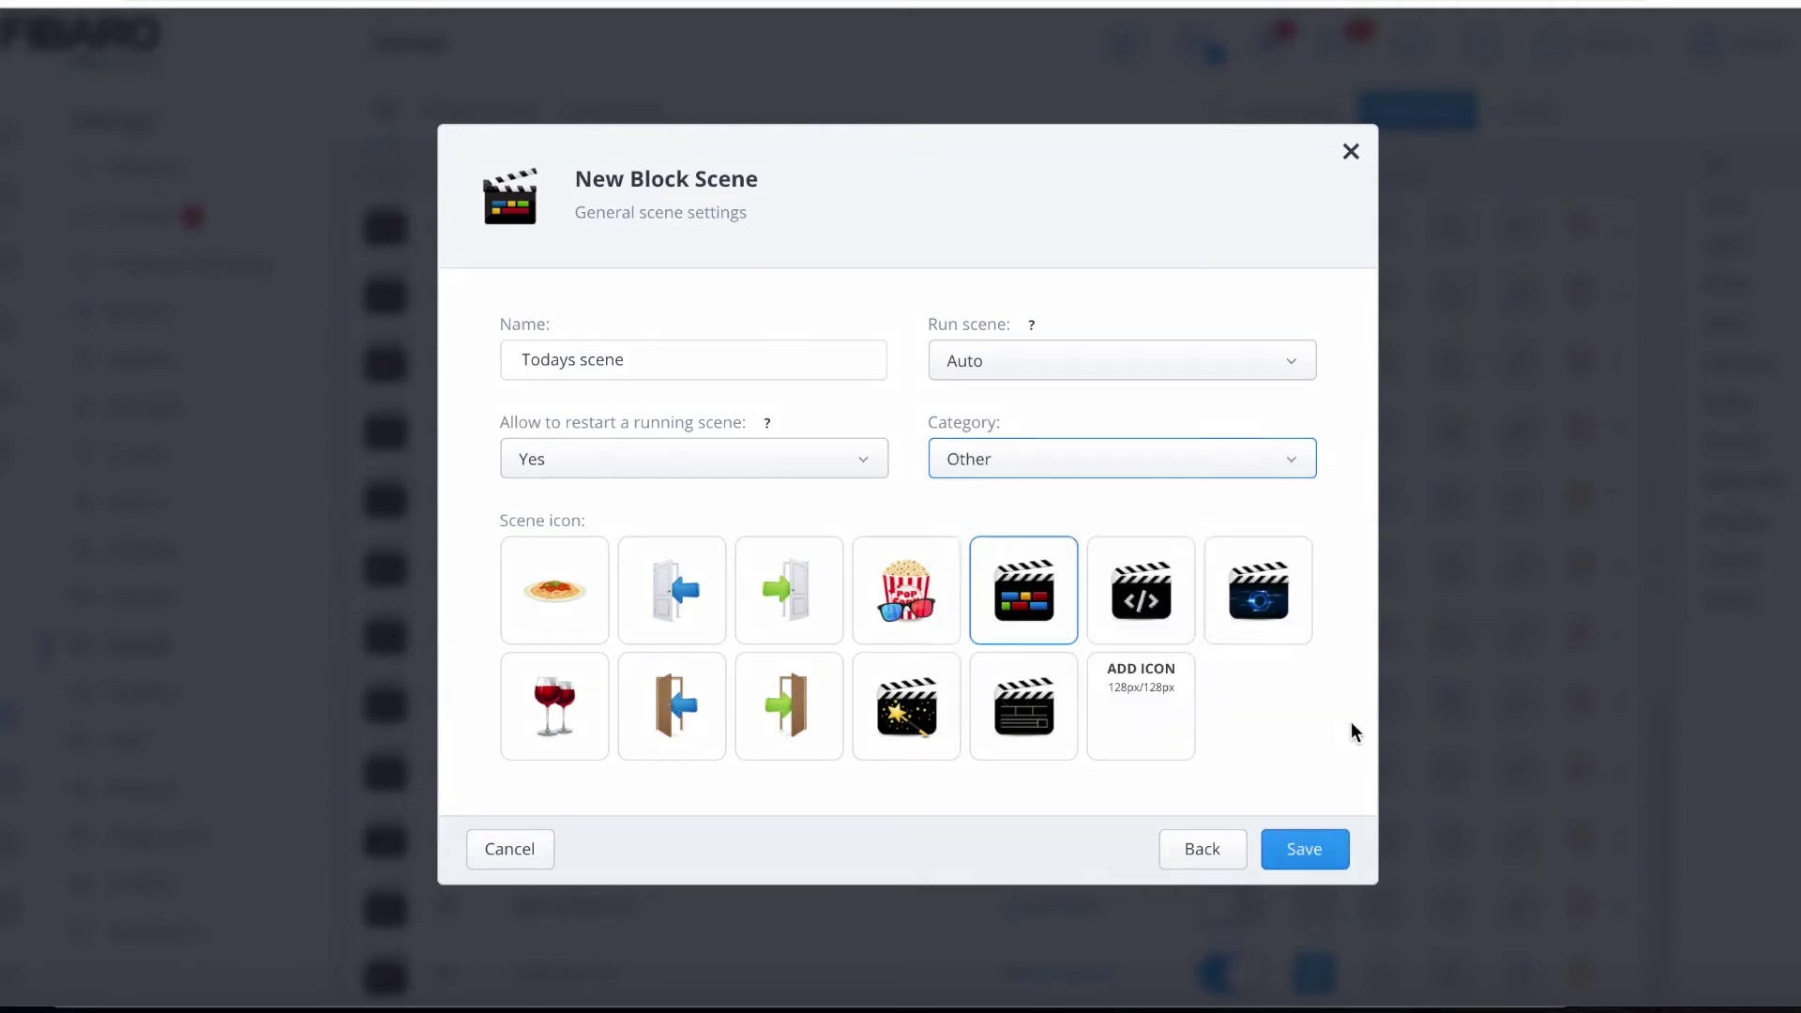
{"action": "left_click", "coordinate": [1307, 850]}
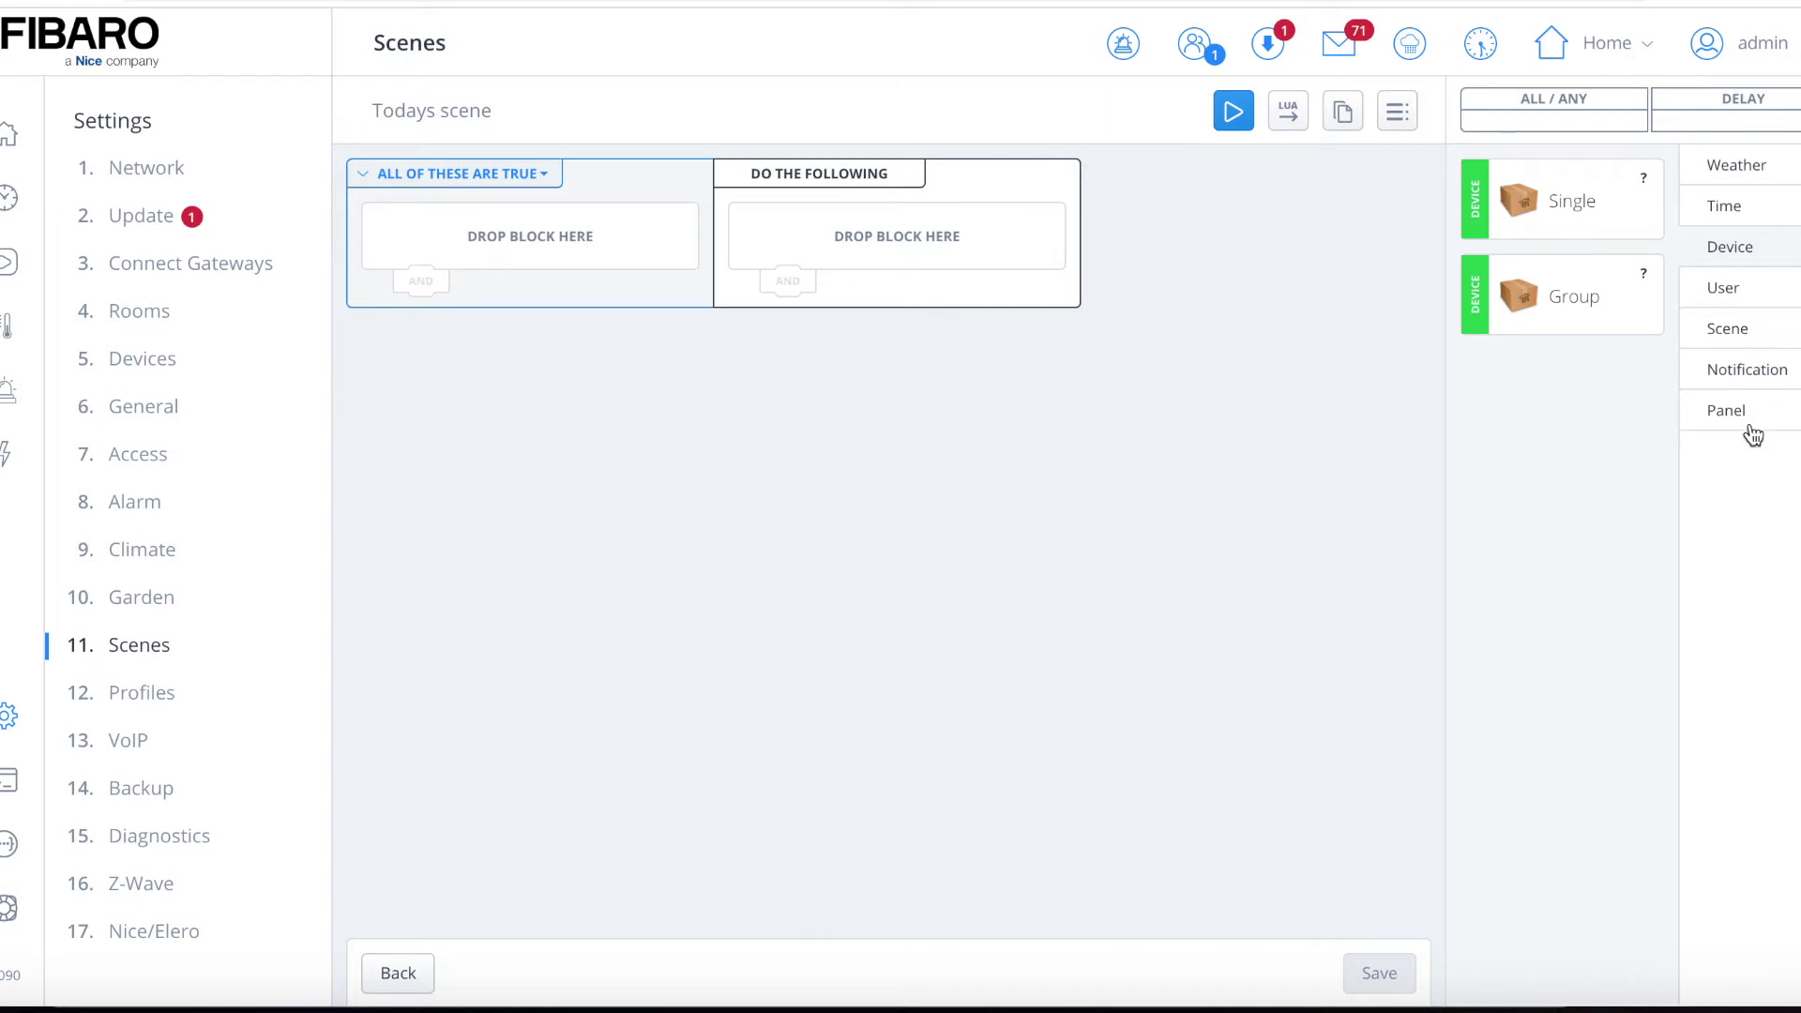
- Add a Single device block to the scene's conditions for the Downlights in Inside | Kitchen
{"action": "mouse_move", "coordinate": [1603, 192]}
{"action": "left_click_drag", "start_coordinate": [1547, 206], "coordinate": [469, 238]}
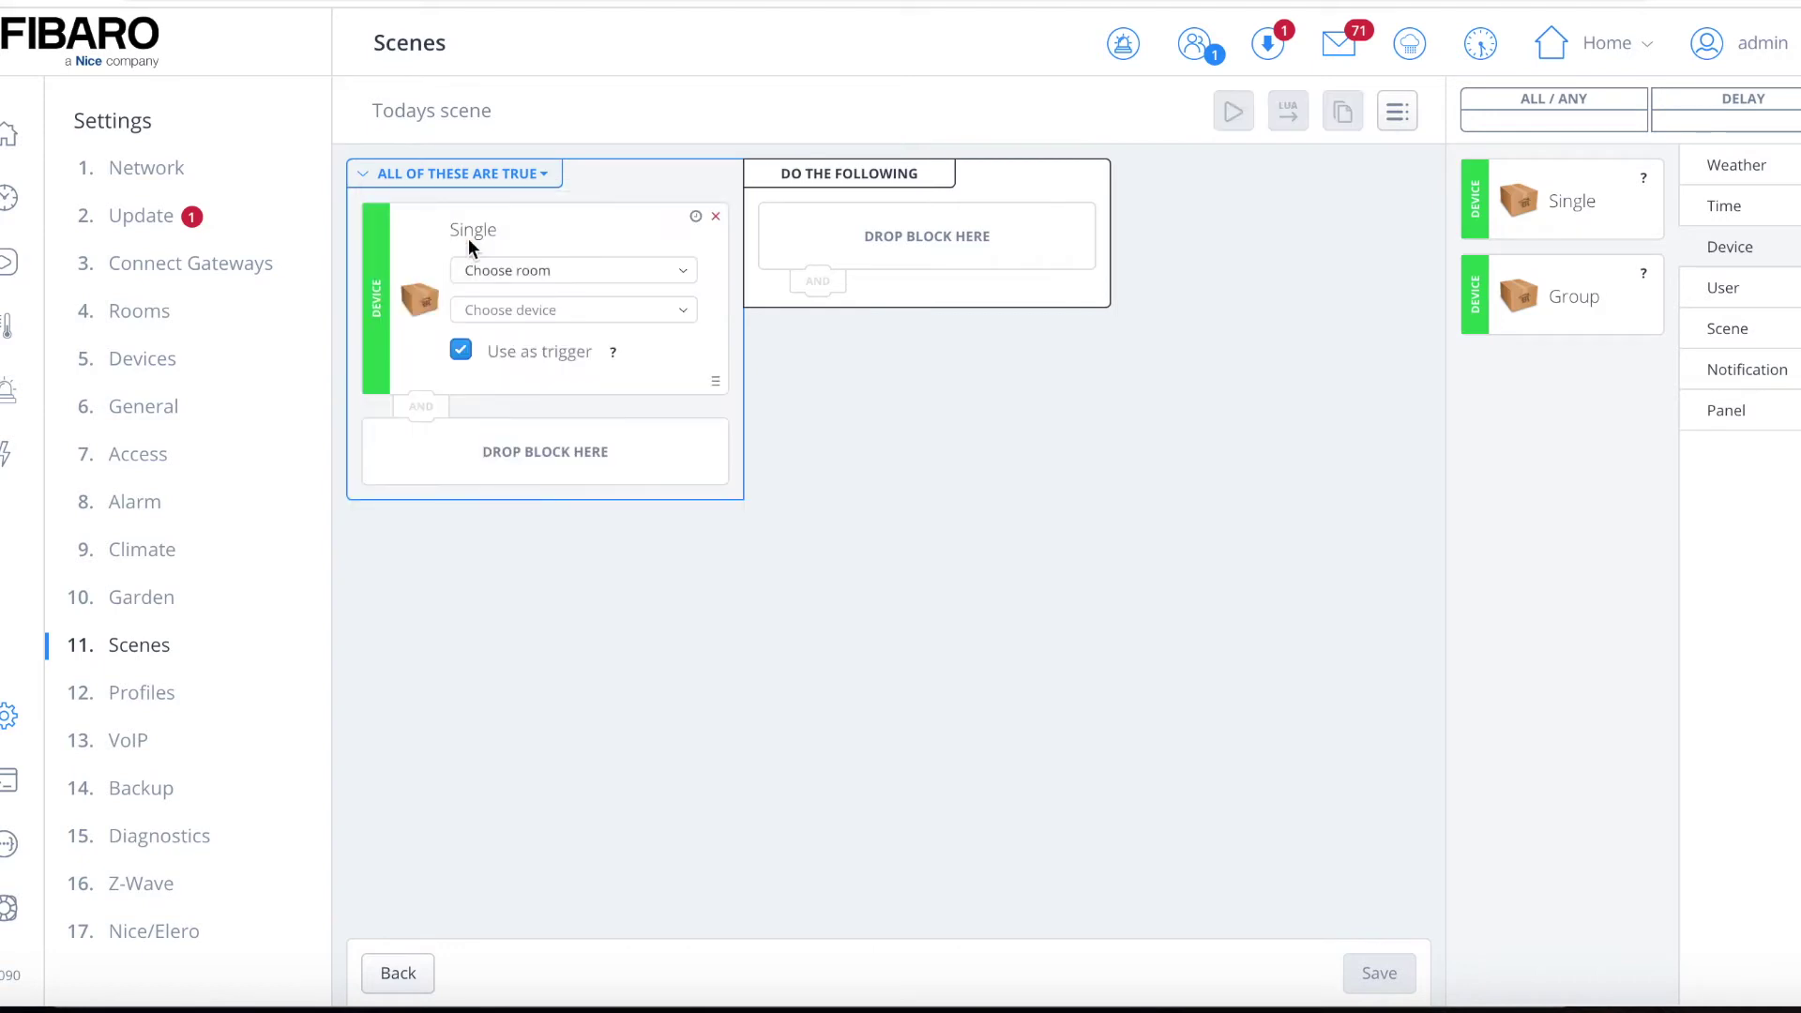
{"action": "left_click", "coordinate": [691, 274]}
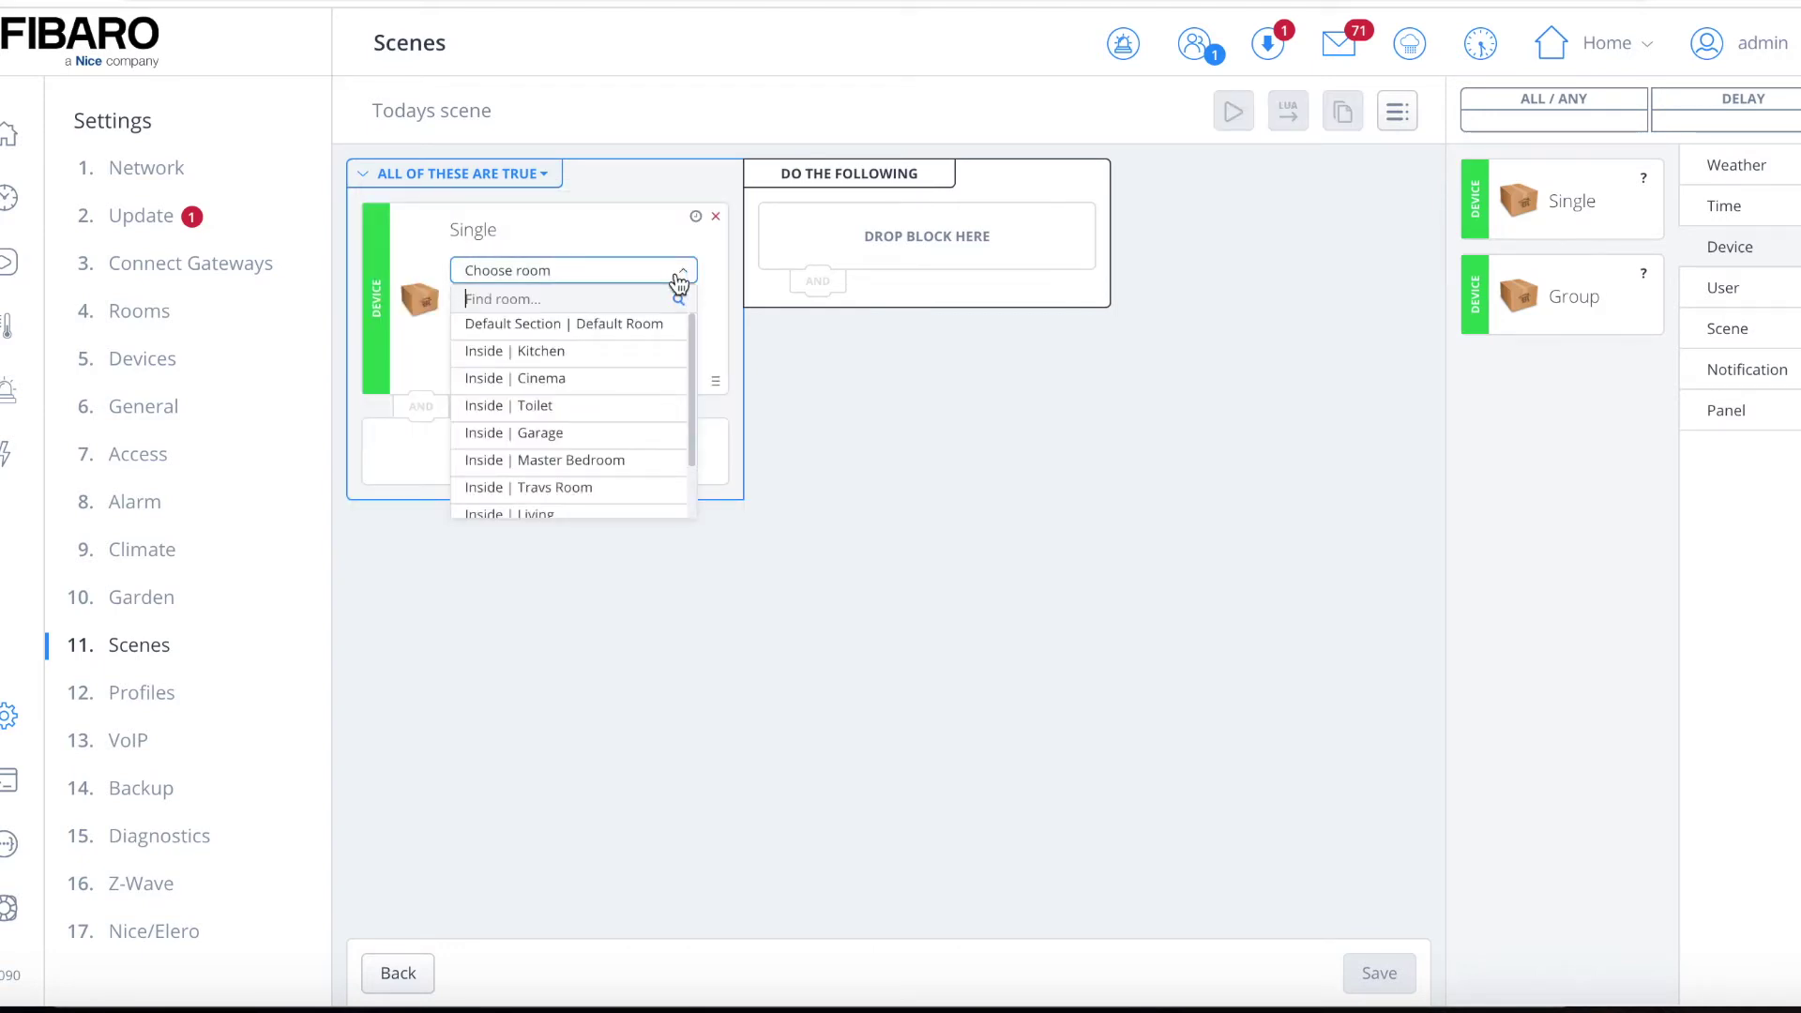
{"action": "left_click", "coordinate": [550, 355]}
{"action": "left_click", "coordinate": [668, 317]}
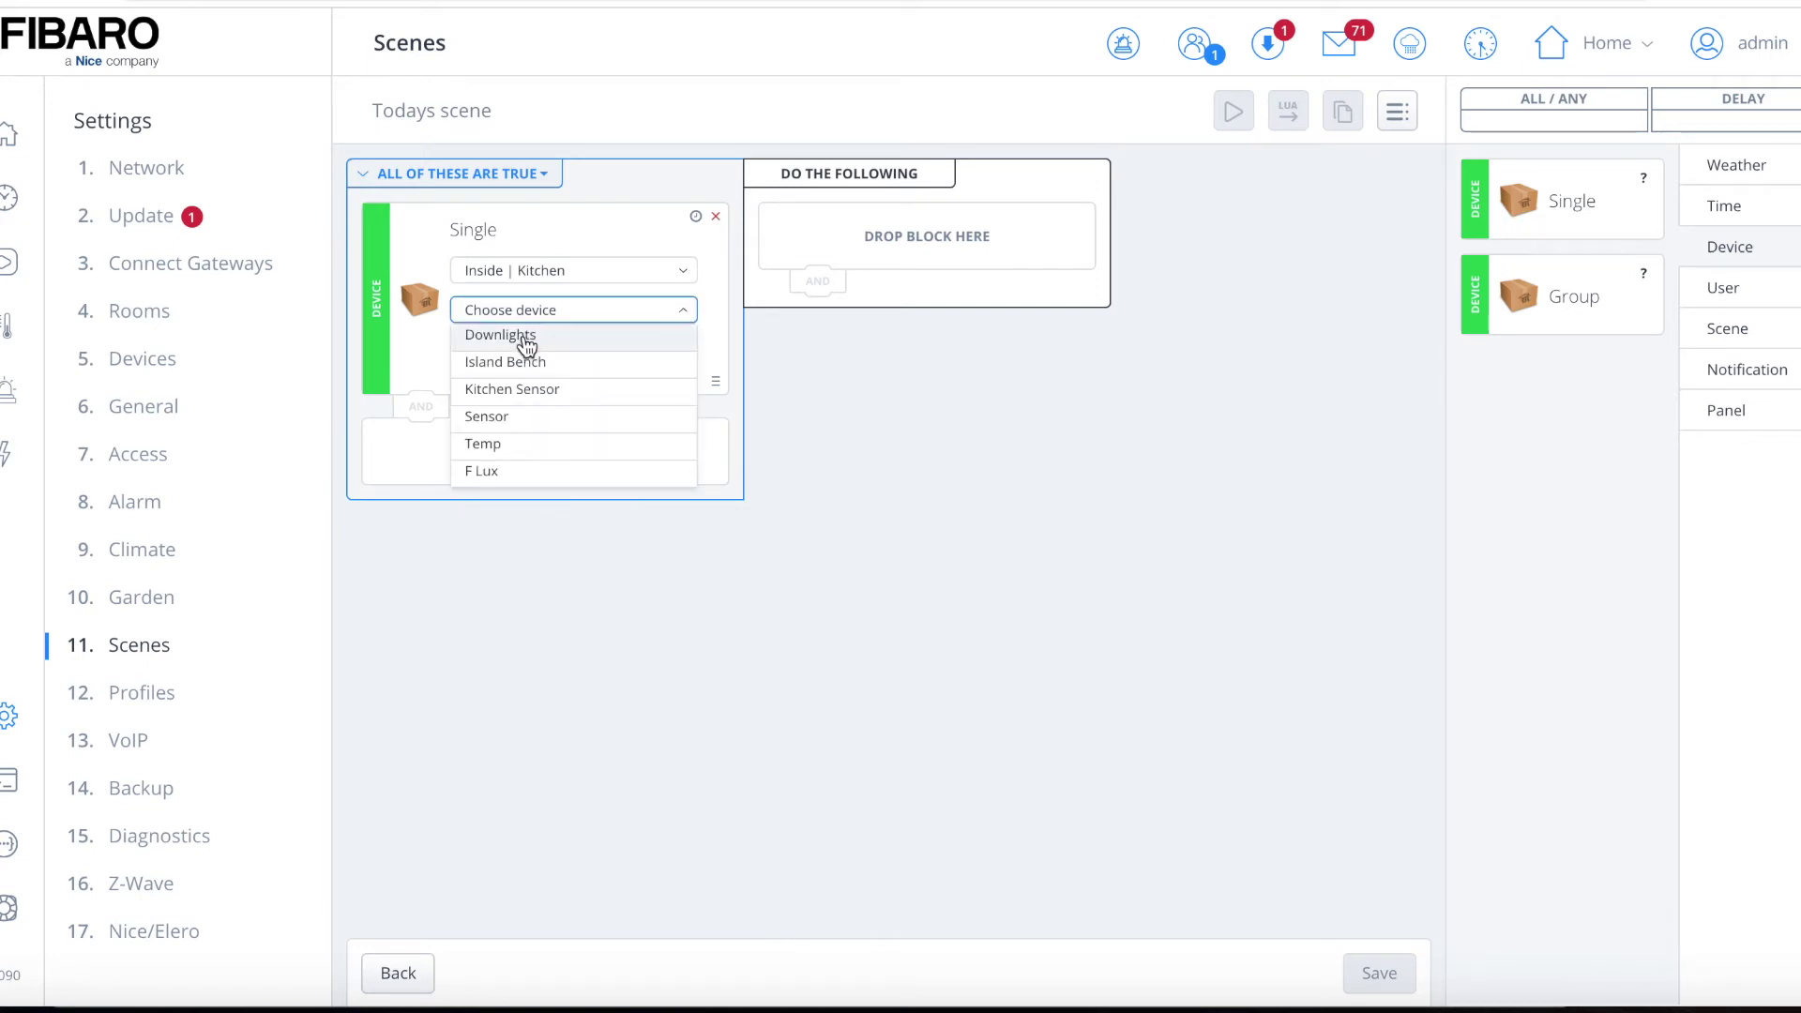
{"action": "left_click", "coordinate": [523, 336]}
- Set the Downlights condition to State == Turned on
{"action": "left_click", "coordinate": [682, 351]}
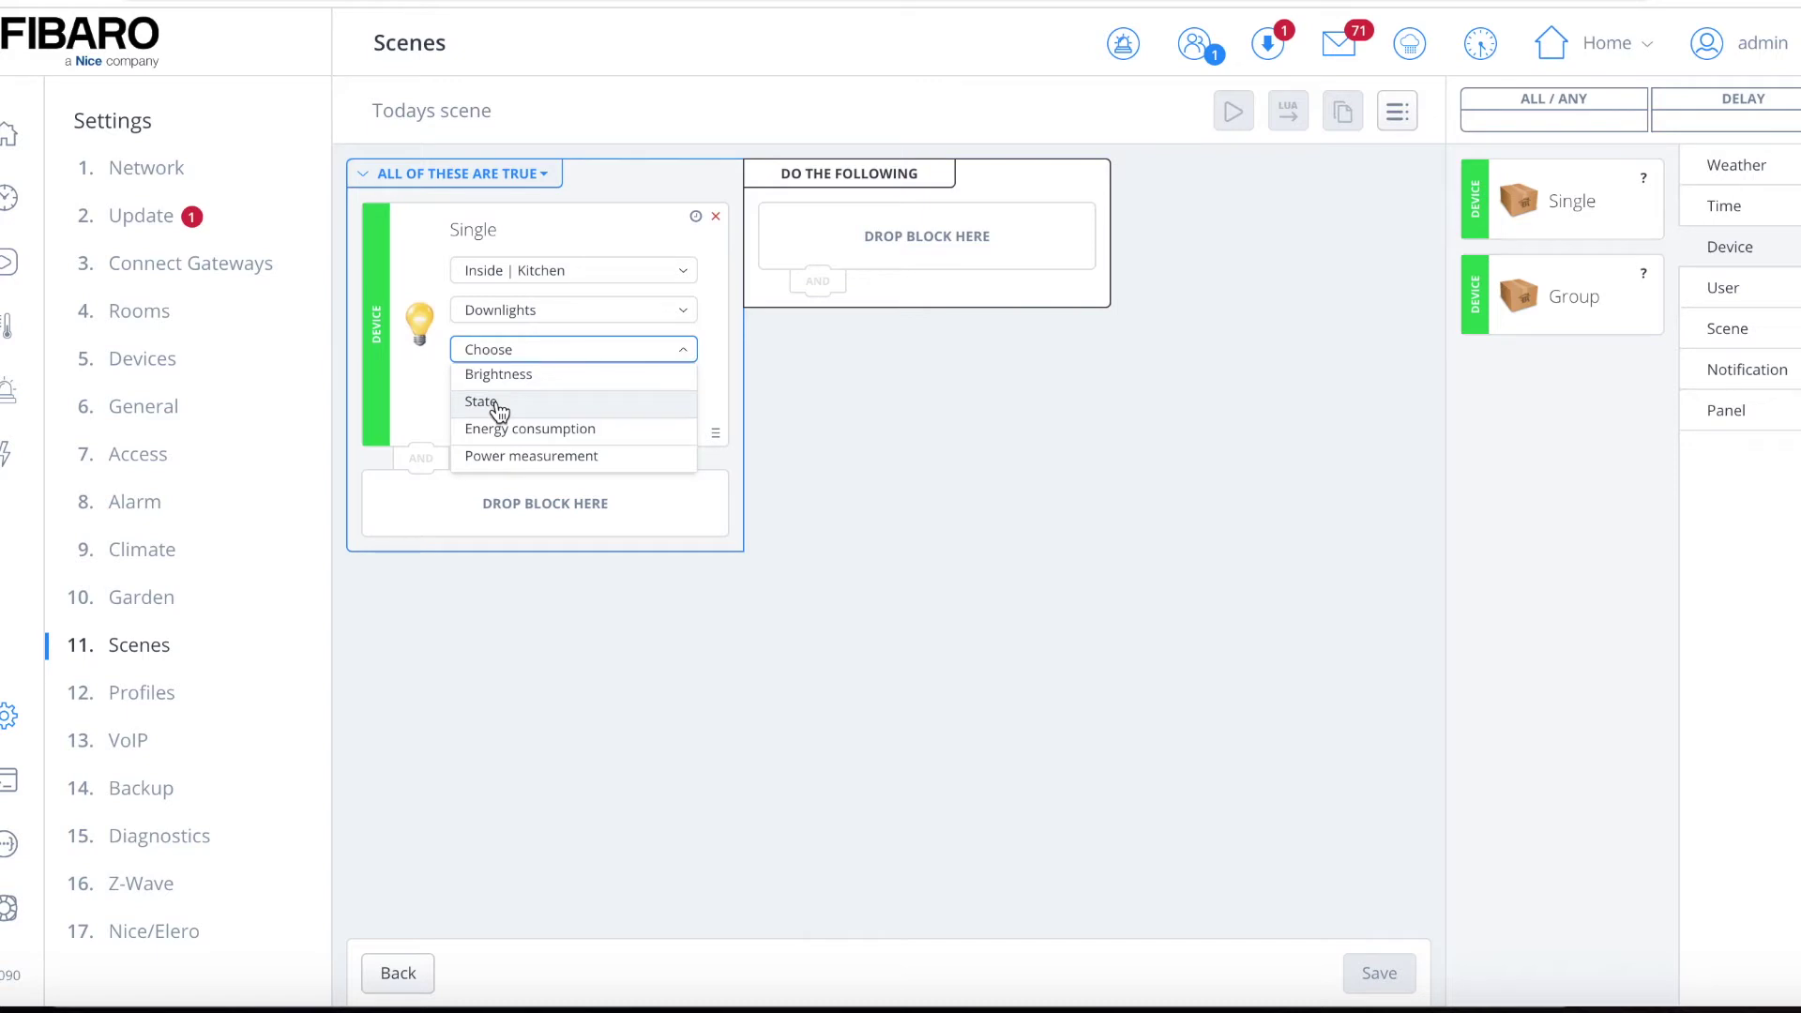
{"action": "left_click", "coordinate": [498, 413]}
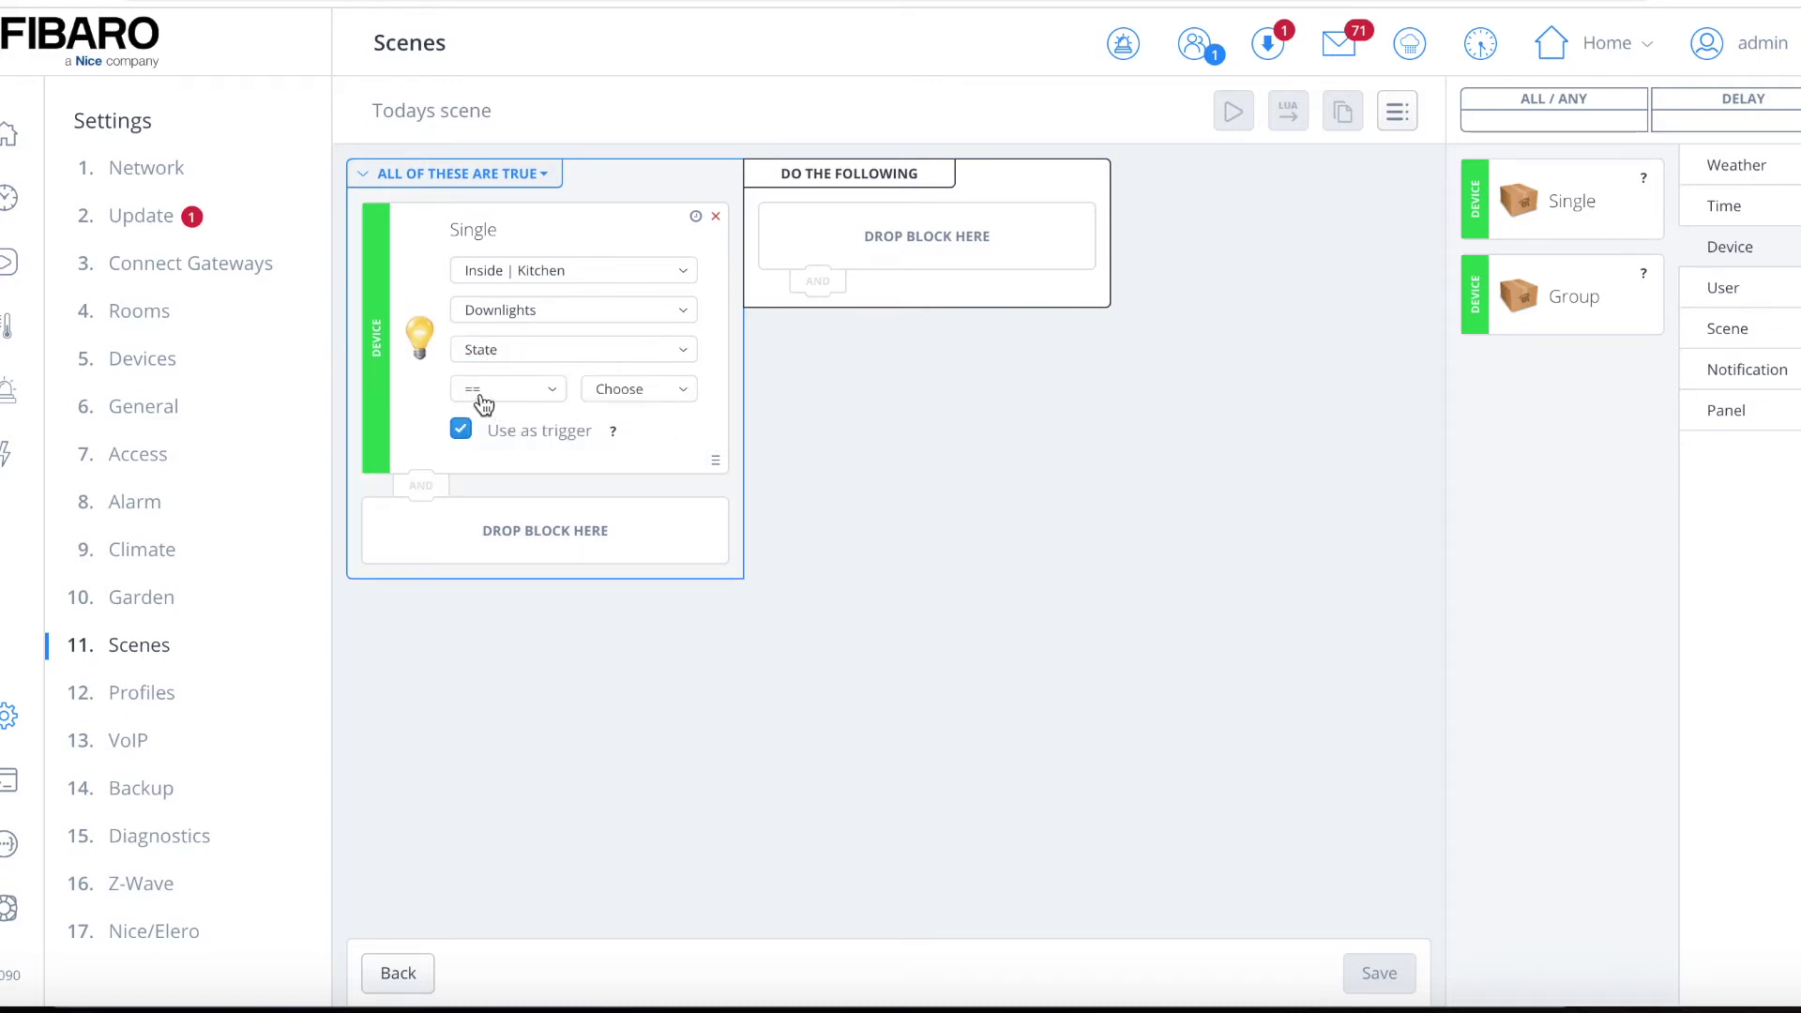
{"action": "left_click", "coordinate": [555, 396]}
{"action": "left_click", "coordinate": [555, 397]}
{"action": "left_click", "coordinate": [677, 396]}
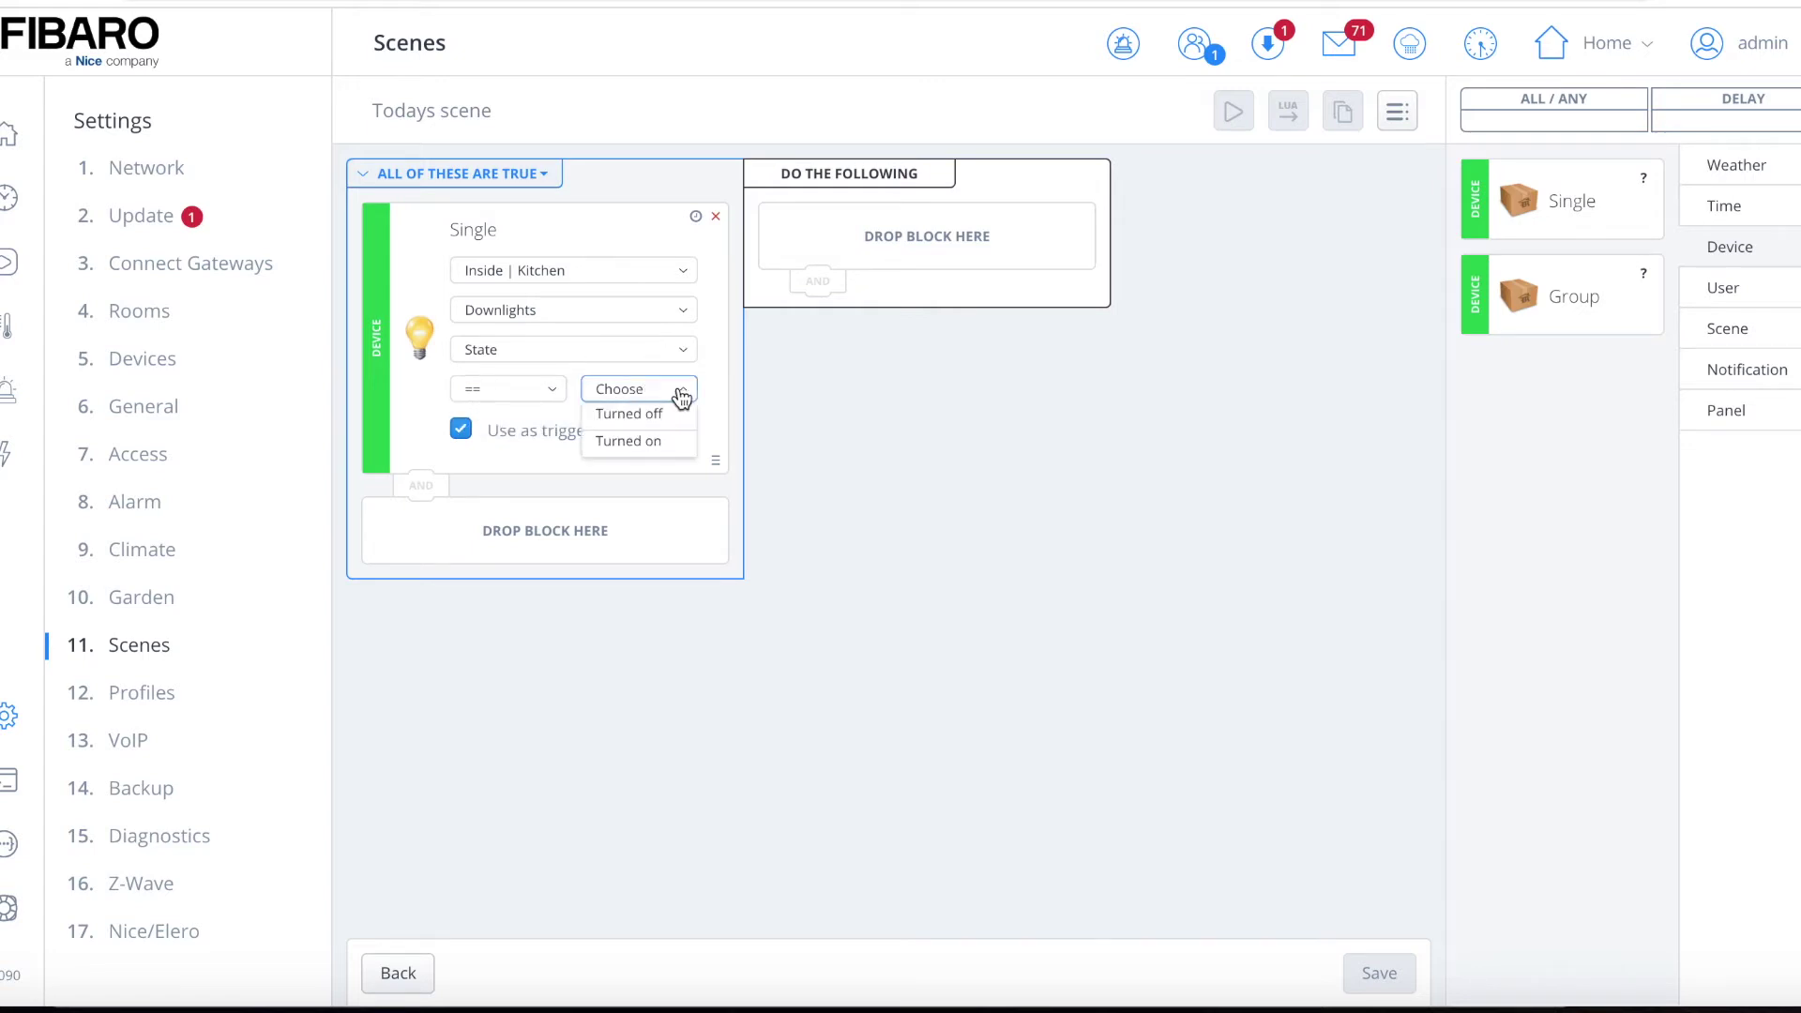
{"action": "left_click", "coordinate": [654, 445]}
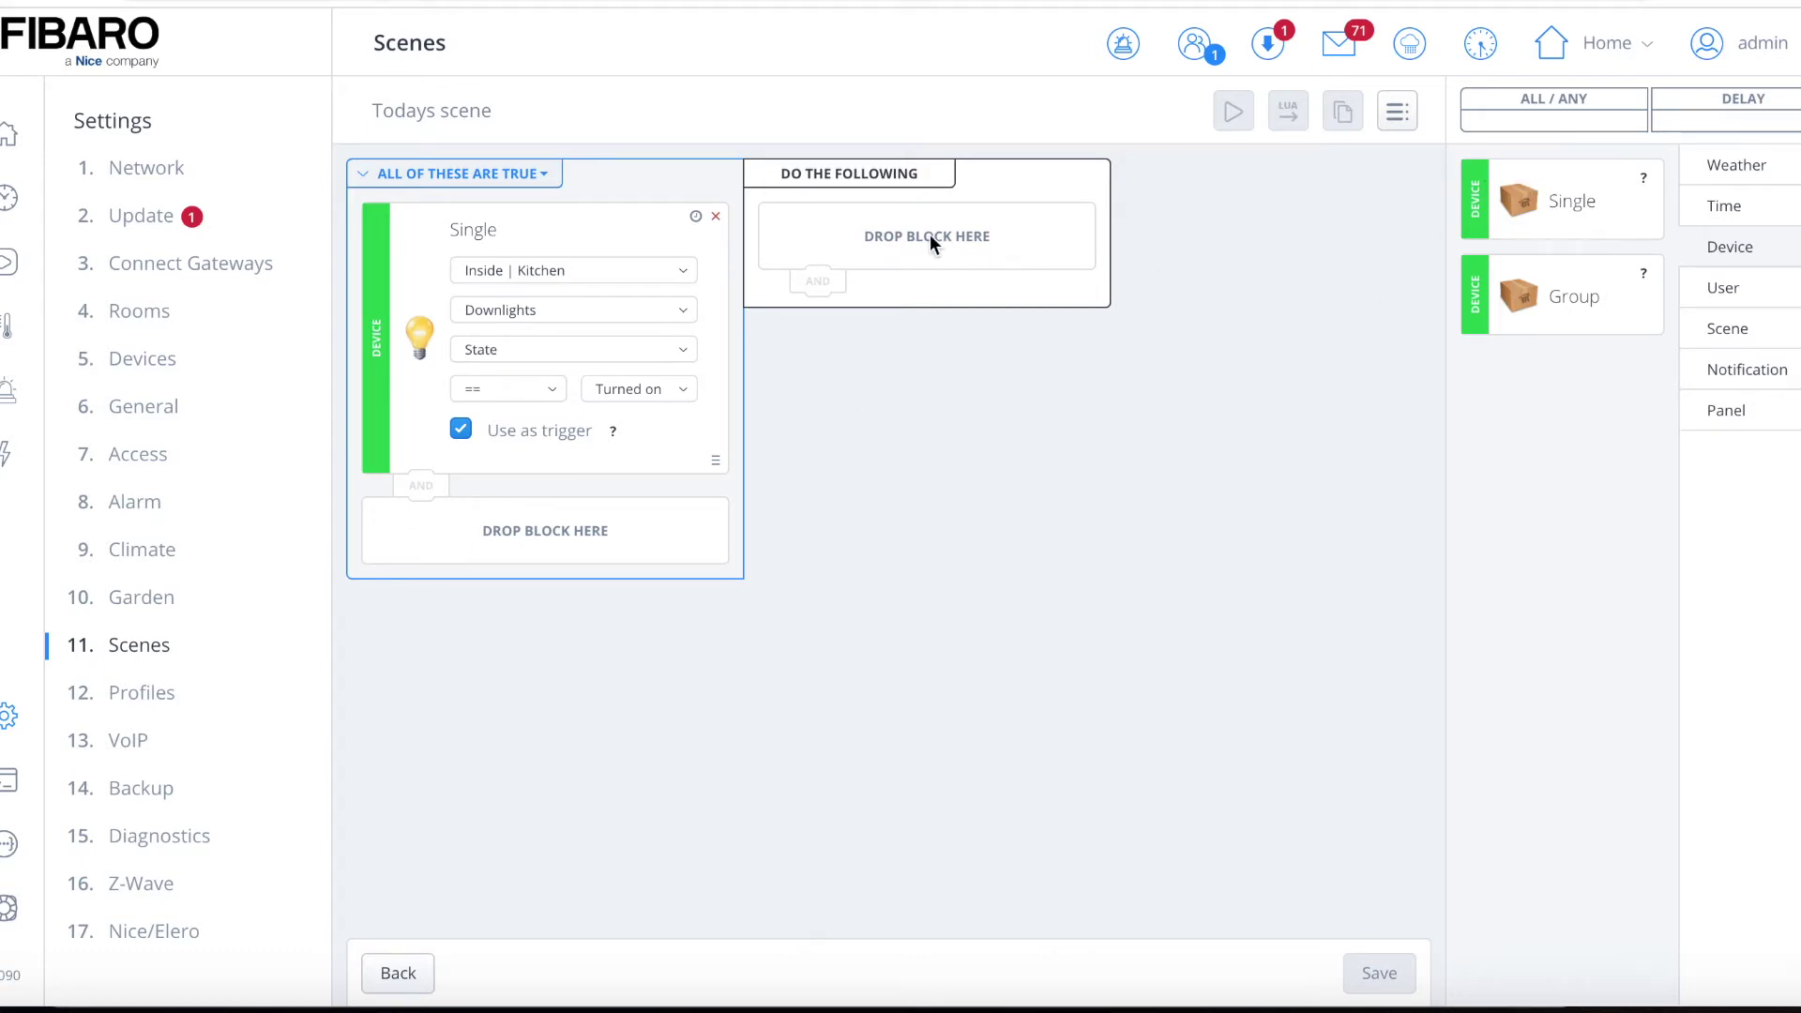
- Add a Group device block to the scene's actions and set its device type to Dimmer 2
{"action": "left_click_drag", "start_coordinate": [1549, 300], "coordinate": [886, 247]}
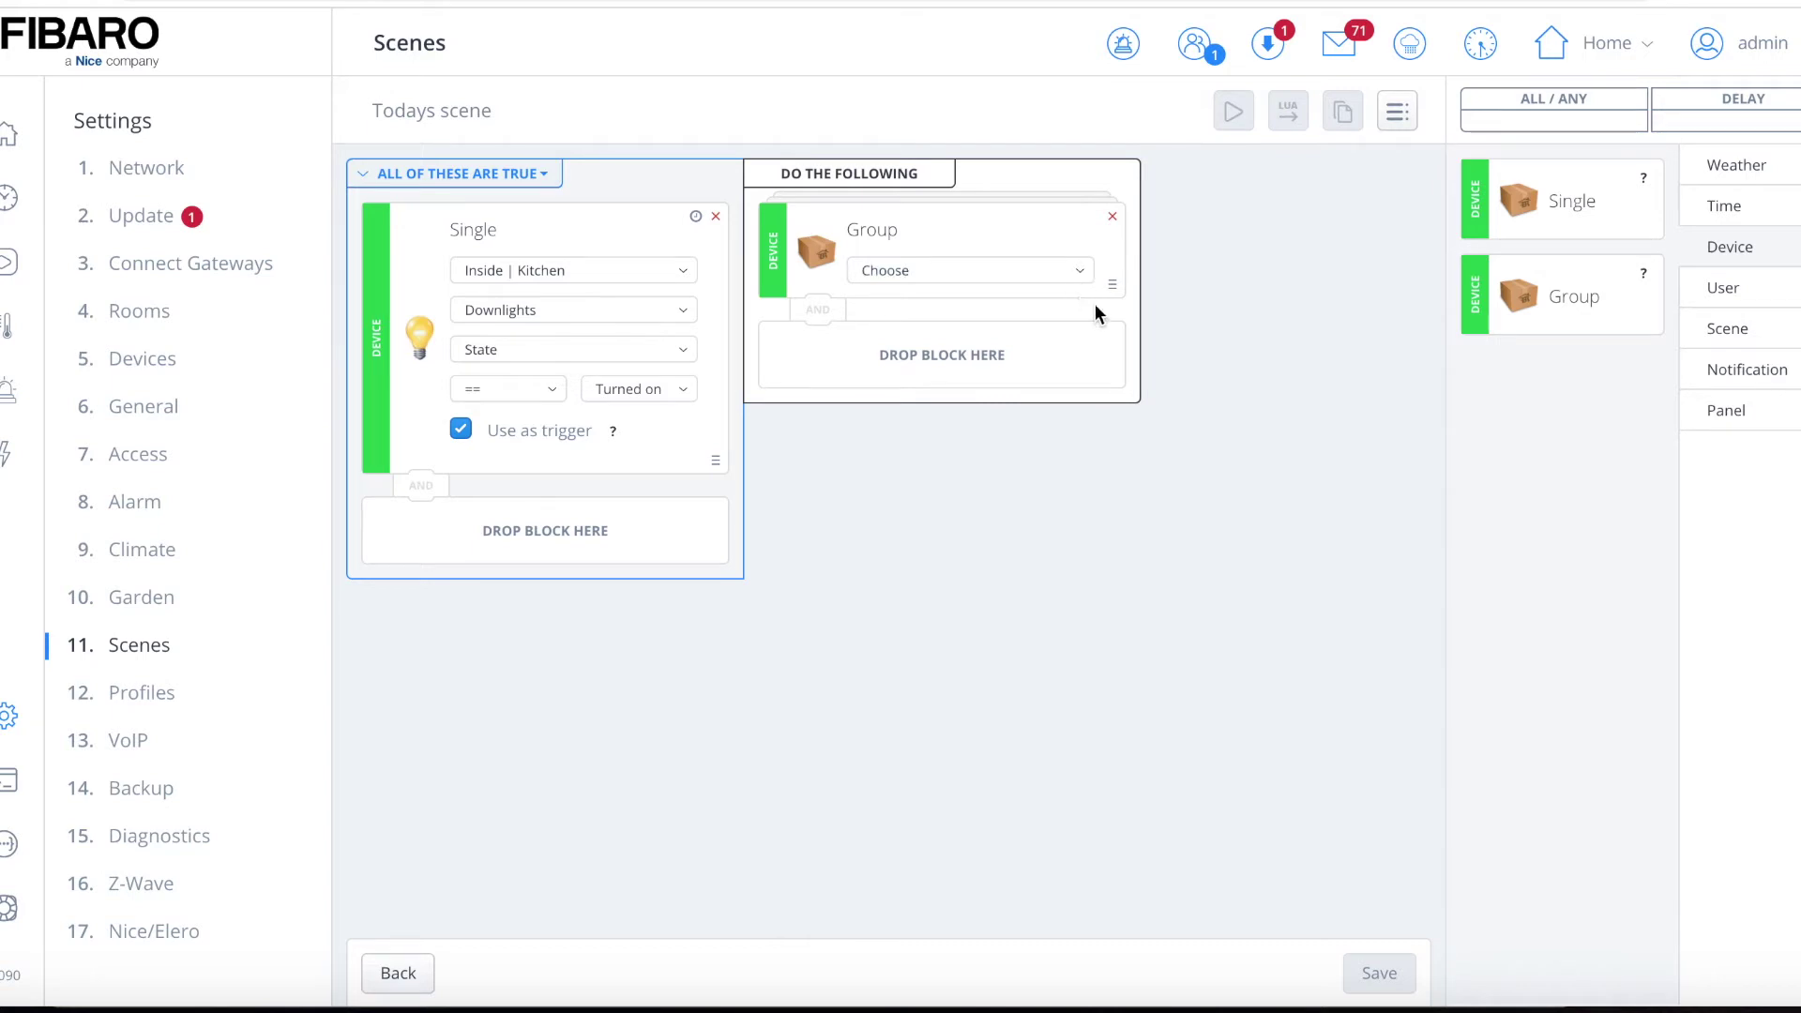
{"action": "left_click", "coordinate": [1077, 274]}
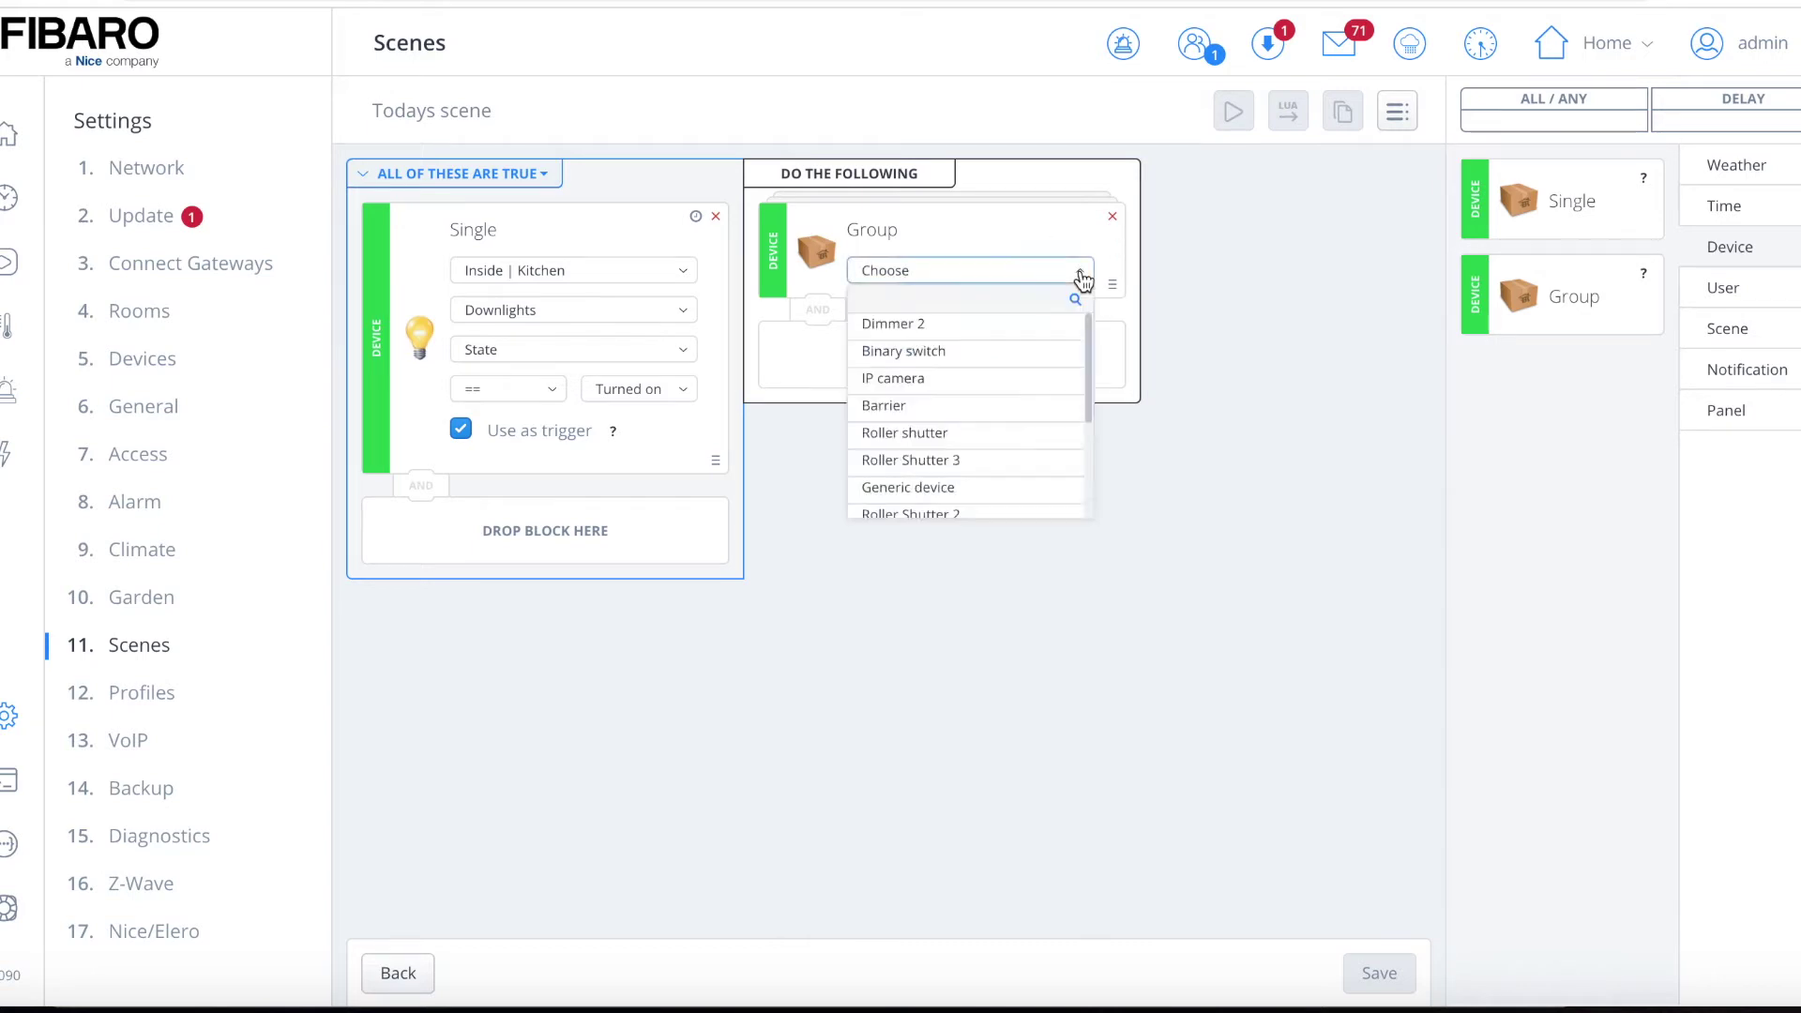
{"action": "left_click", "coordinate": [904, 327]}
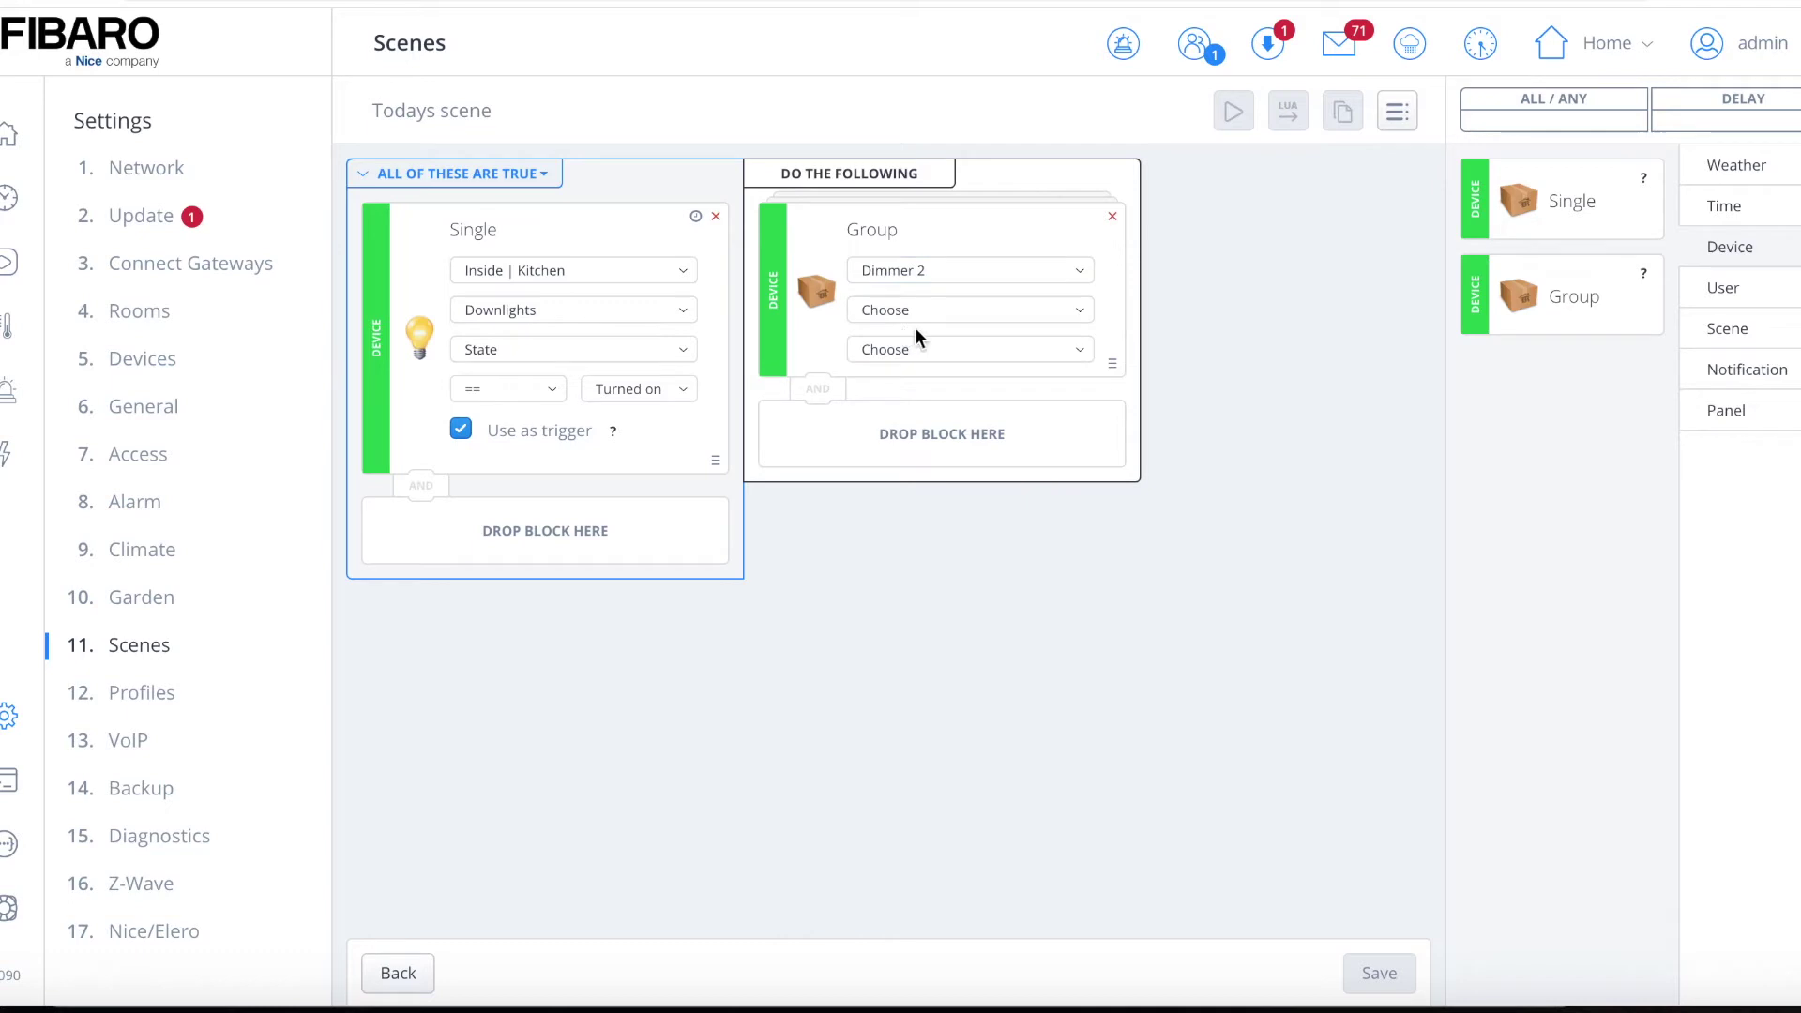
- Select Backyard Downlights, Travs light, Lounge Lights and Island Bench as the devices in the Dimmer 2 group
{"action": "left_click", "coordinate": [1077, 316]}
{"action": "scroll", "coordinate": [977, 497], "scroll_direction": "down", "scroll_amount": 10}
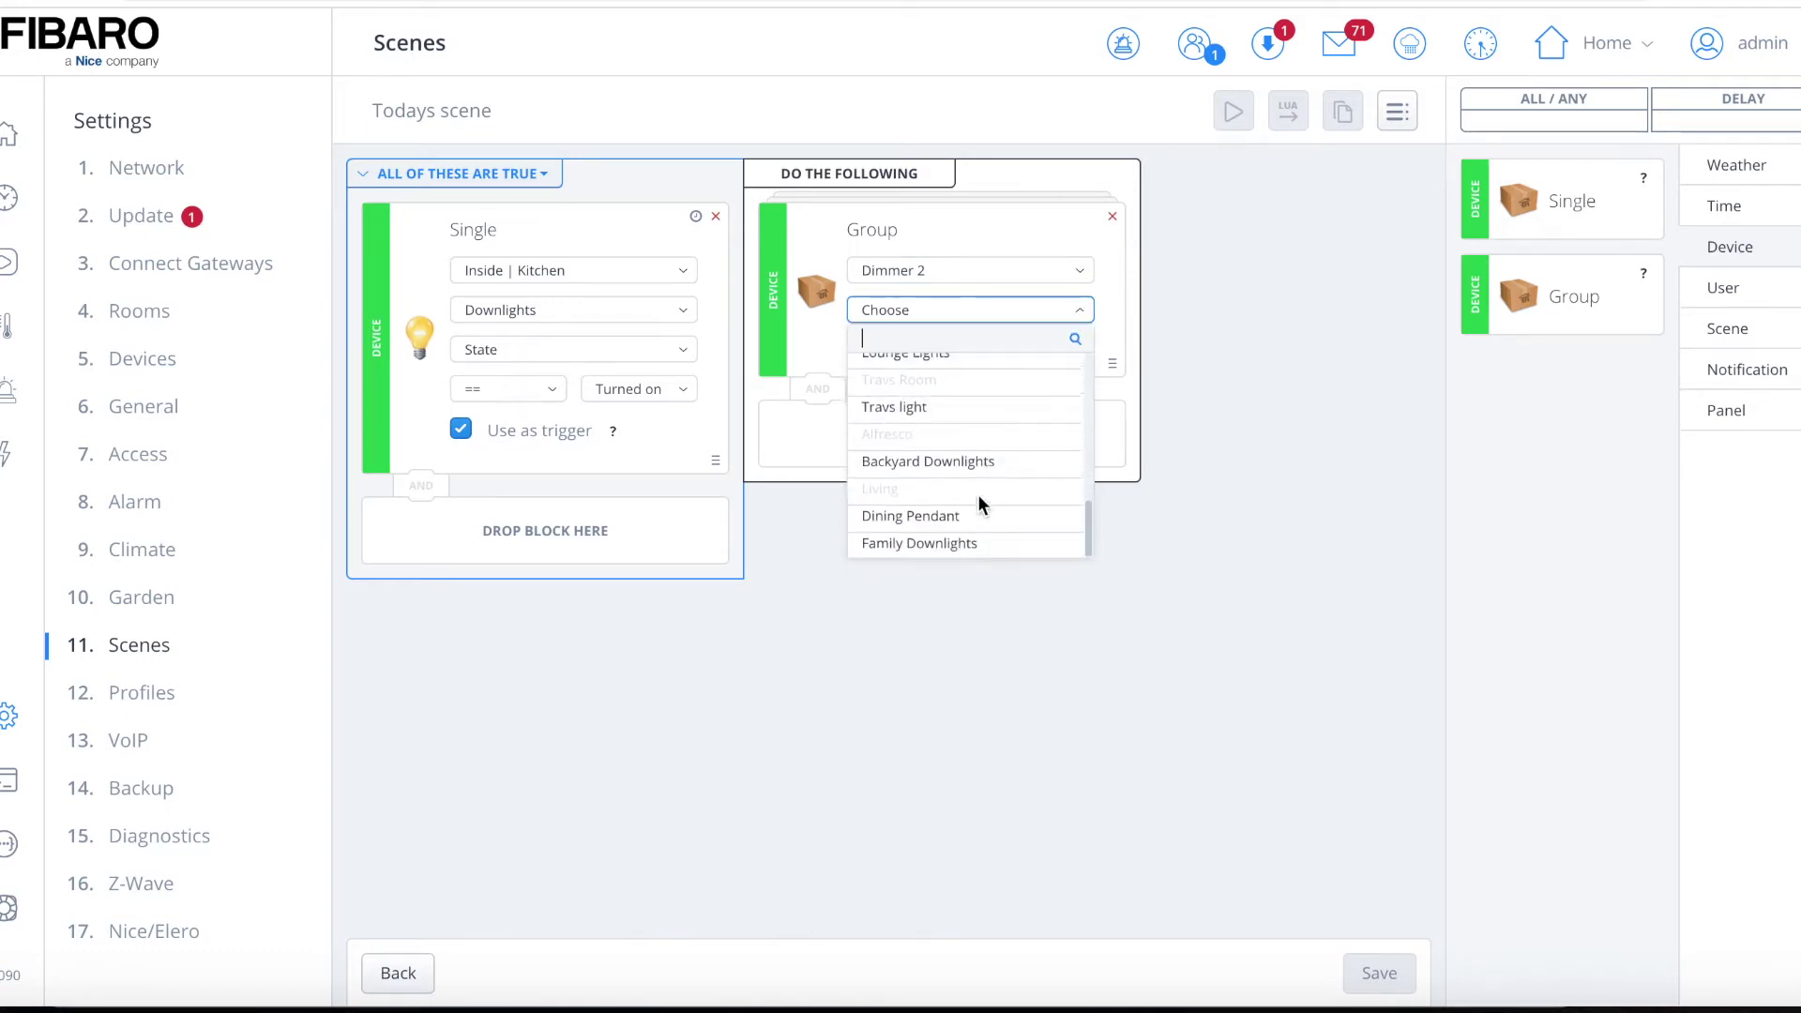
{"action": "scroll", "coordinate": [978, 497], "scroll_direction": "up", "scroll_amount": 1}
{"action": "left_click", "coordinate": [1025, 551]}
{"action": "left_click", "coordinate": [988, 495]}
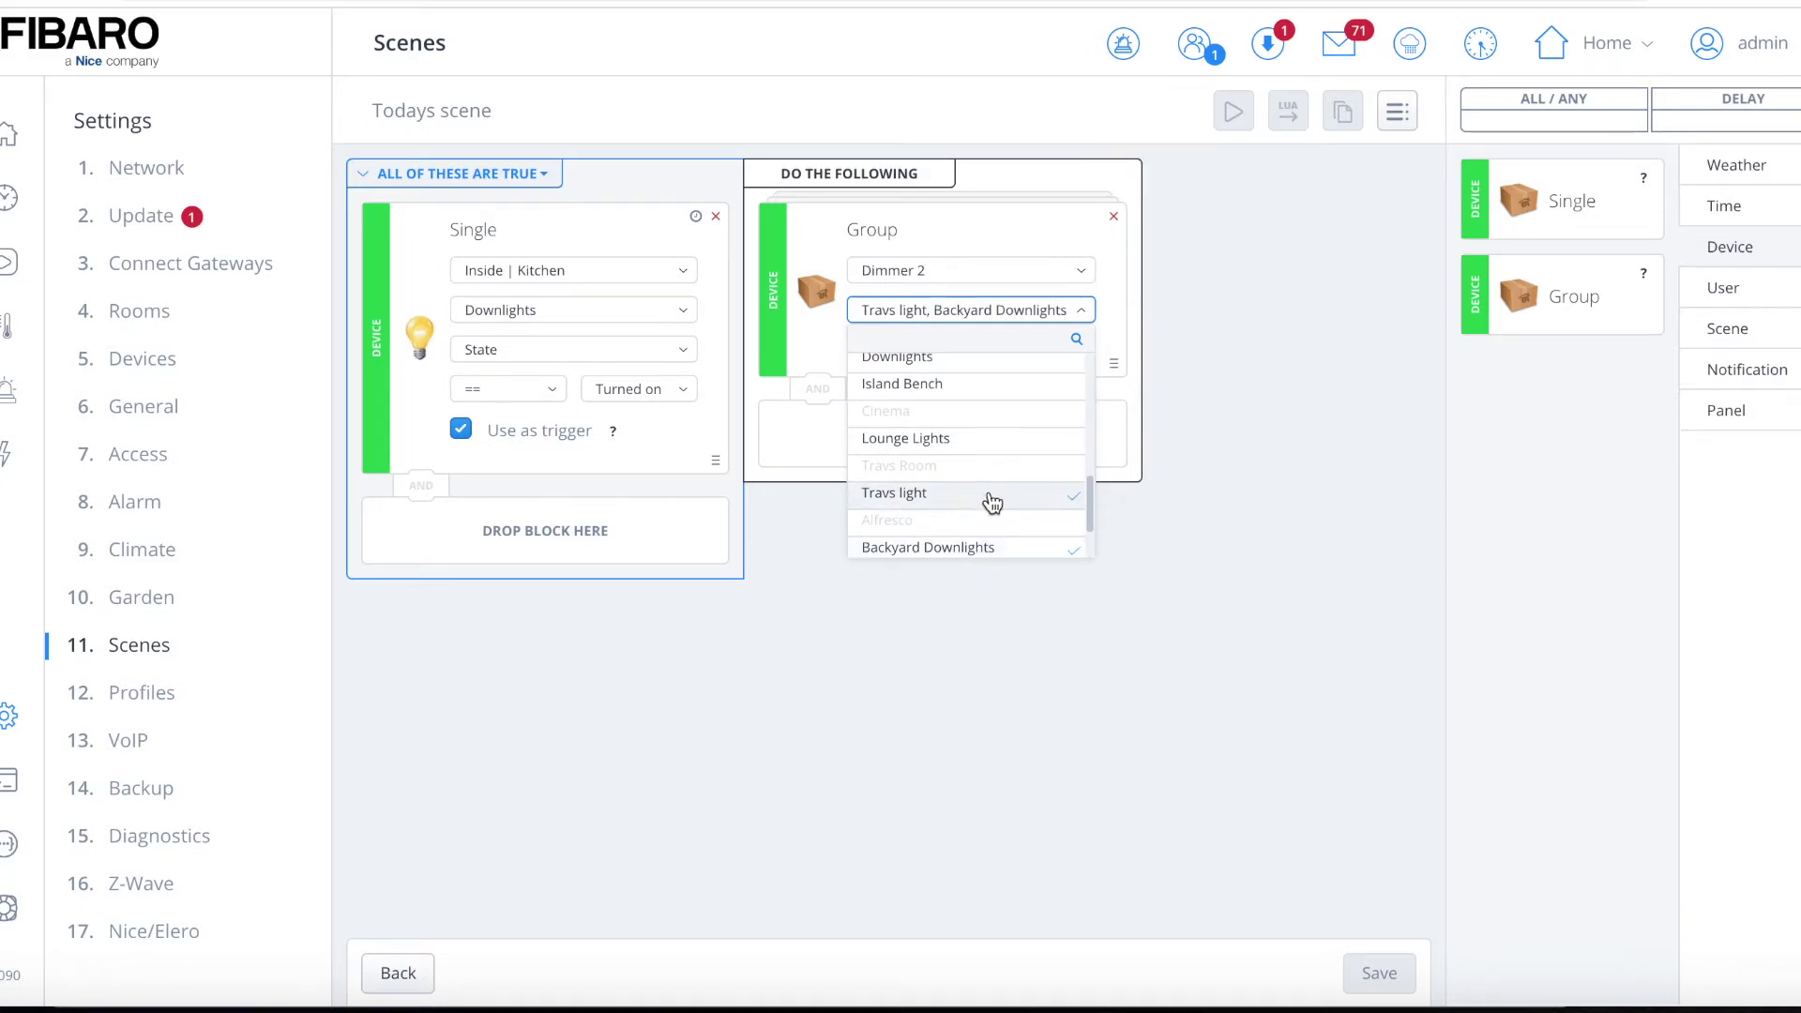
{"action": "left_click", "coordinate": [980, 443]}
{"action": "left_click", "coordinate": [983, 392]}
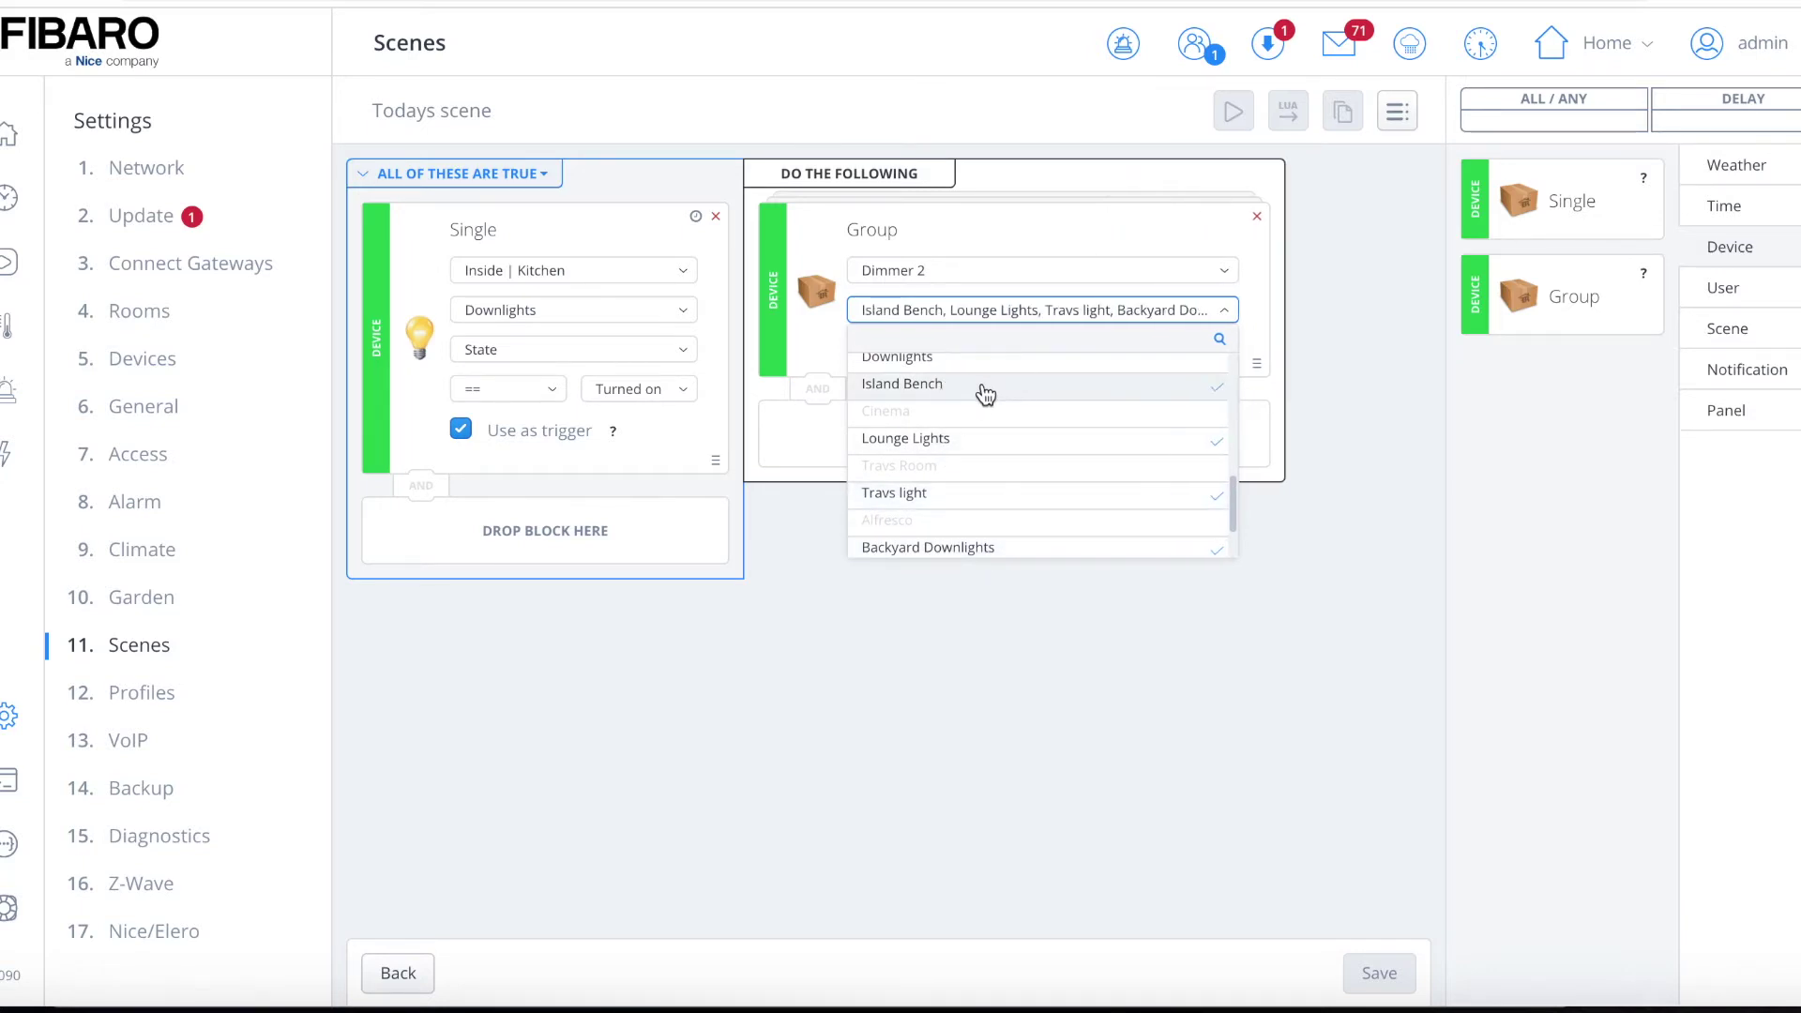
{"action": "left_click", "coordinate": [813, 343]}
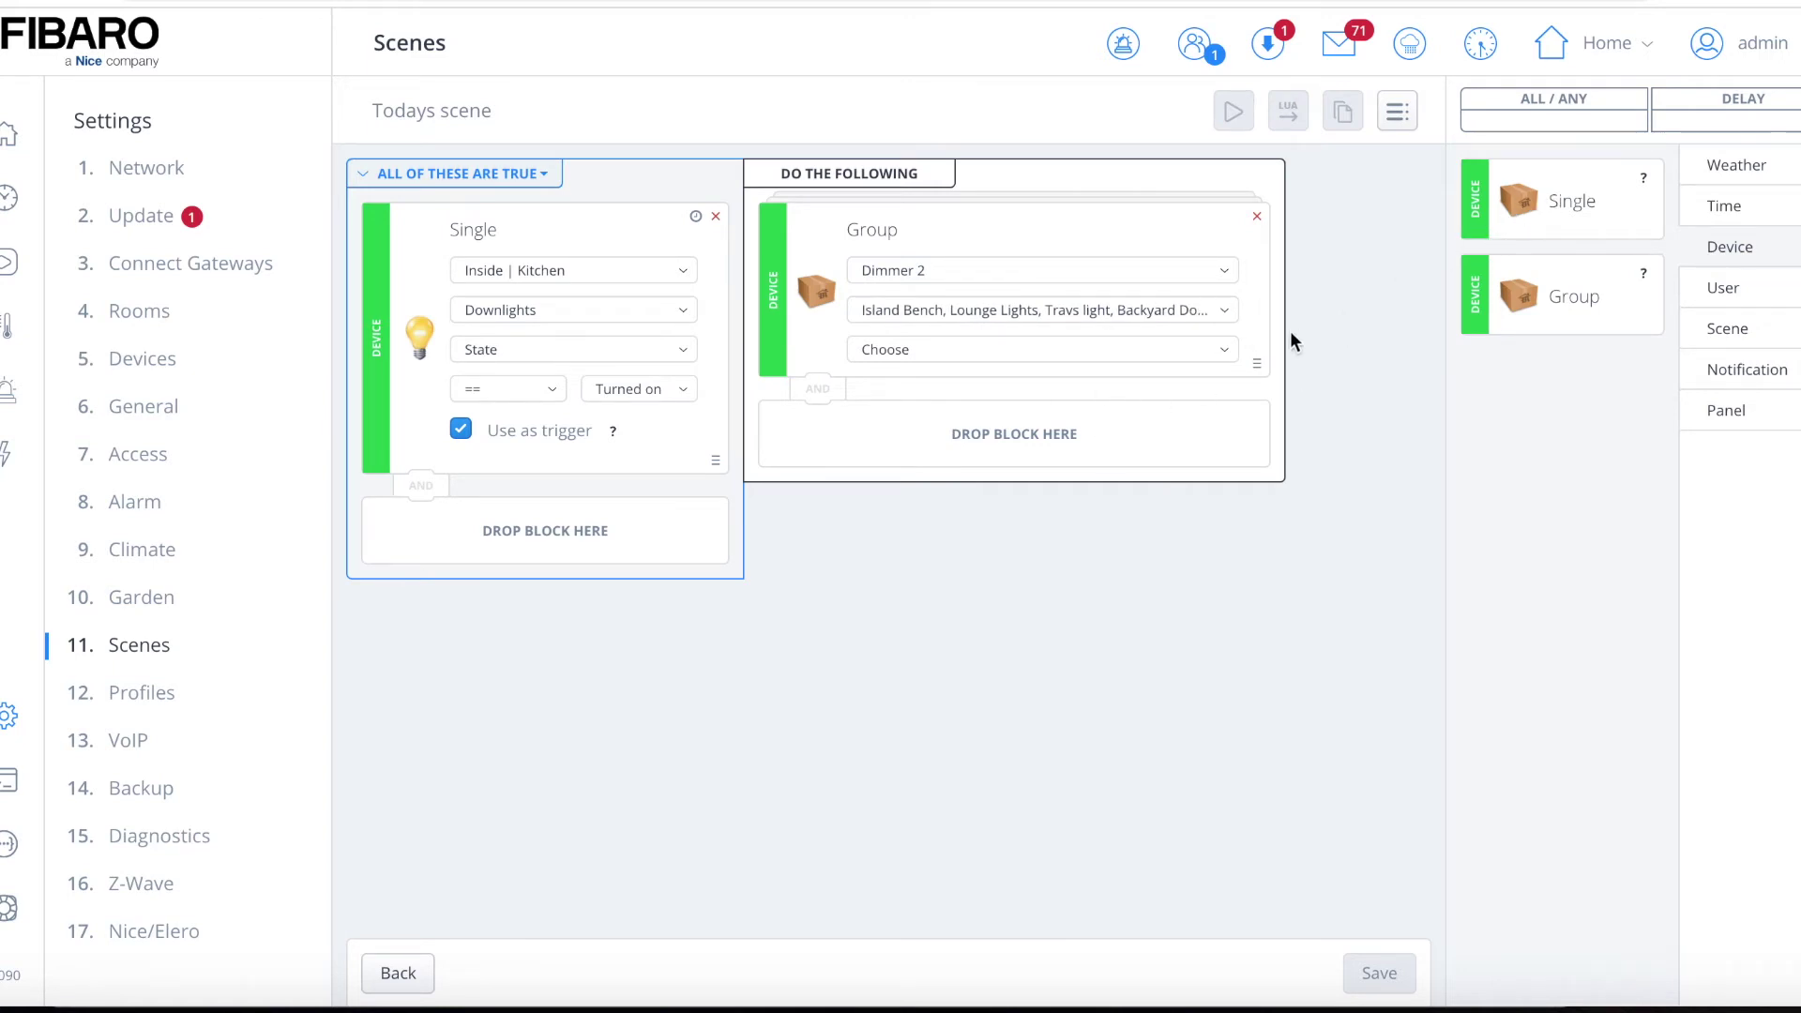
- Set the group's action to Set brightness at 52%
{"action": "left_click", "coordinate": [1226, 352]}
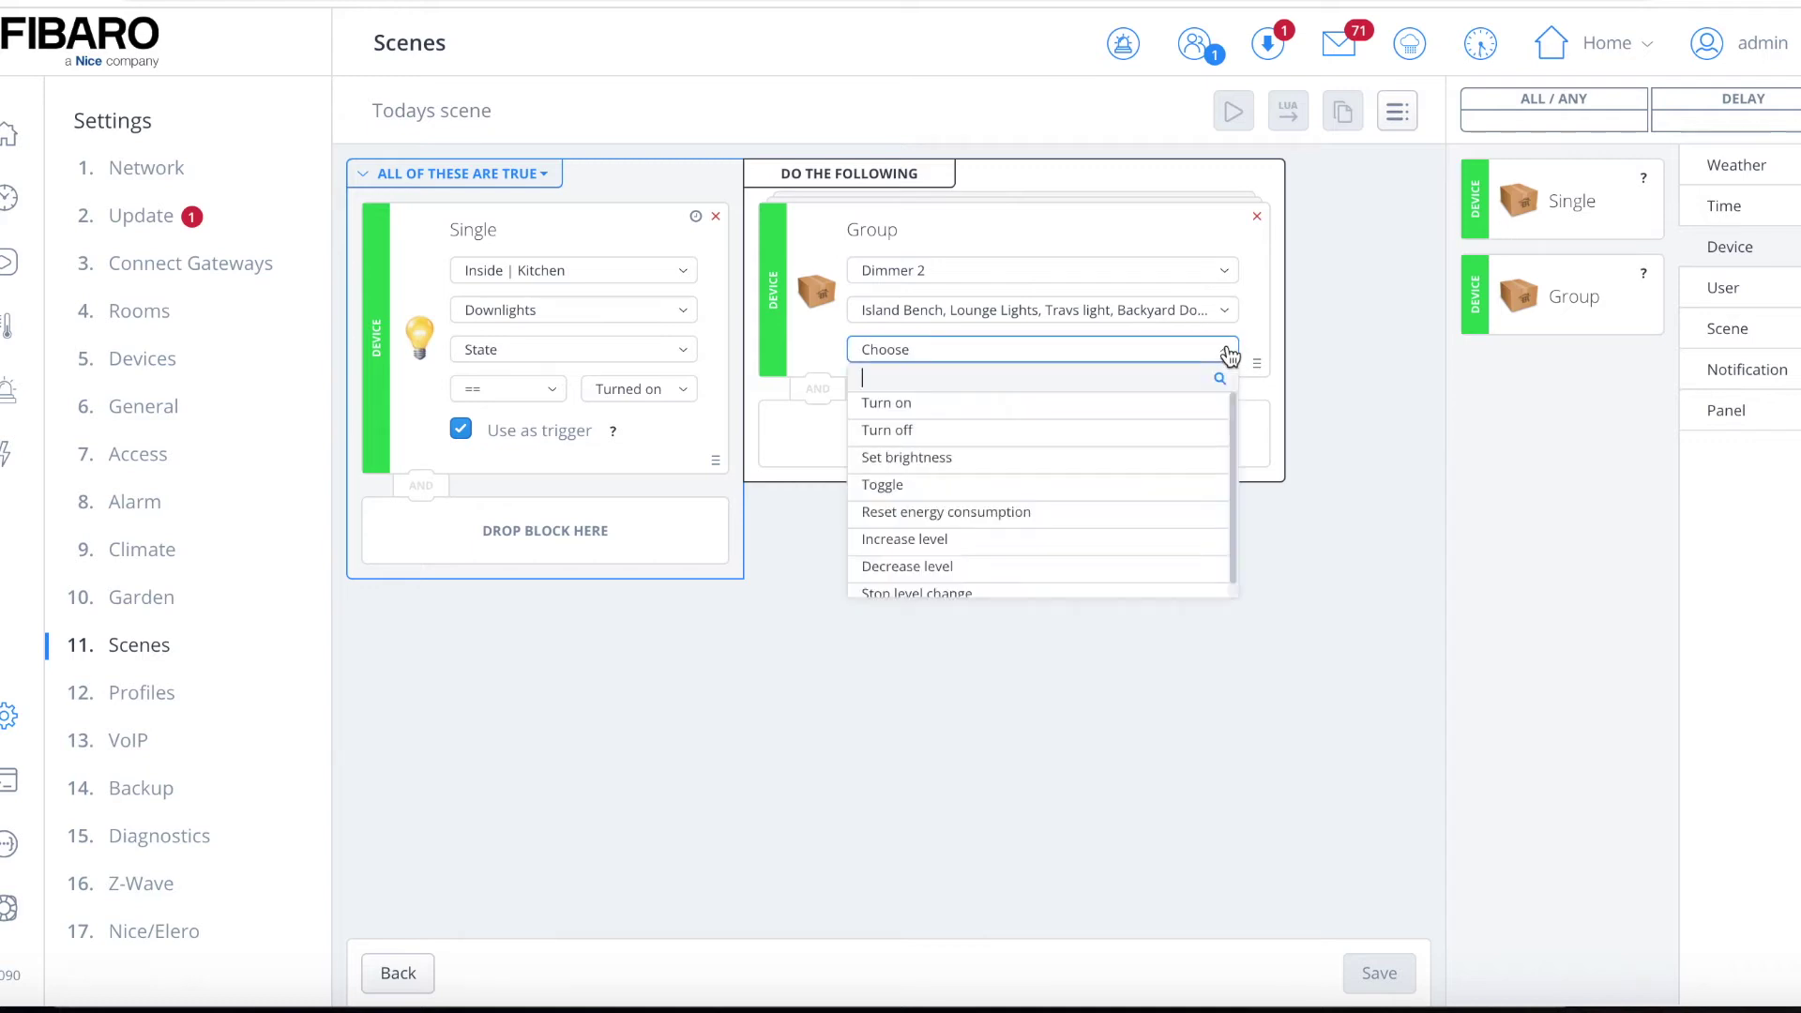
{"action": "left_click", "coordinate": [918, 411]}
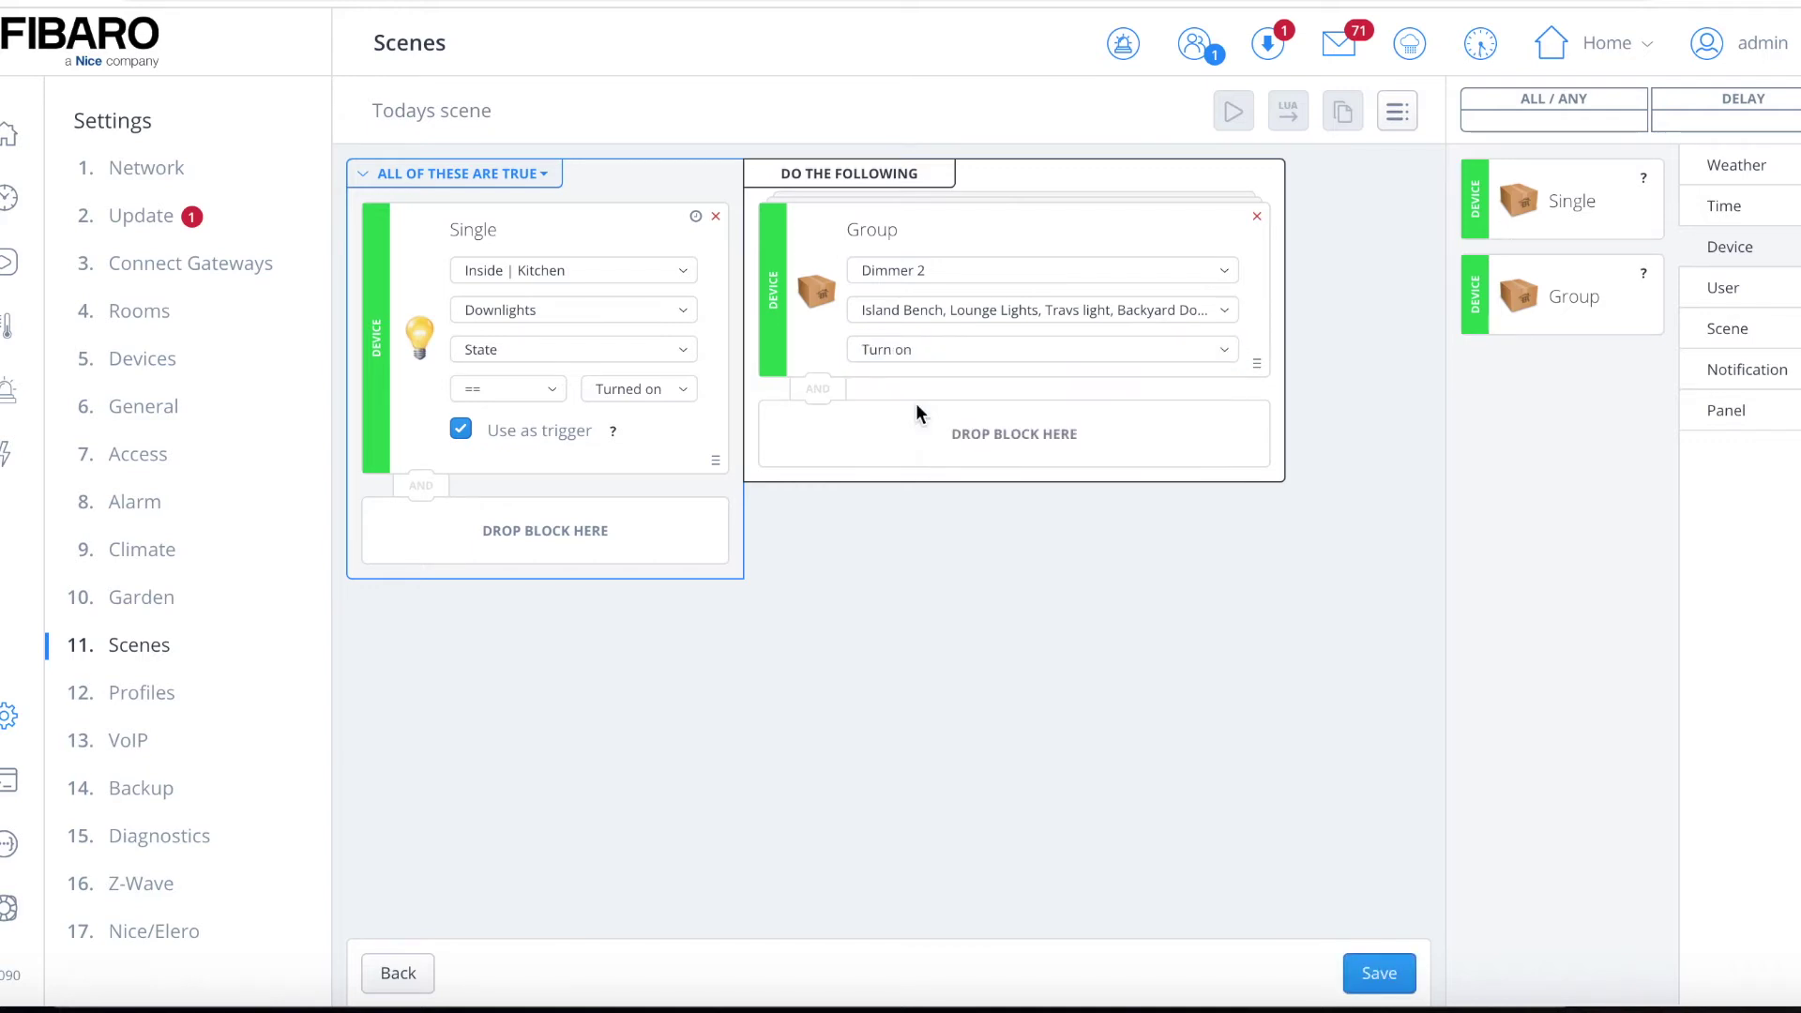
{"action": "left_click", "coordinate": [1225, 354]}
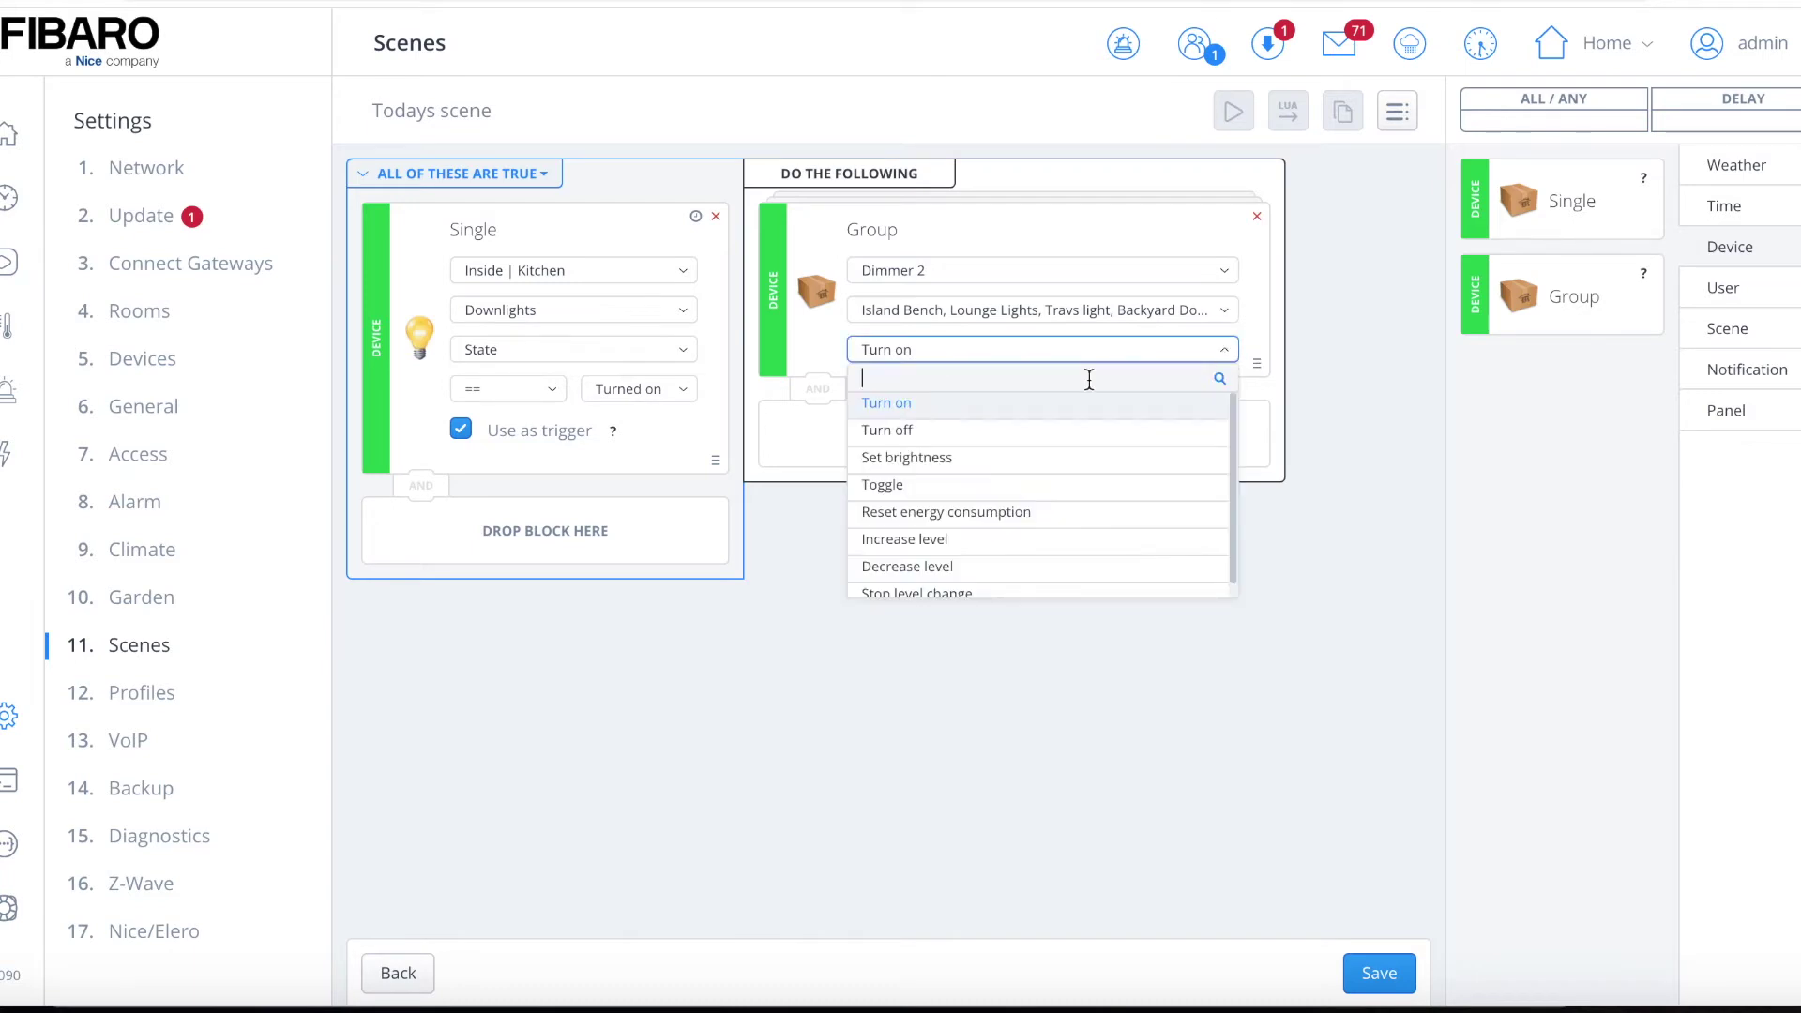
{"action": "left_click", "coordinate": [922, 459]}
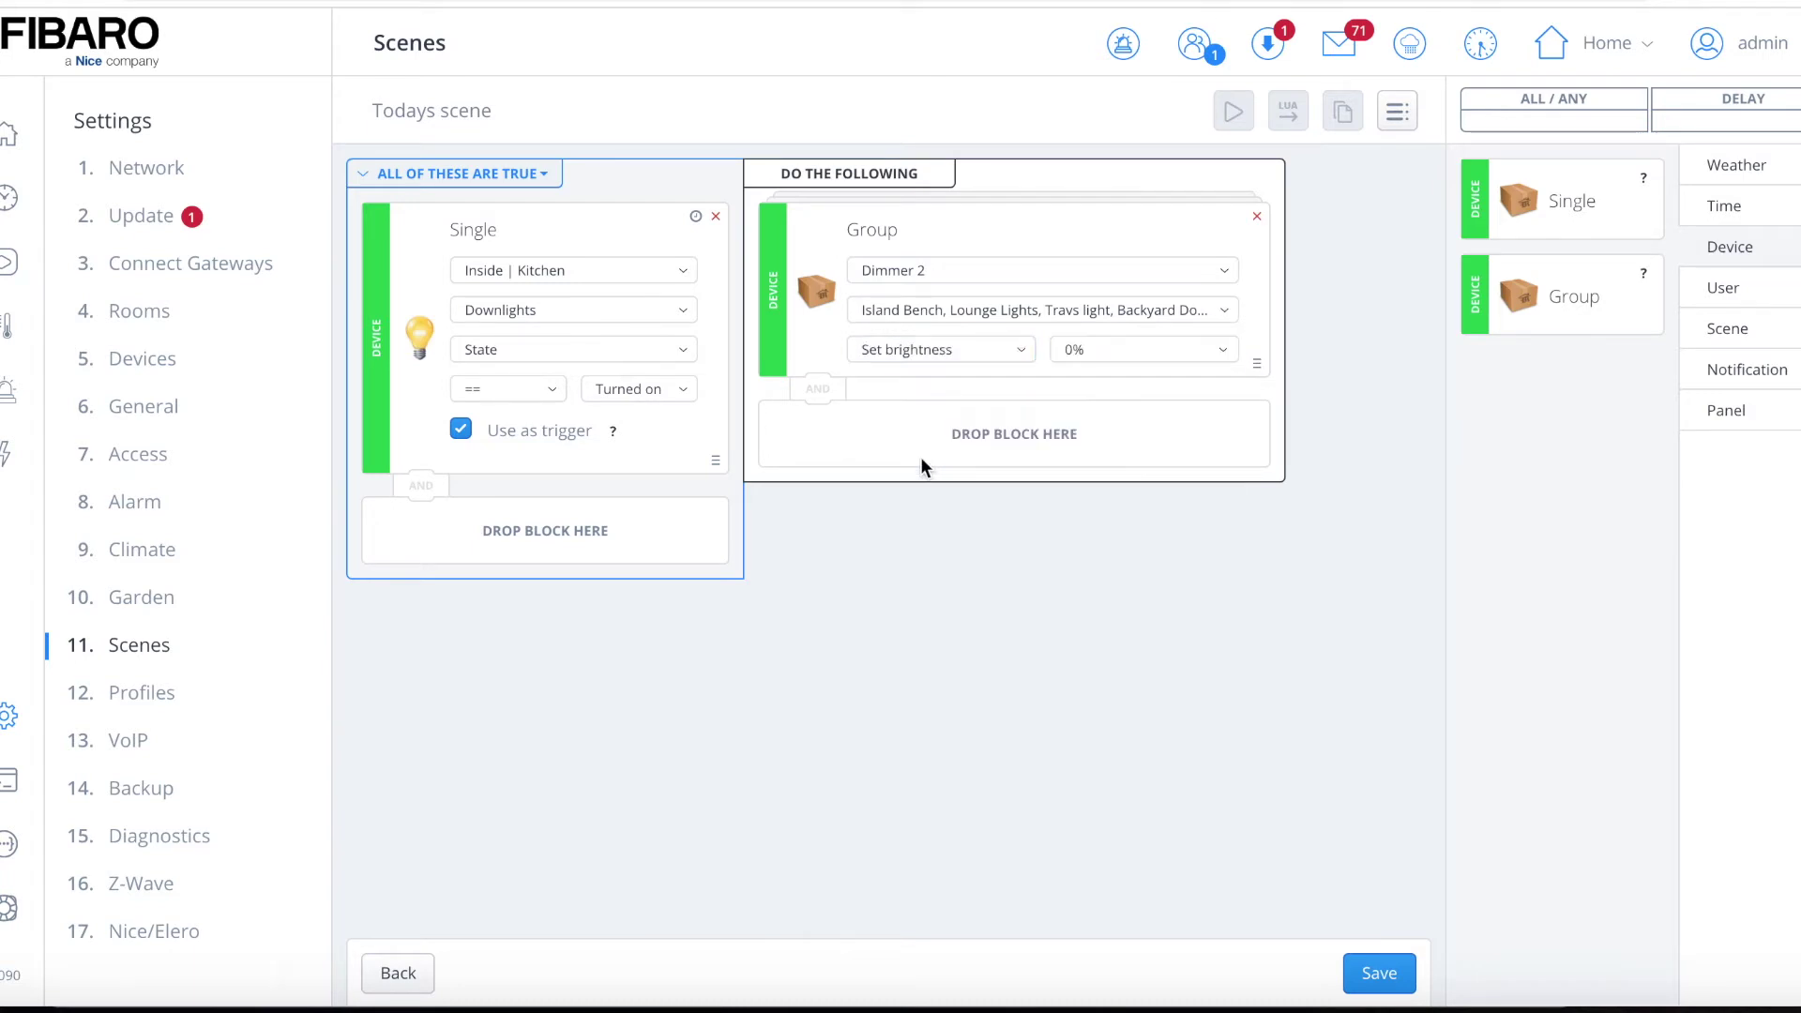
{"action": "left_click", "coordinate": [1220, 354]}
{"action": "left_click", "coordinate": [1071, 404]}
{"action": "left_click_drag", "start_coordinate": [1077, 406], "coordinate": [1178, 407]}
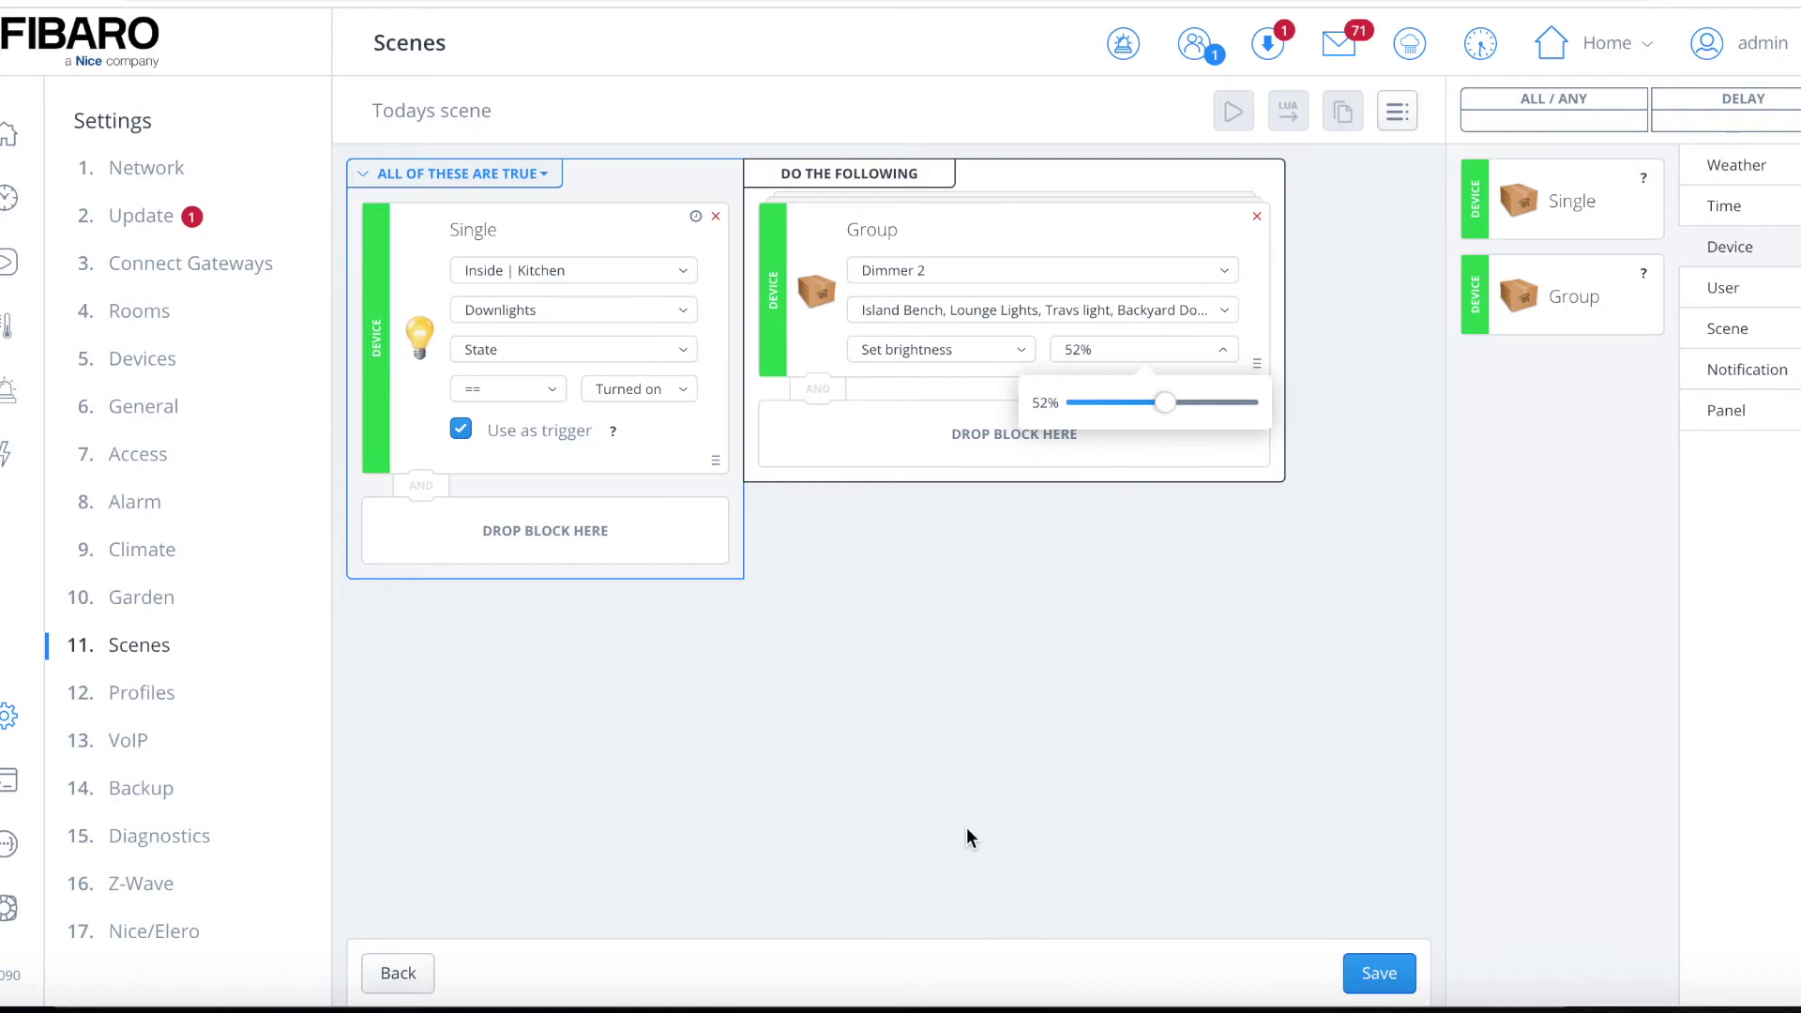
- Look through the blocks available in the Weather, Time, Device, User, Scene, Notification and Panel categories
{"action": "left_click", "coordinate": [906, 389]}
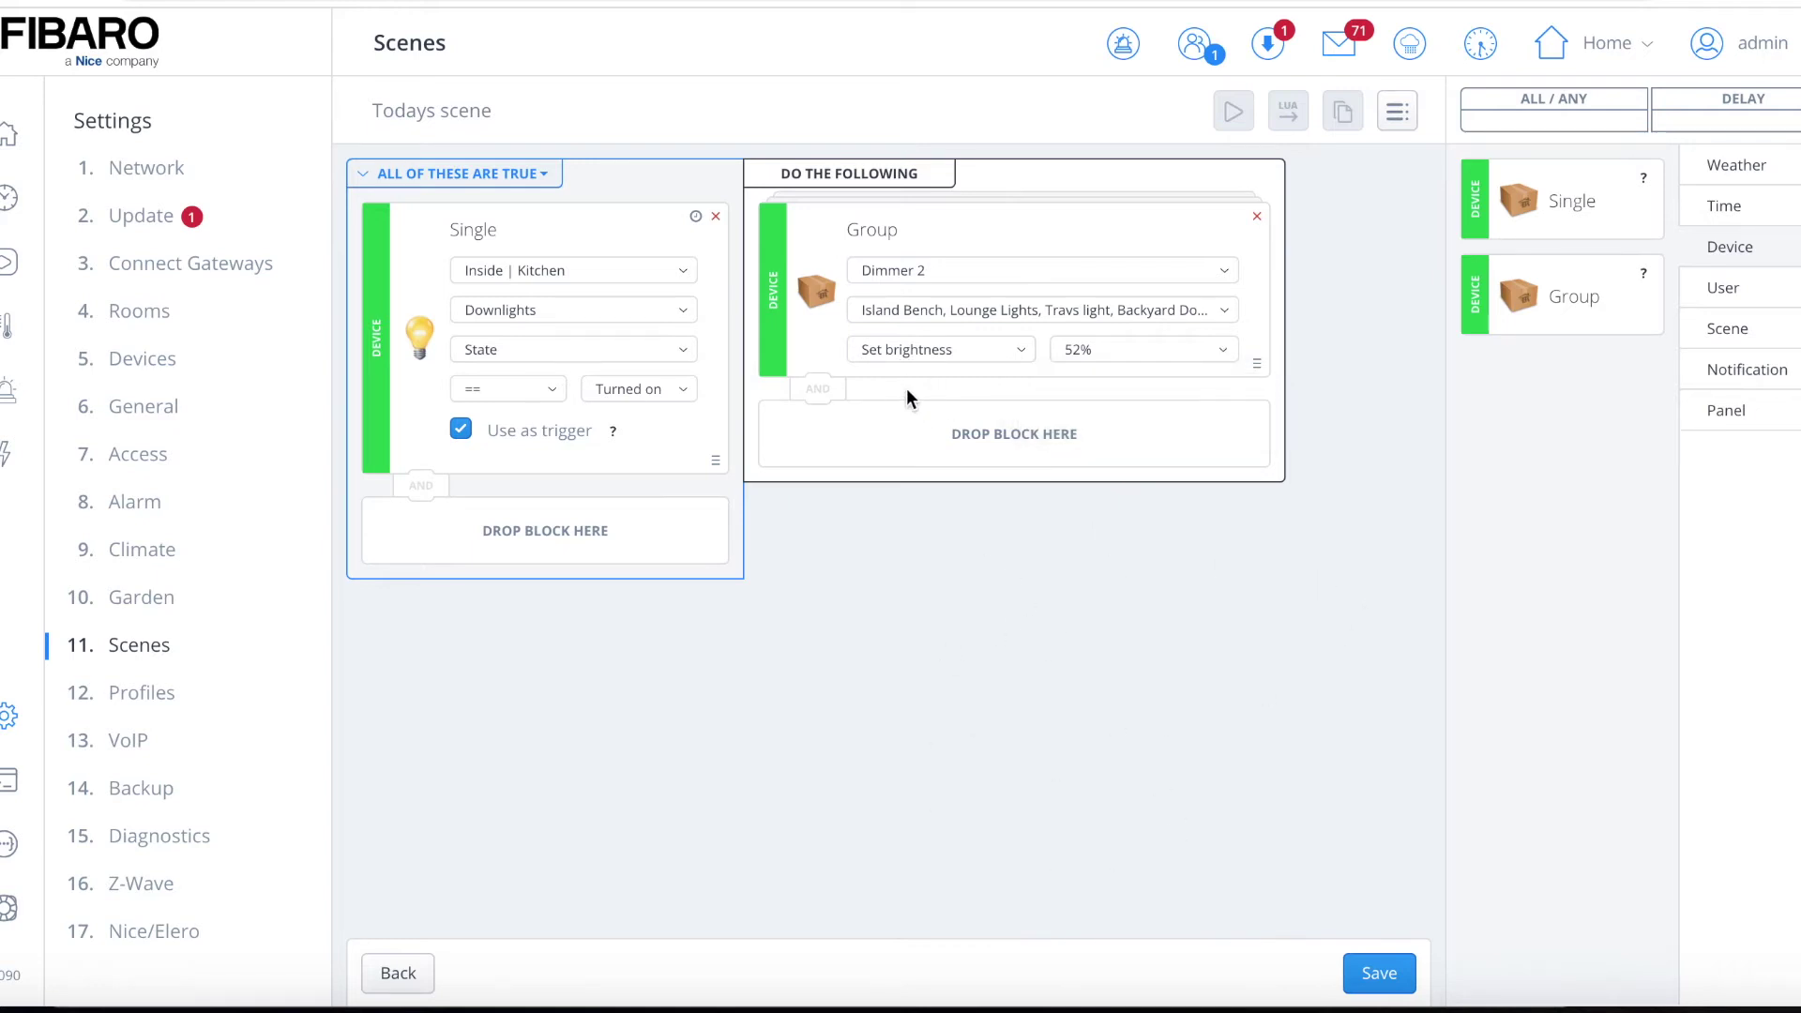
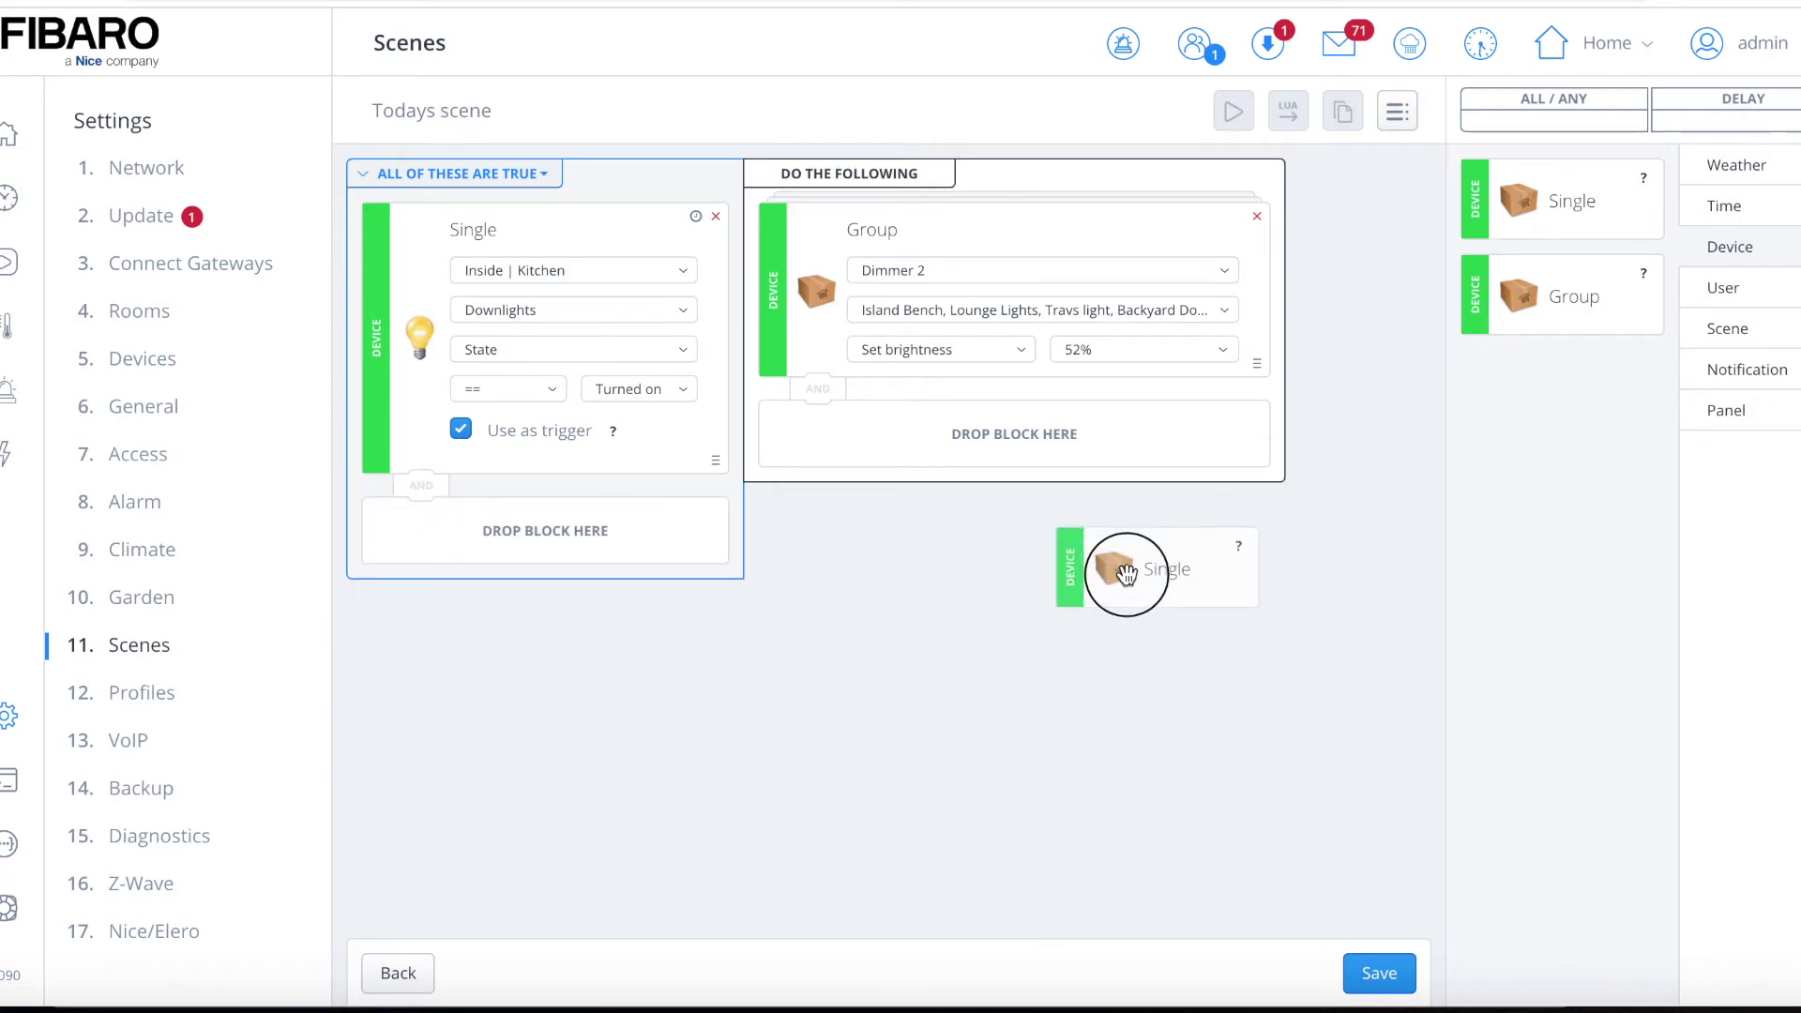
{"action": "left_click", "coordinate": [1737, 166]}
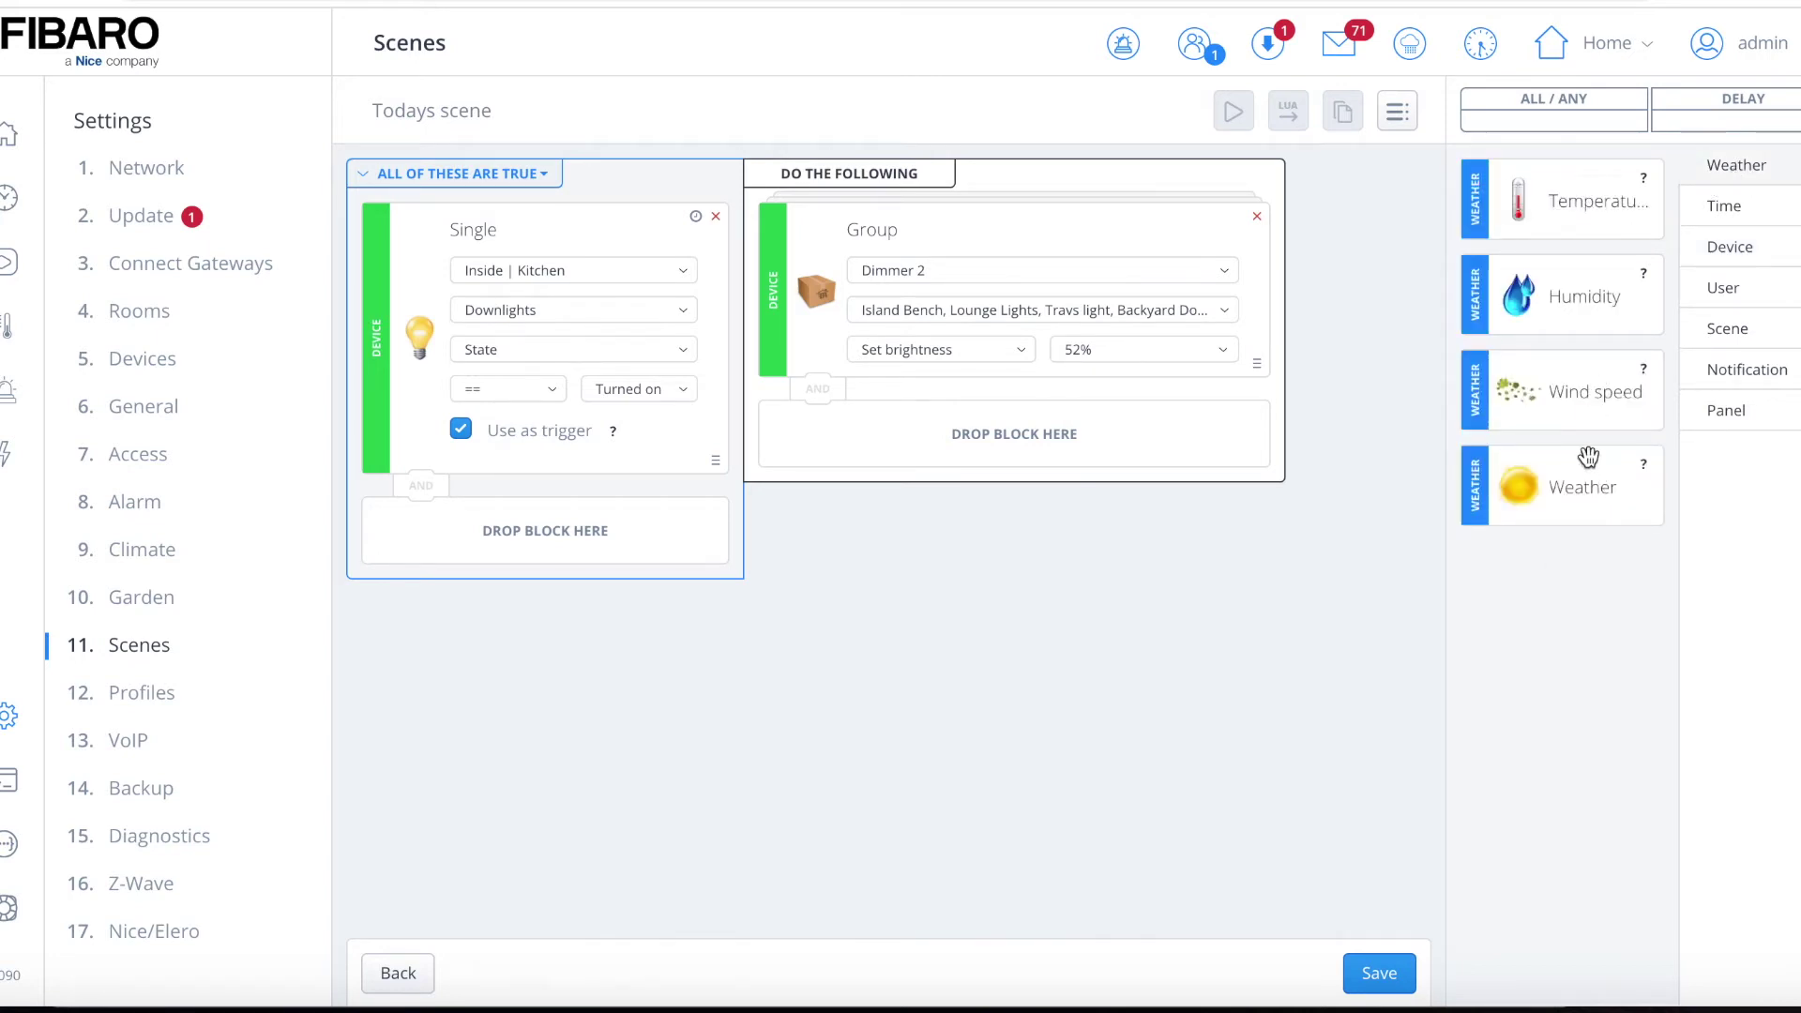
{"action": "left_click", "coordinate": [1737, 208]}
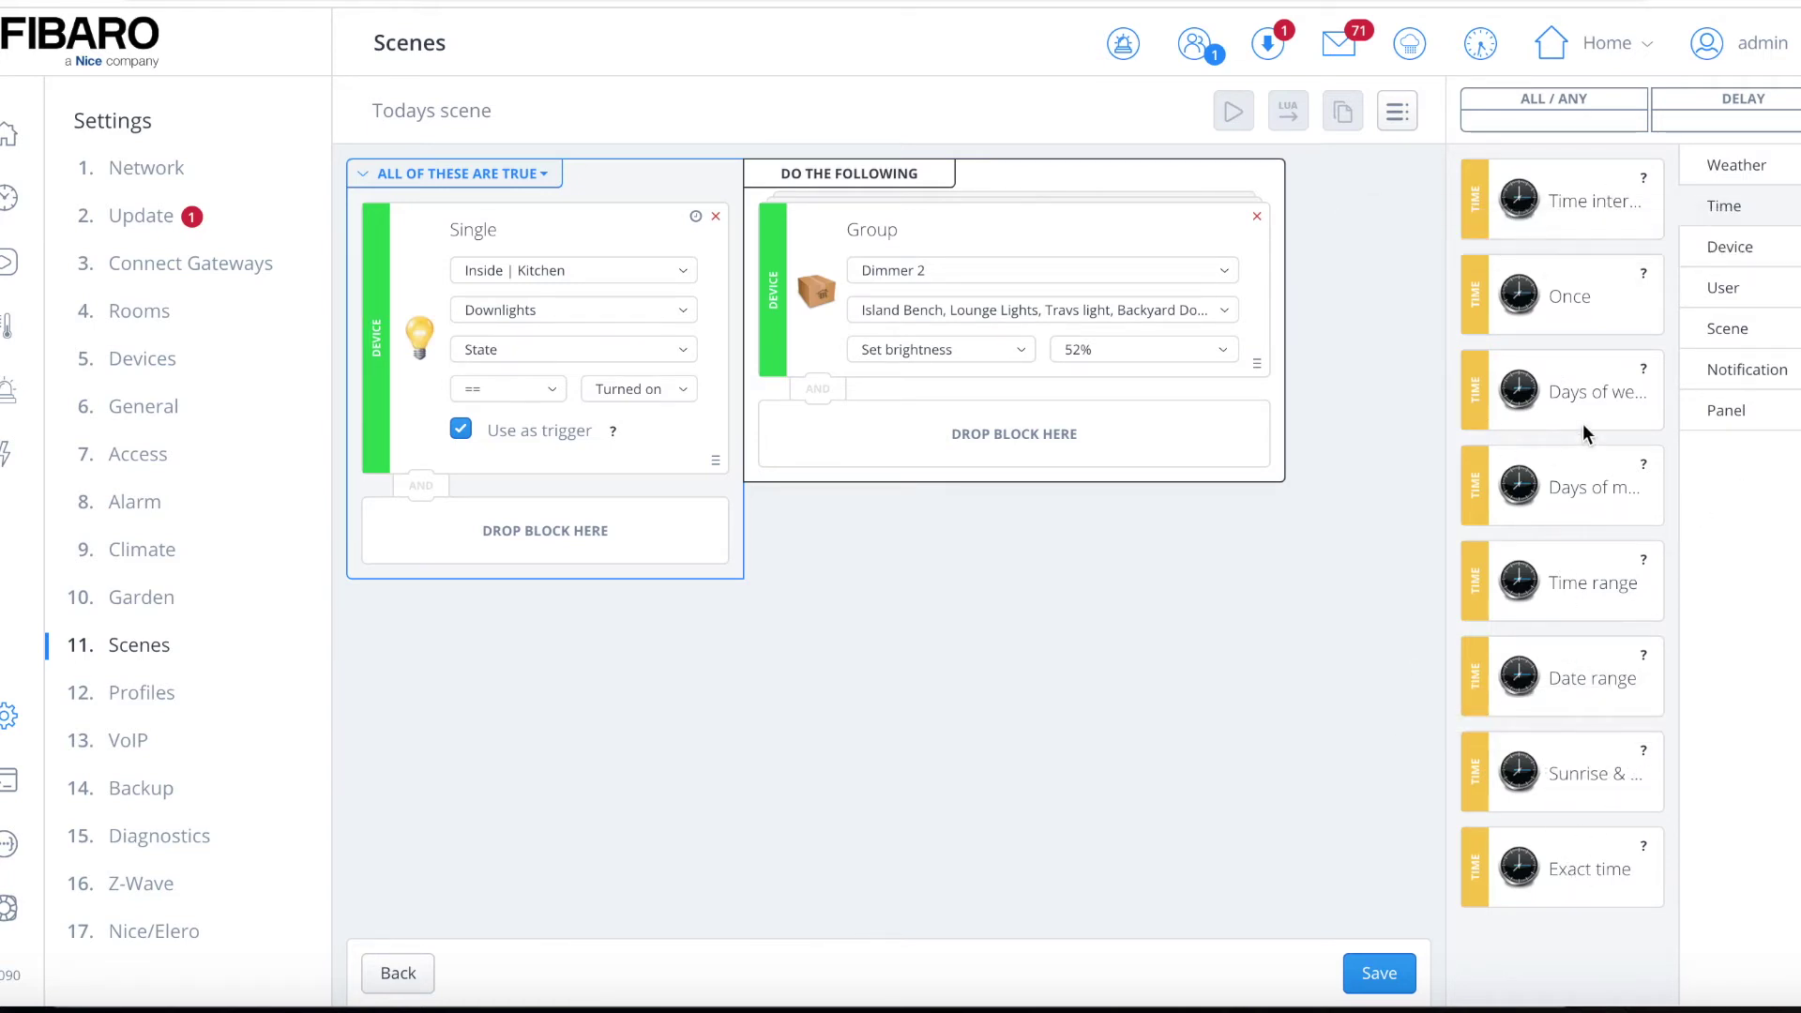
{"action": "left_click", "coordinate": [1737, 248]}
{"action": "left_click", "coordinate": [1736, 296]}
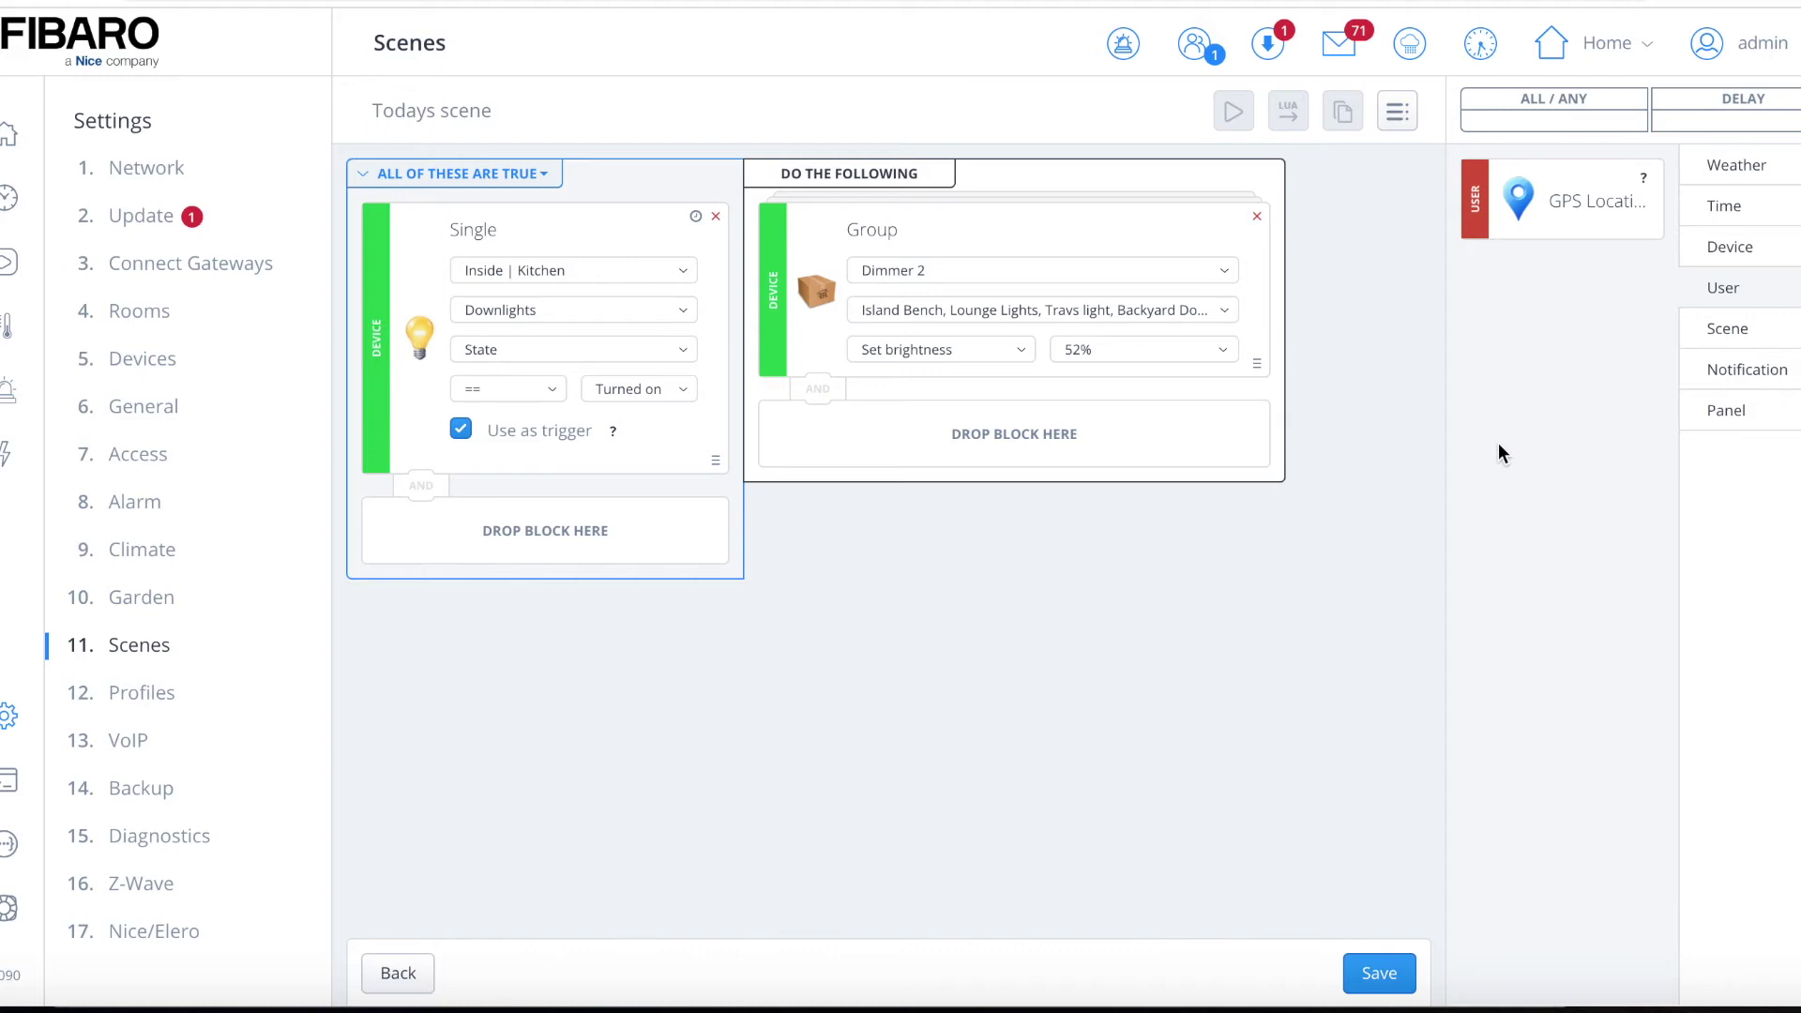
{"action": "left_click", "coordinate": [1729, 334]}
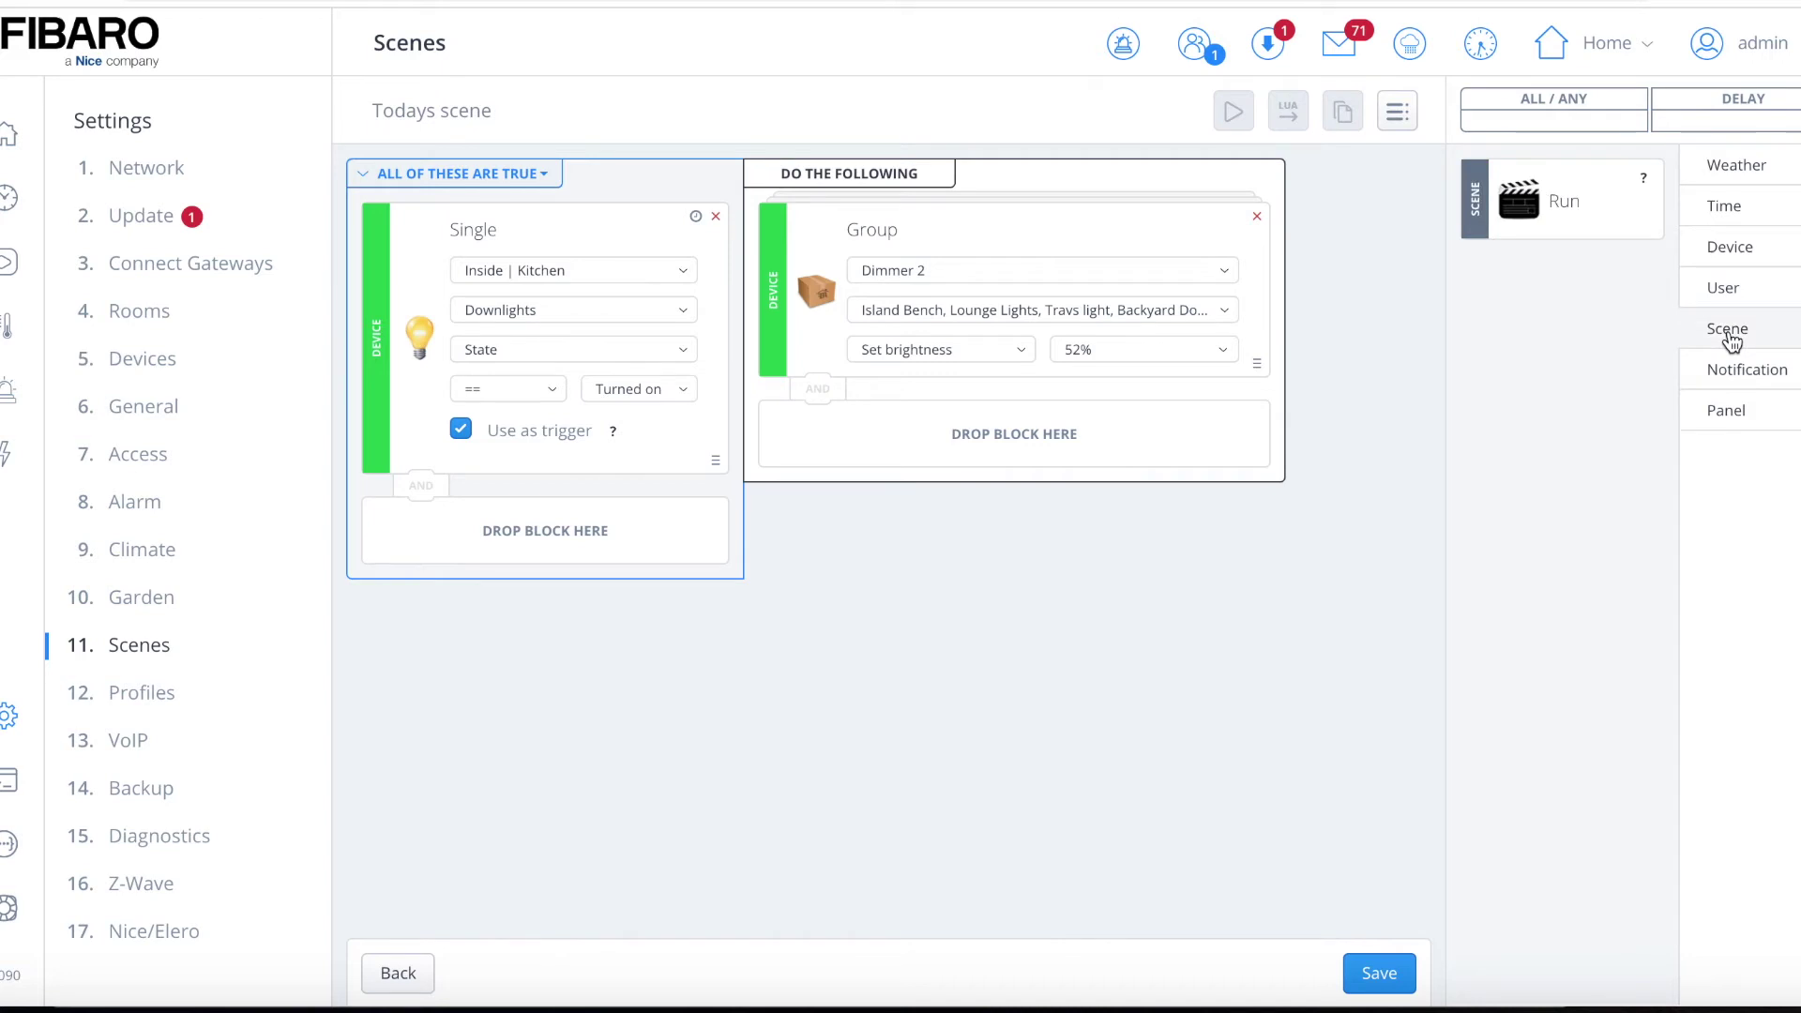
{"action": "left_click", "coordinate": [1762, 374]}
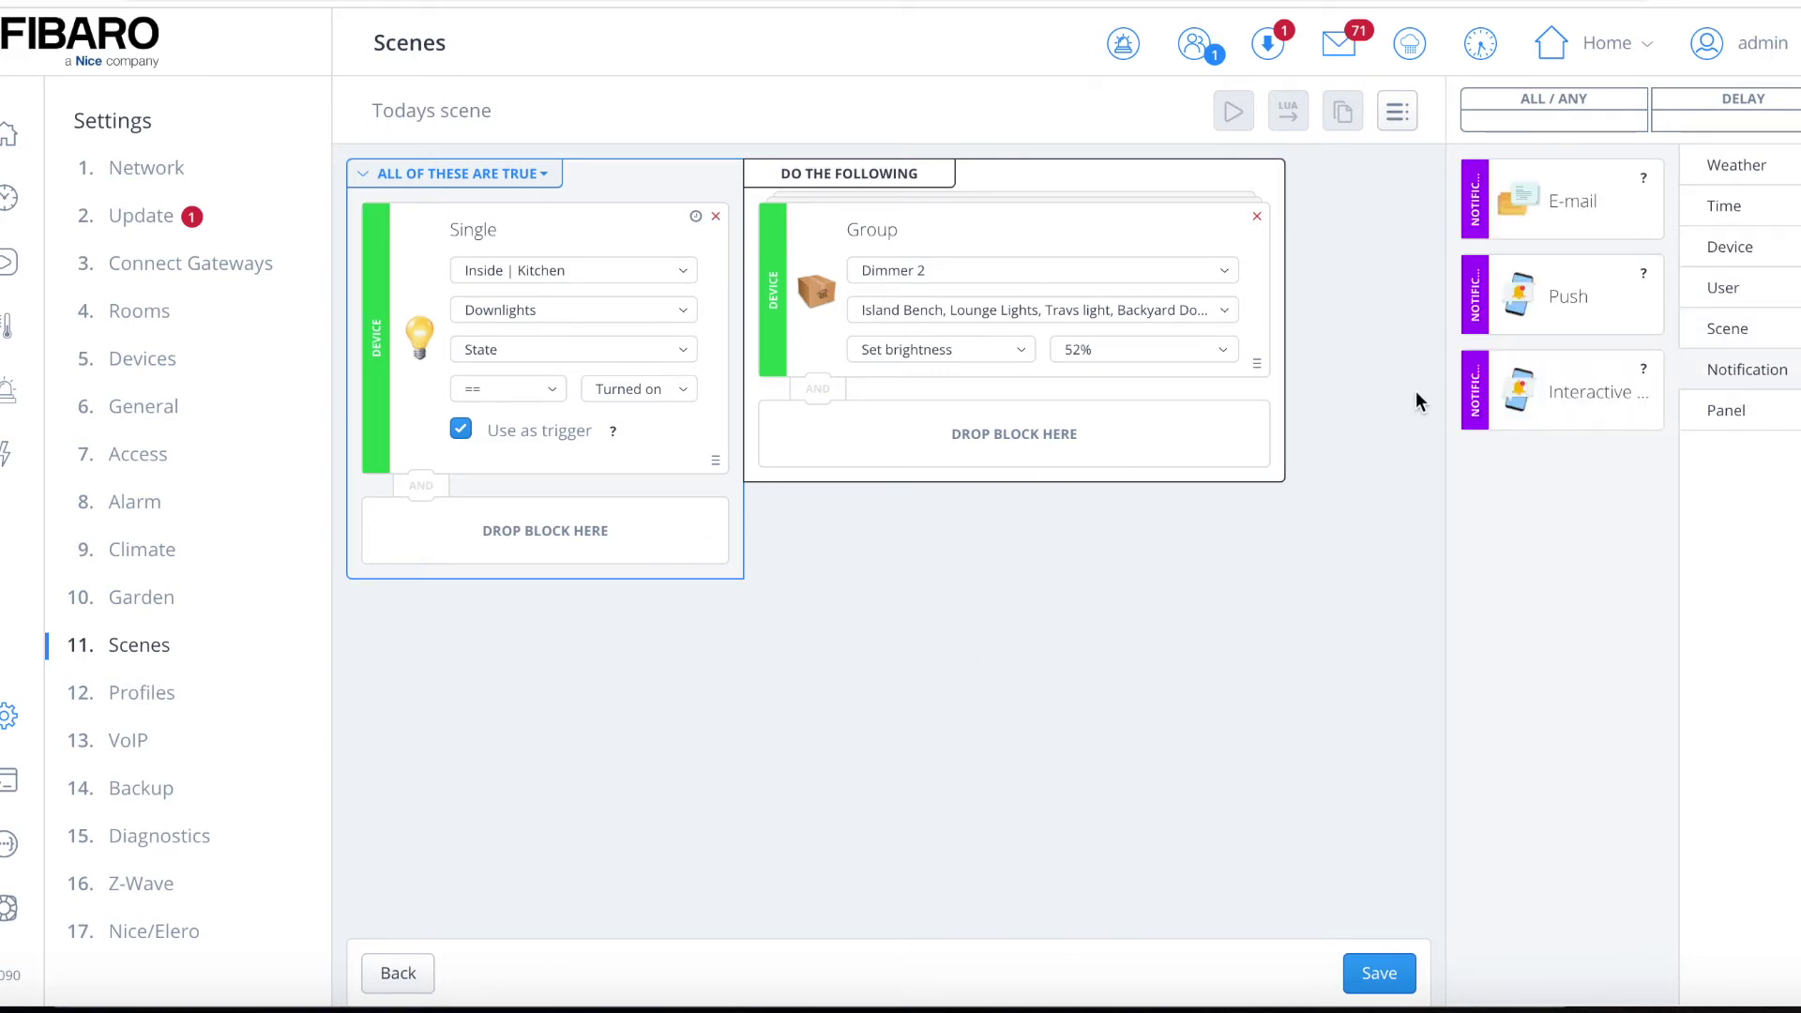
{"action": "left_click", "coordinate": [1730, 415]}
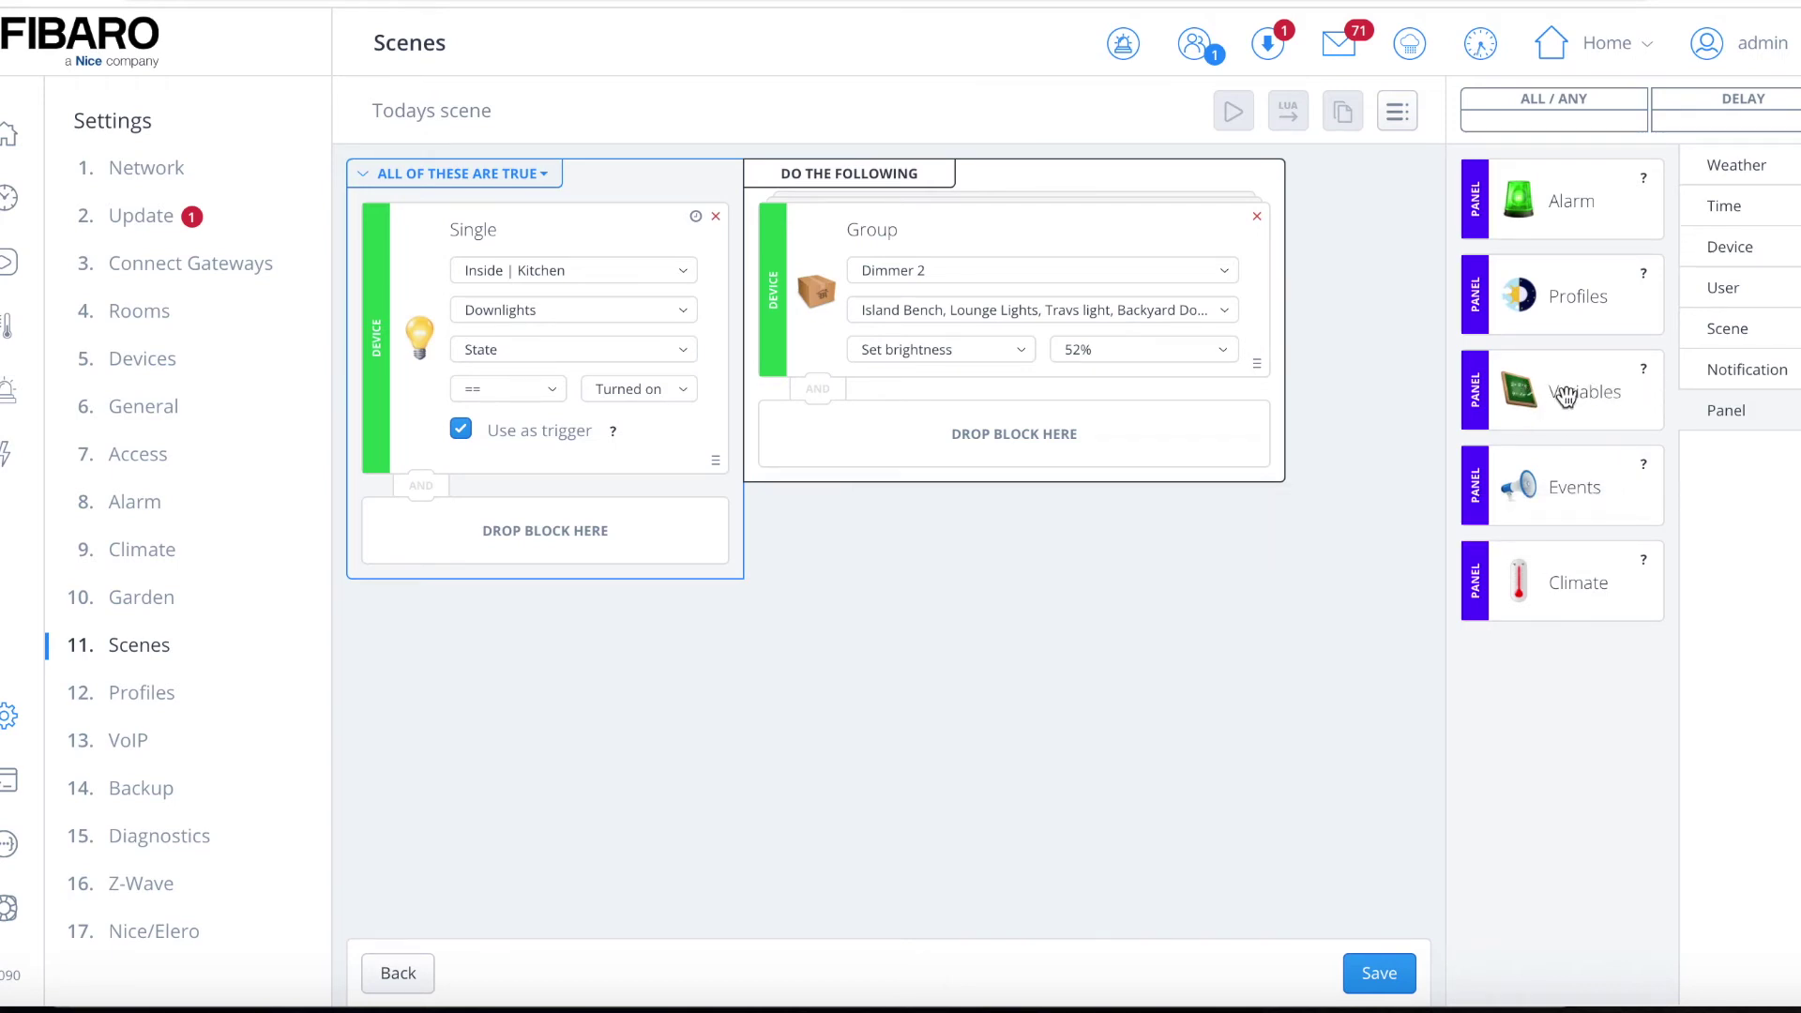
{"action": "left_click", "coordinate": [1733, 248]}
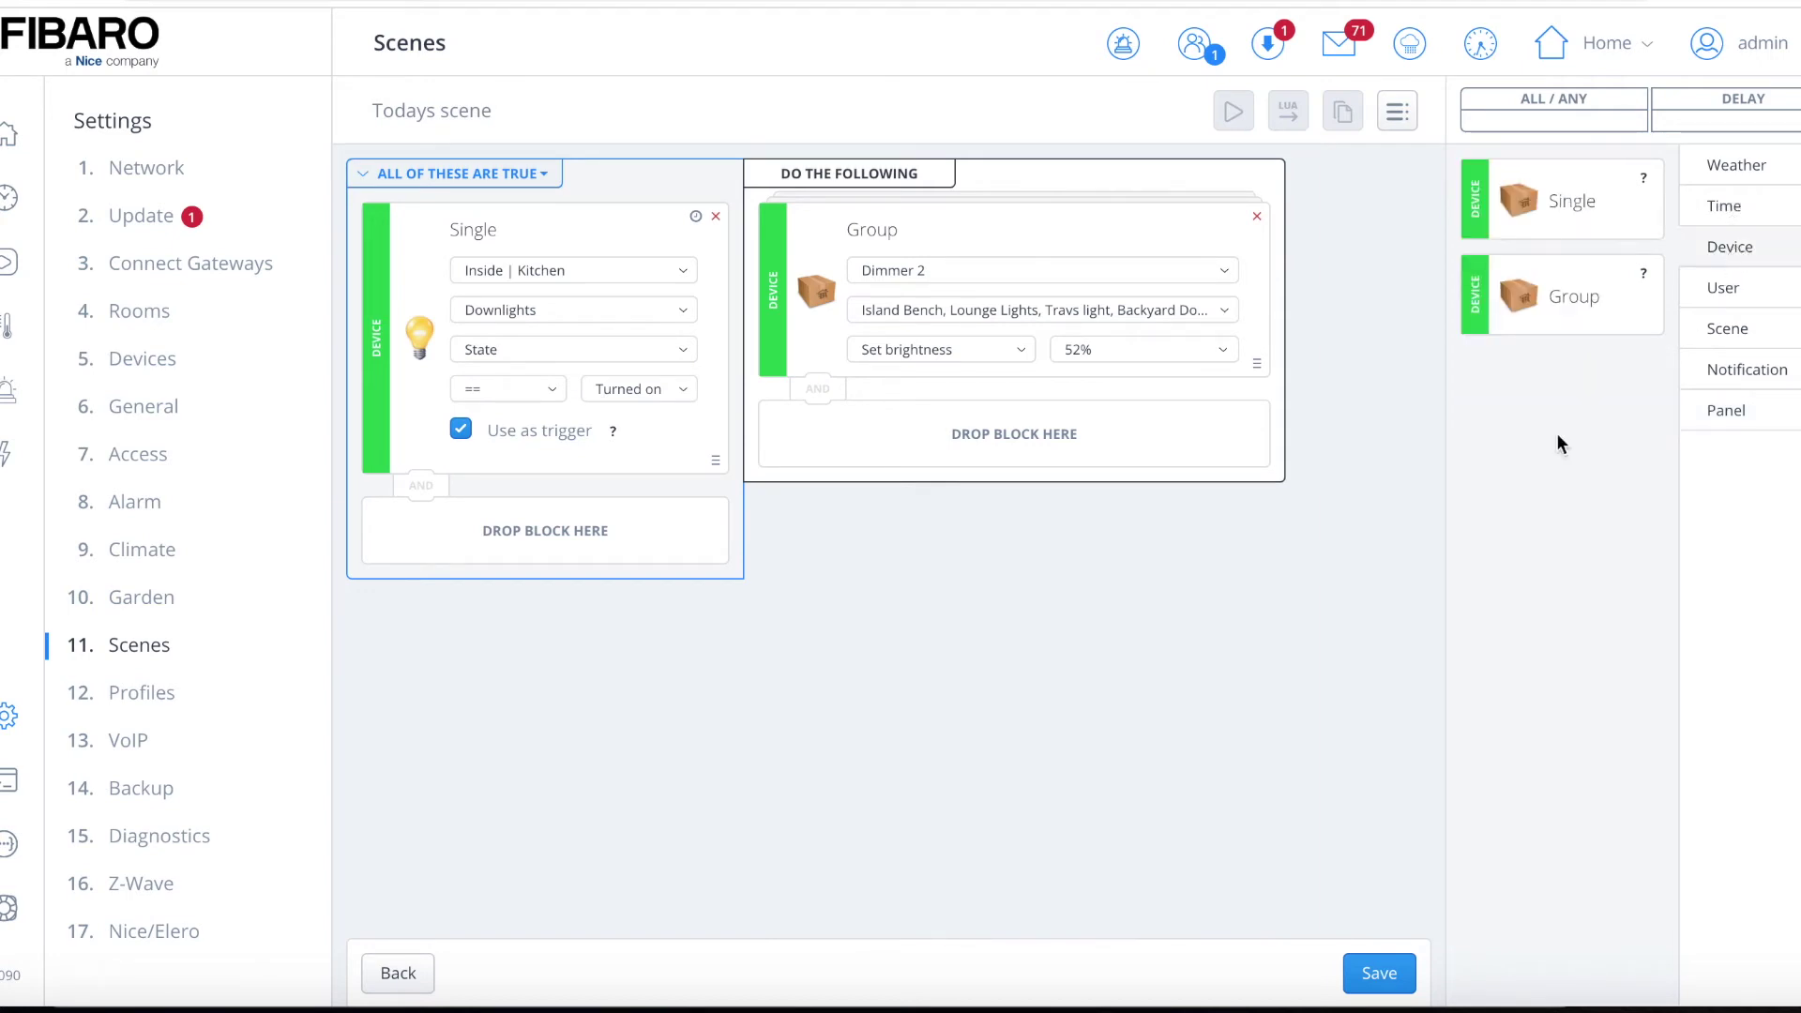
- Add a Wind speed weather condition below the Downlights condition and set it to > 30 km/h
{"action": "left_click", "coordinate": [1737, 165]}
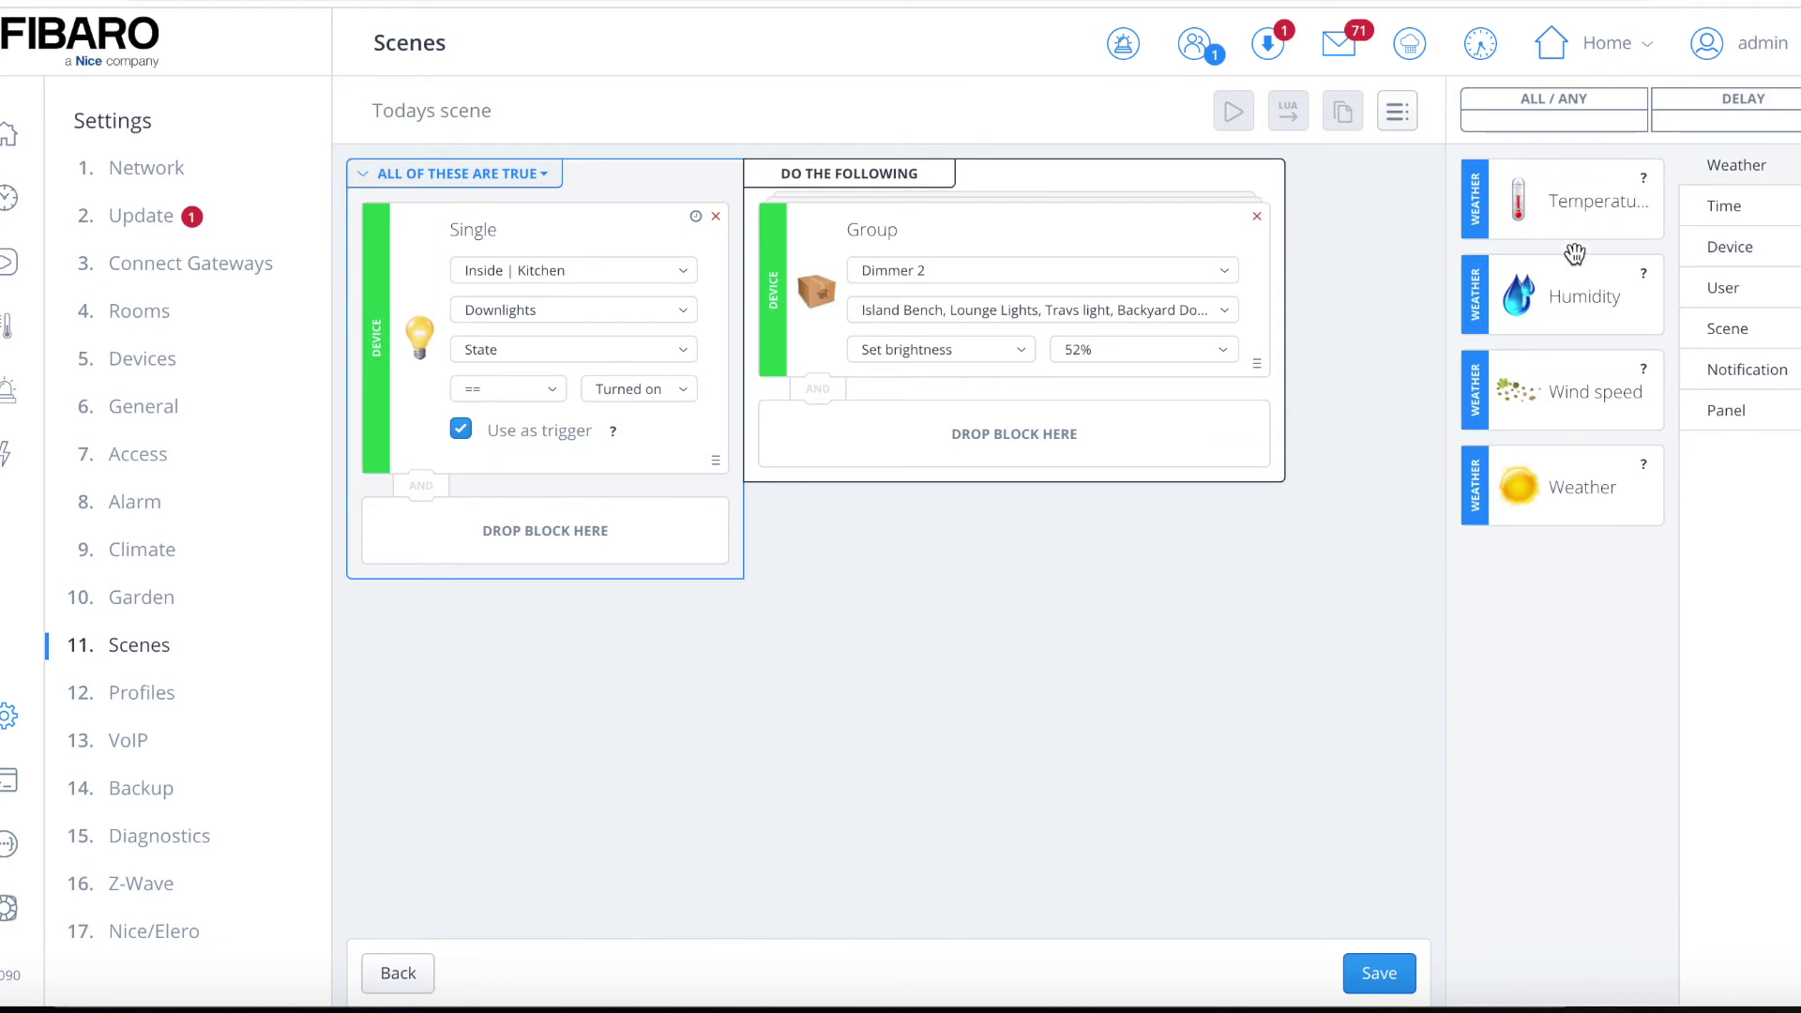
{"action": "left_click_drag", "start_coordinate": [1570, 398], "coordinate": [528, 553]}
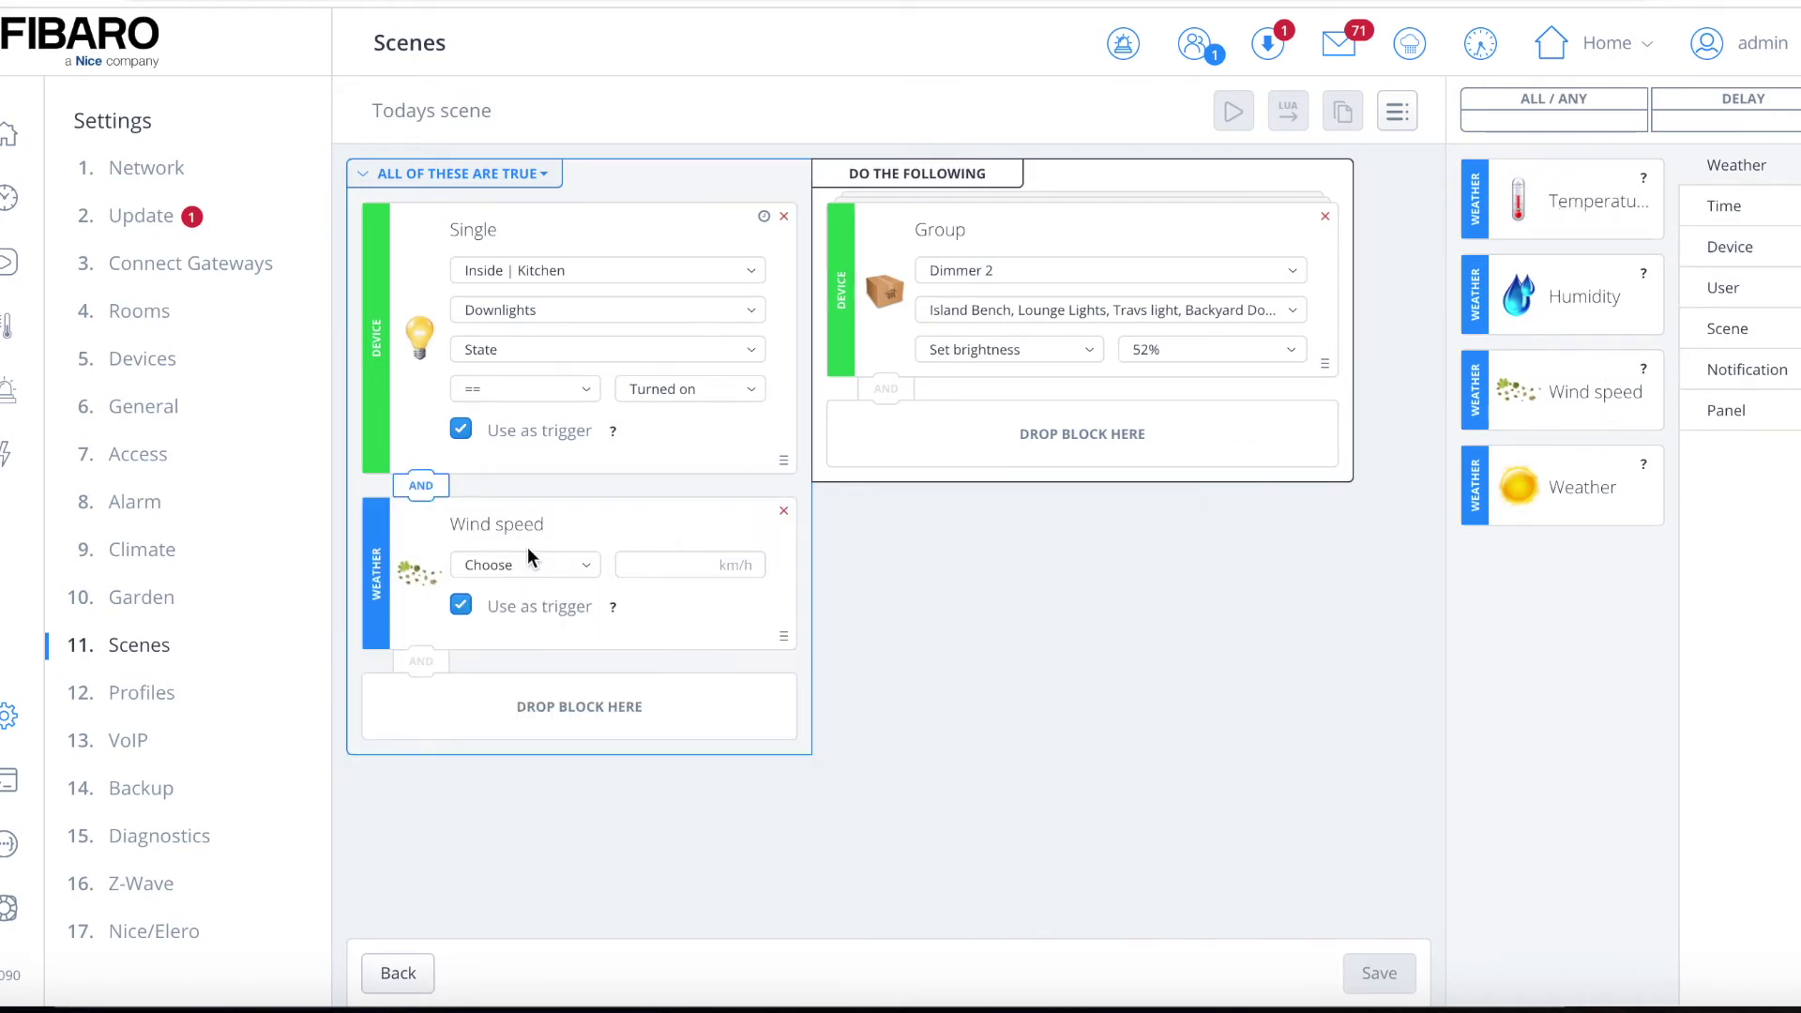
{"action": "left_click", "coordinate": [588, 570]}
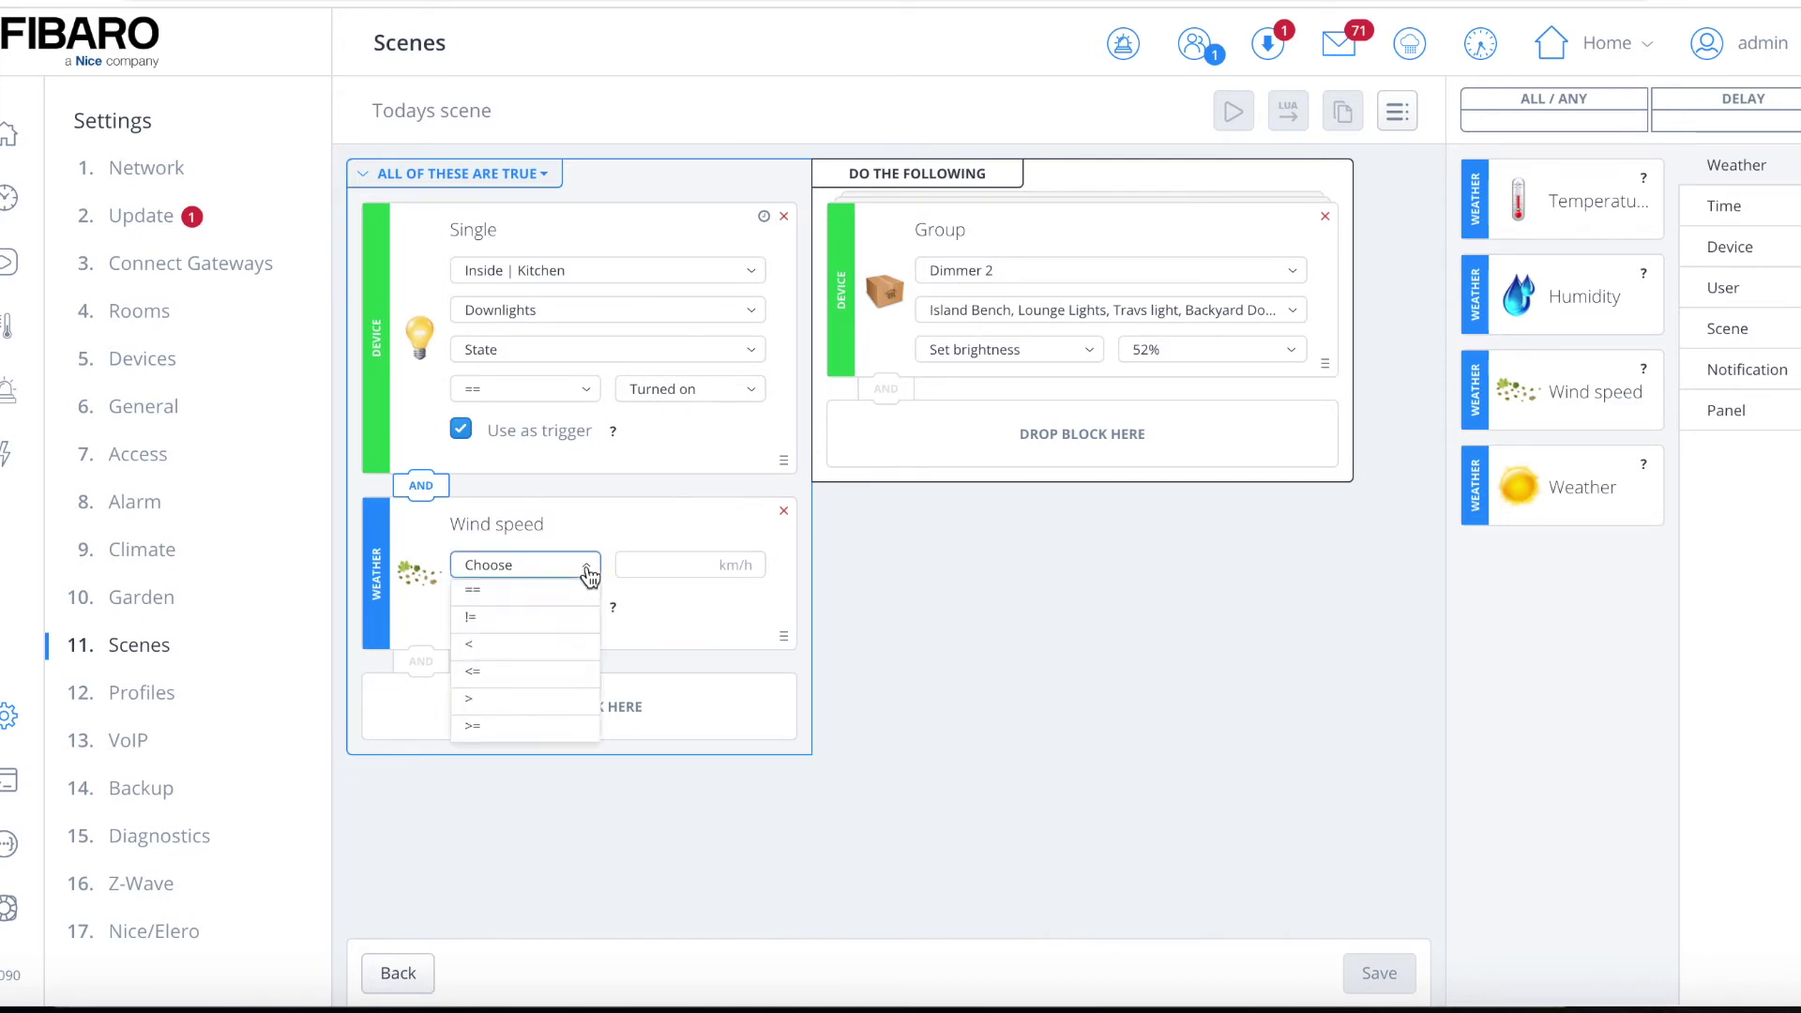
{"action": "left_click", "coordinate": [486, 700]}
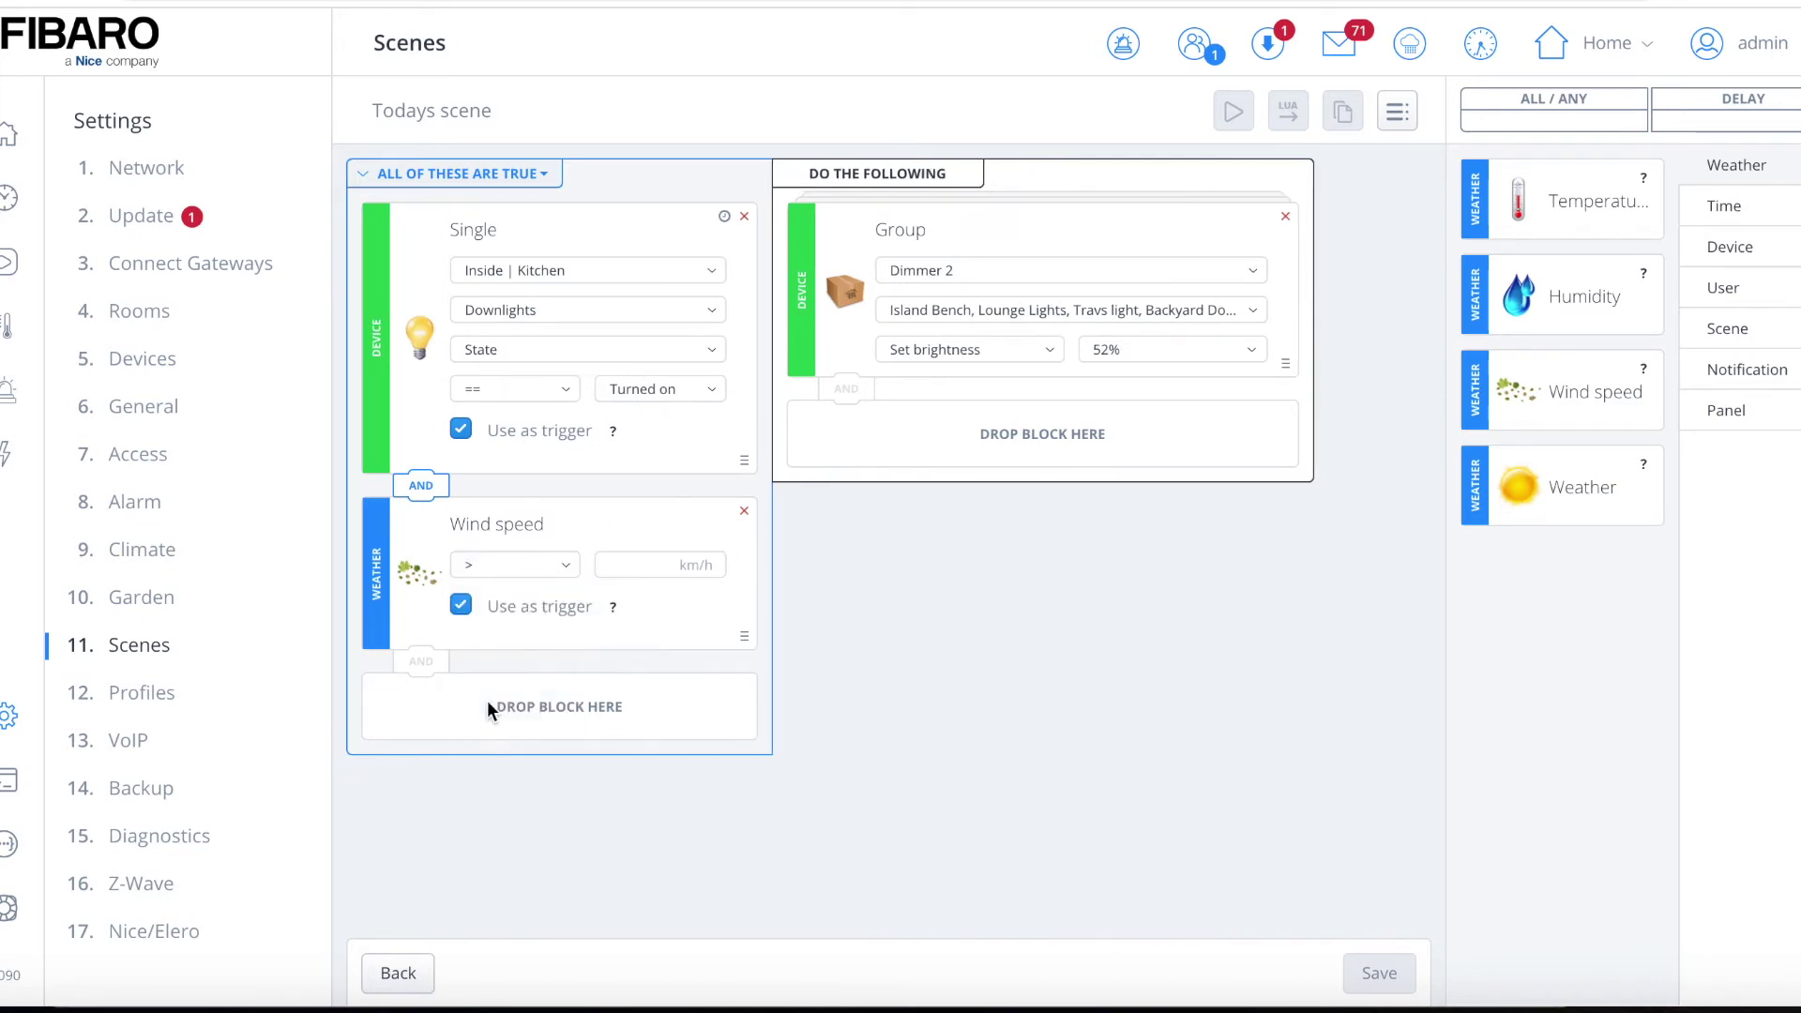
{"action": "left_click", "coordinate": [647, 562]}
{"action": "type", "text": "30"}
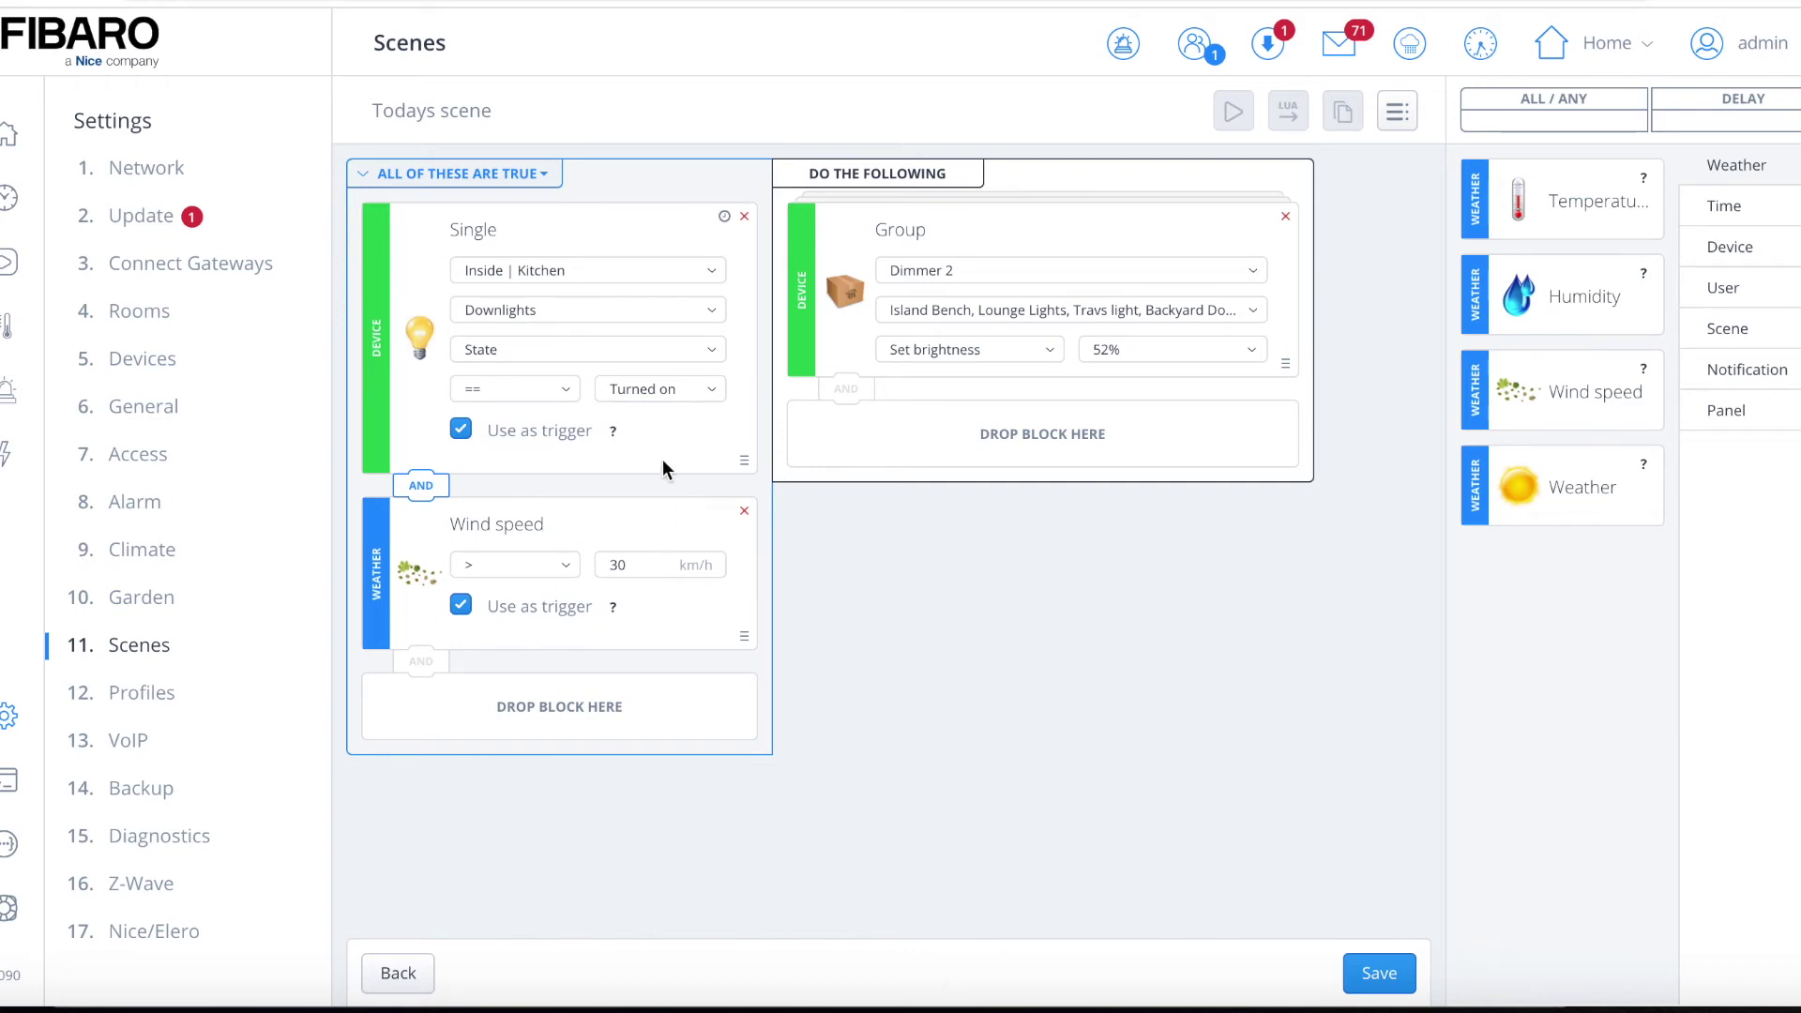
- Switch the condition group to Any of these are true, turning the Wind speed block's Use as trigger off and back on
{"action": "mouse_move", "coordinate": [663, 431]}
{"action": "left_click", "coordinate": [461, 605]}
{"action": "left_click", "coordinate": [366, 180]}
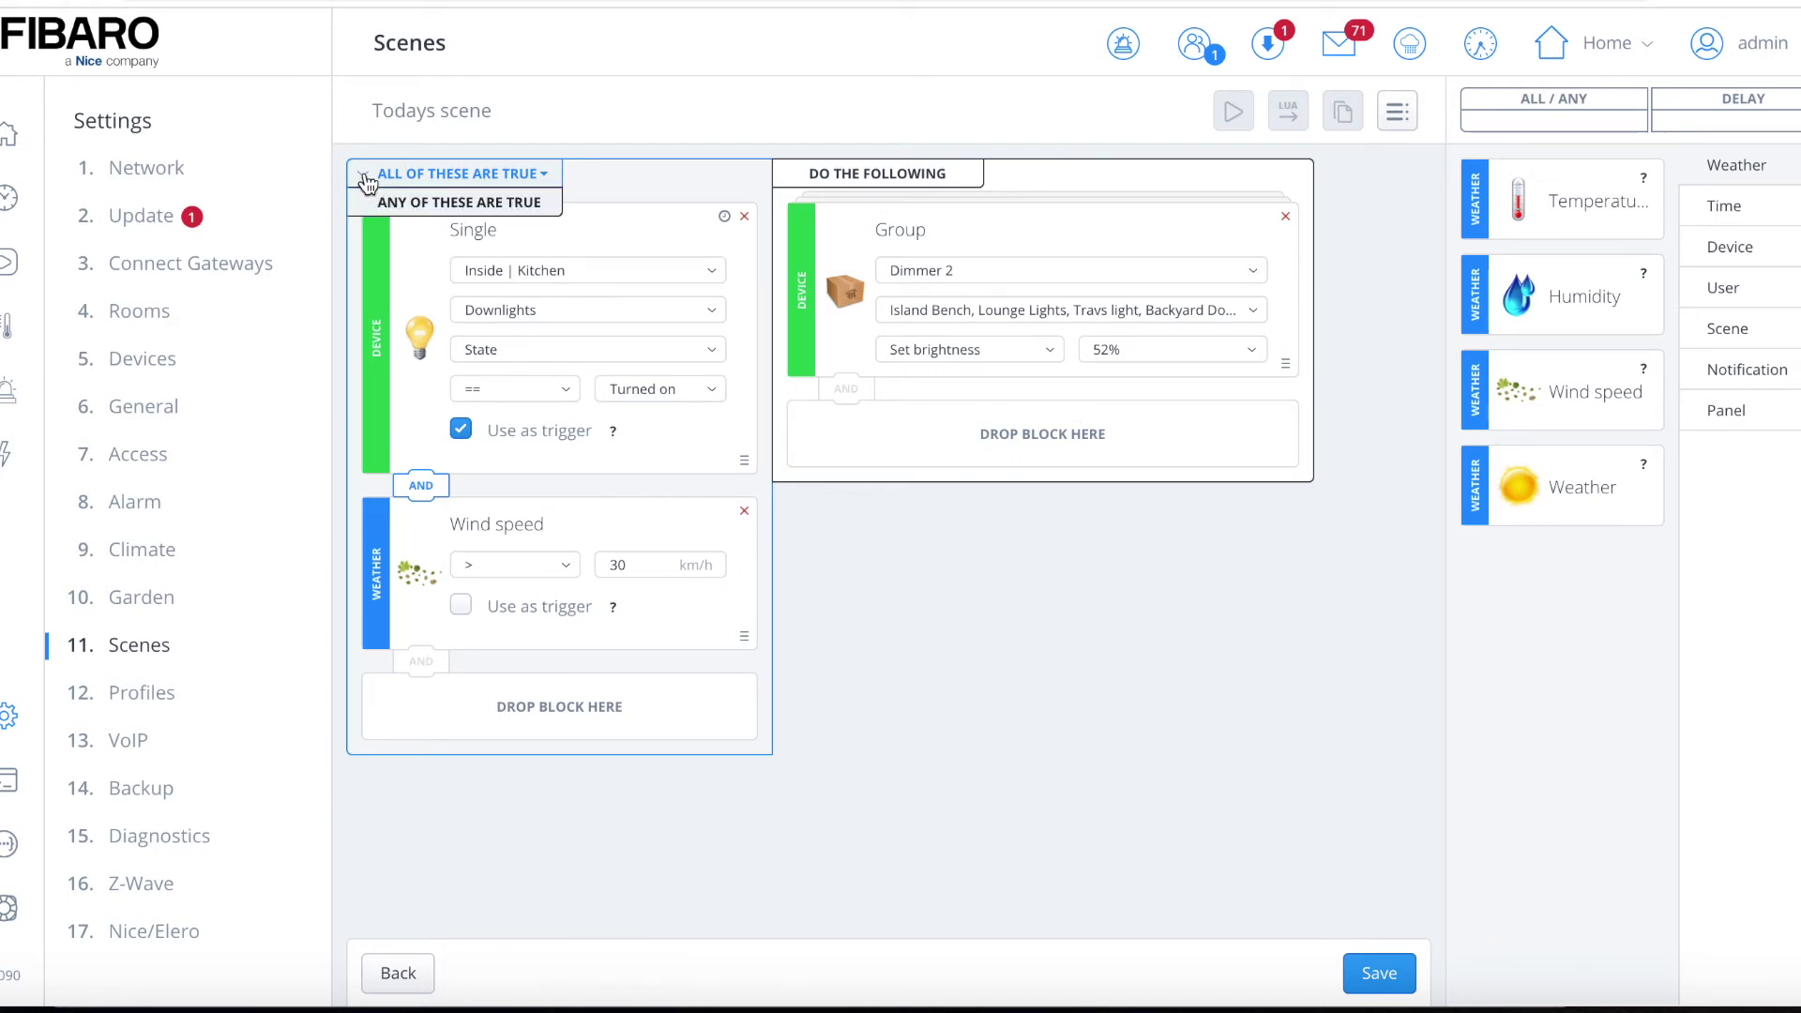
{"action": "left_click", "coordinate": [436, 203]}
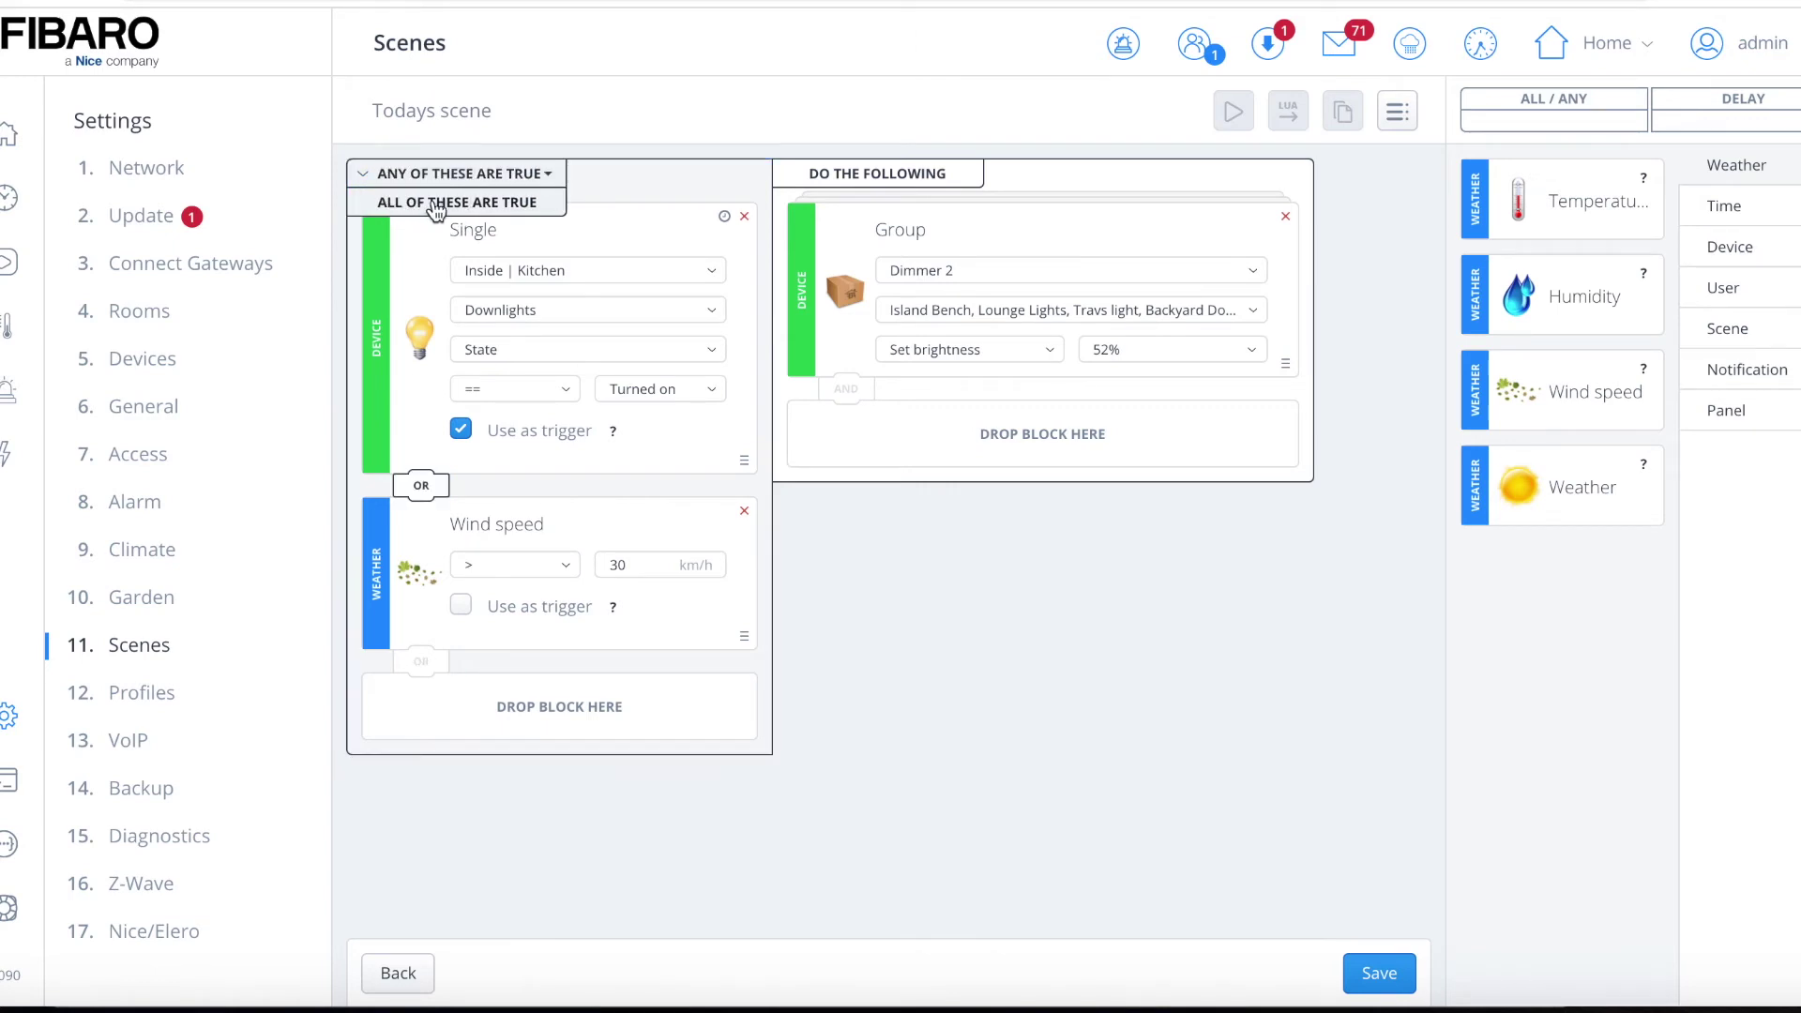
{"action": "left_click", "coordinate": [622, 195]}
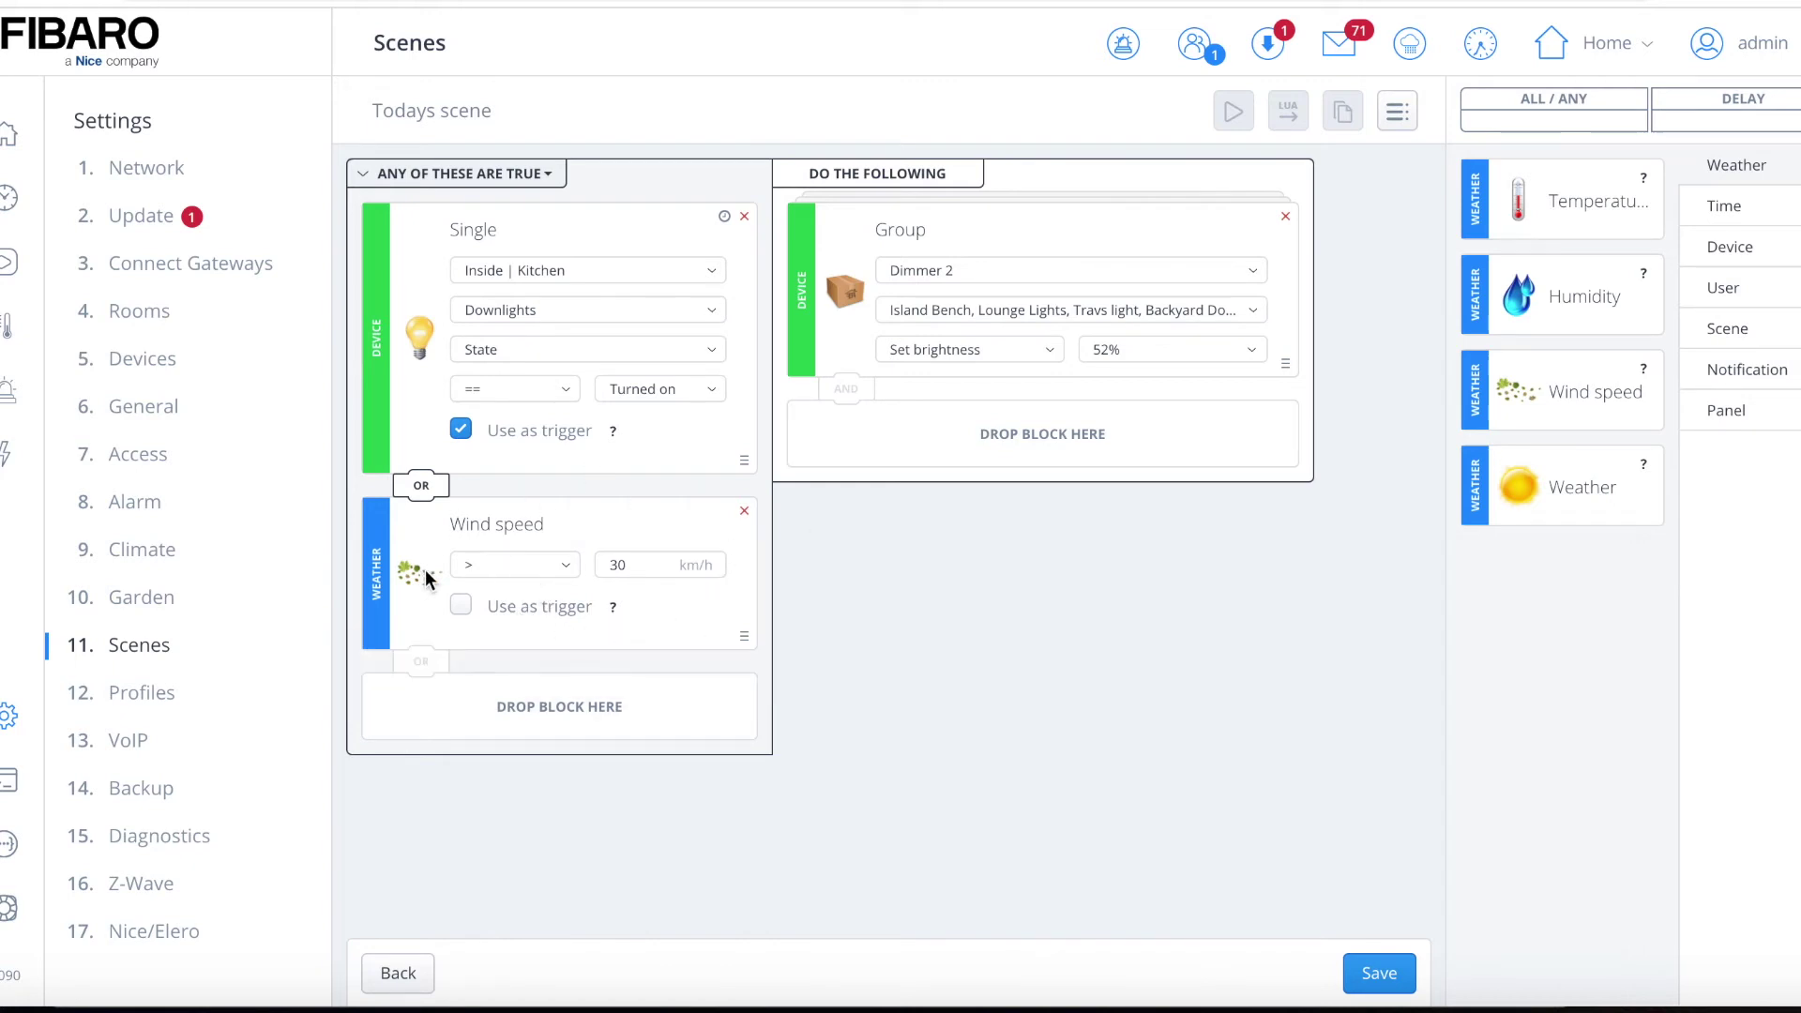
{"action": "left_click", "coordinate": [463, 607]}
- Add a nested All of these are true group below the Wind speed condition and remove it again
{"action": "left_click_drag", "start_coordinate": [1562, 101], "coordinate": [1140, 557]}
{"action": "left_click", "coordinate": [1554, 103]}
{"action": "left_click_drag", "start_coordinate": [1555, 103], "coordinate": [440, 703]}
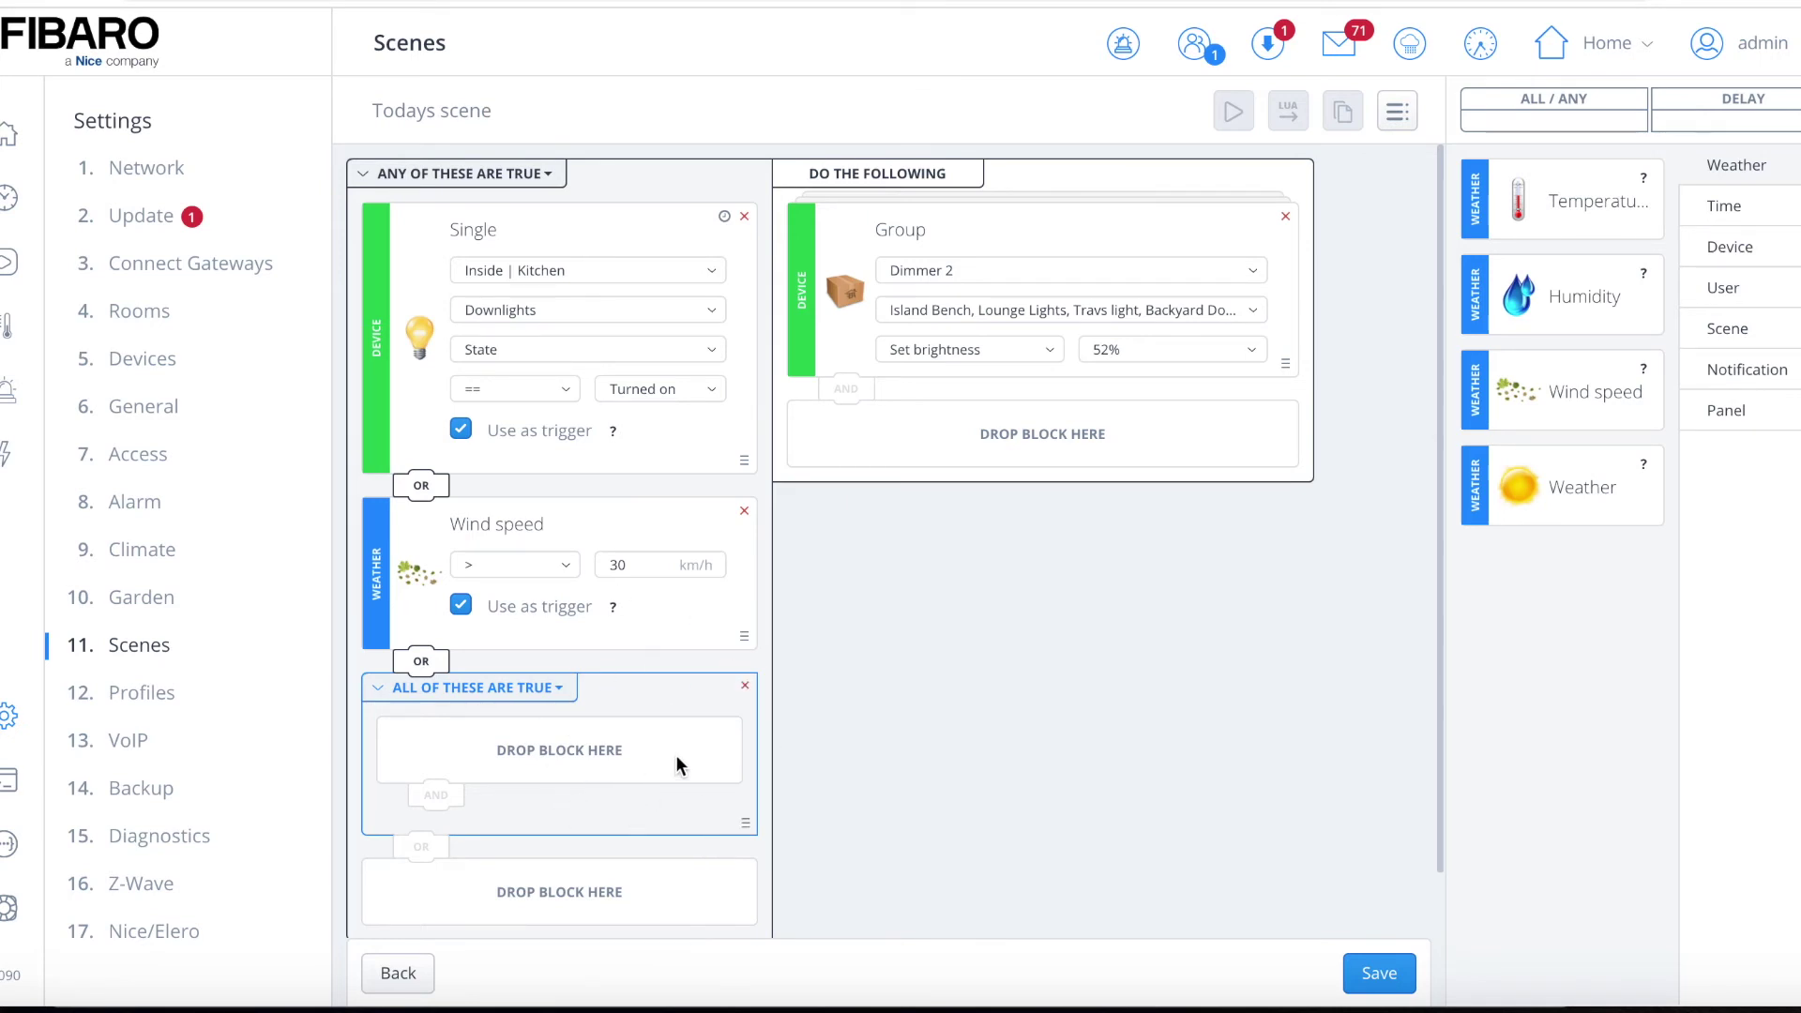
{"action": "left_click", "coordinate": [748, 687]}
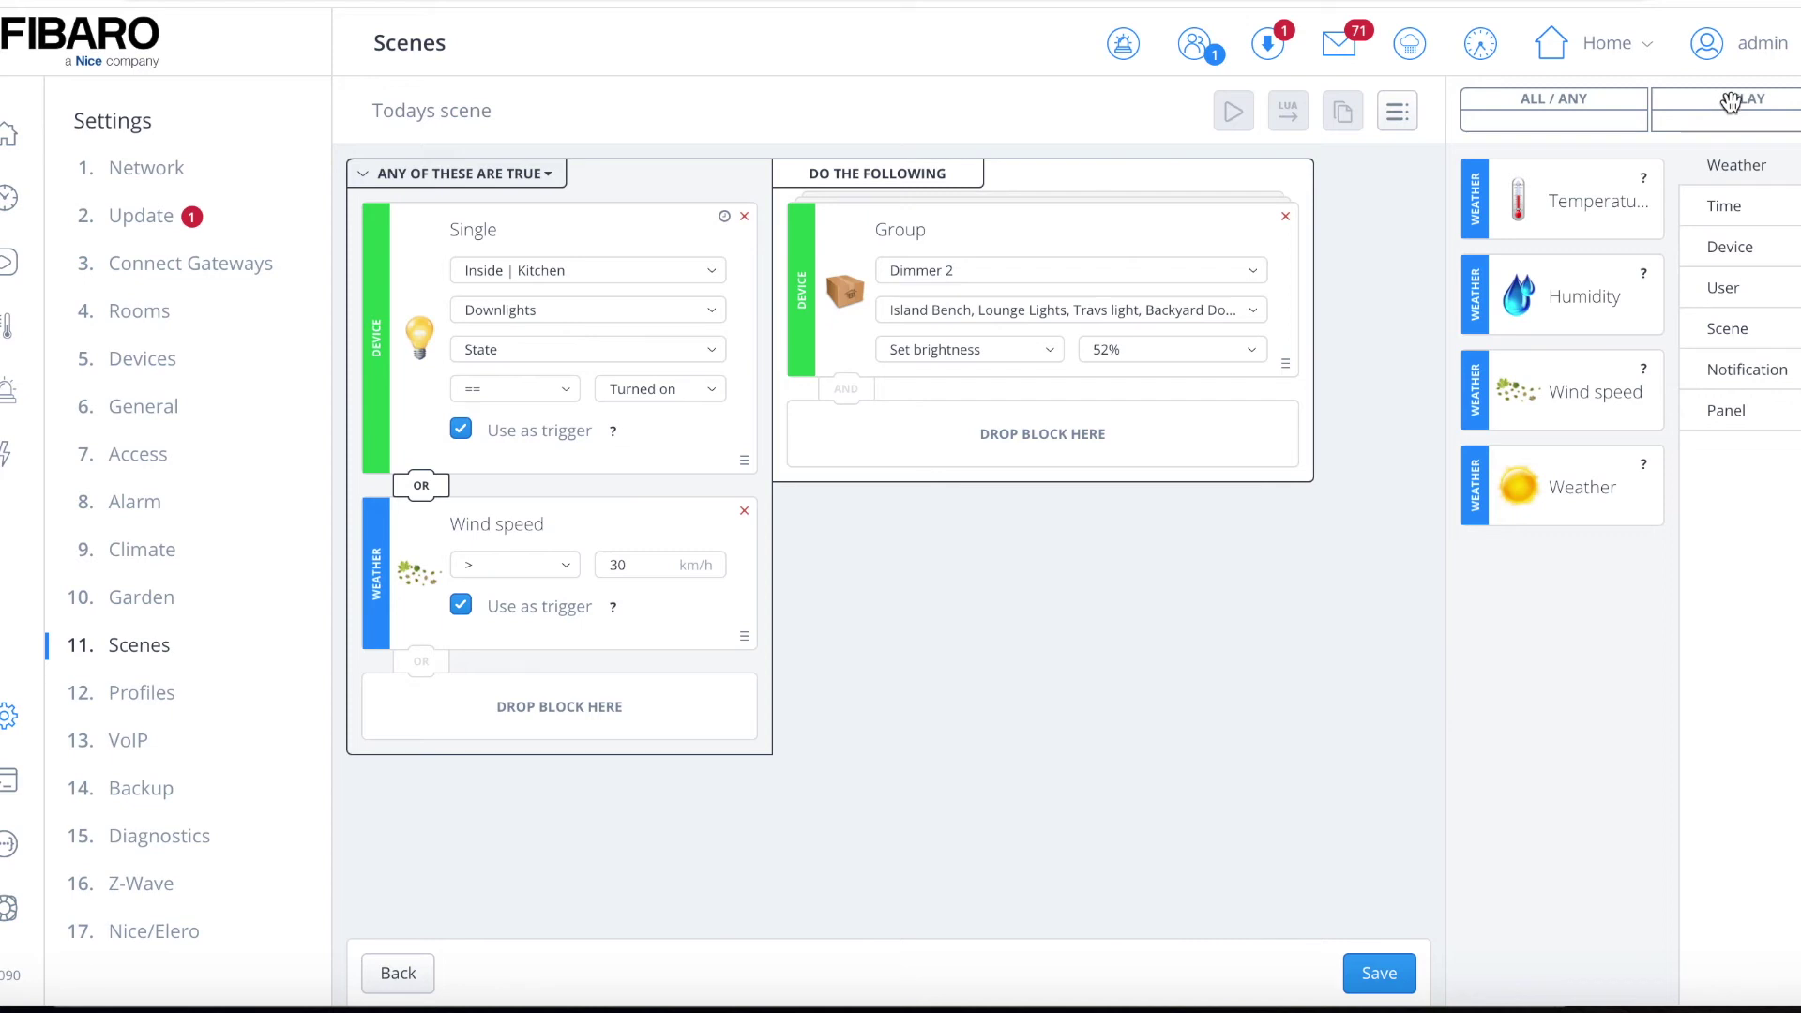
- Add a Delay block below the dimmer group in the actions and place a Push notification block inside it
{"action": "left_click_drag", "start_coordinate": [1731, 104], "coordinate": [932, 422]}
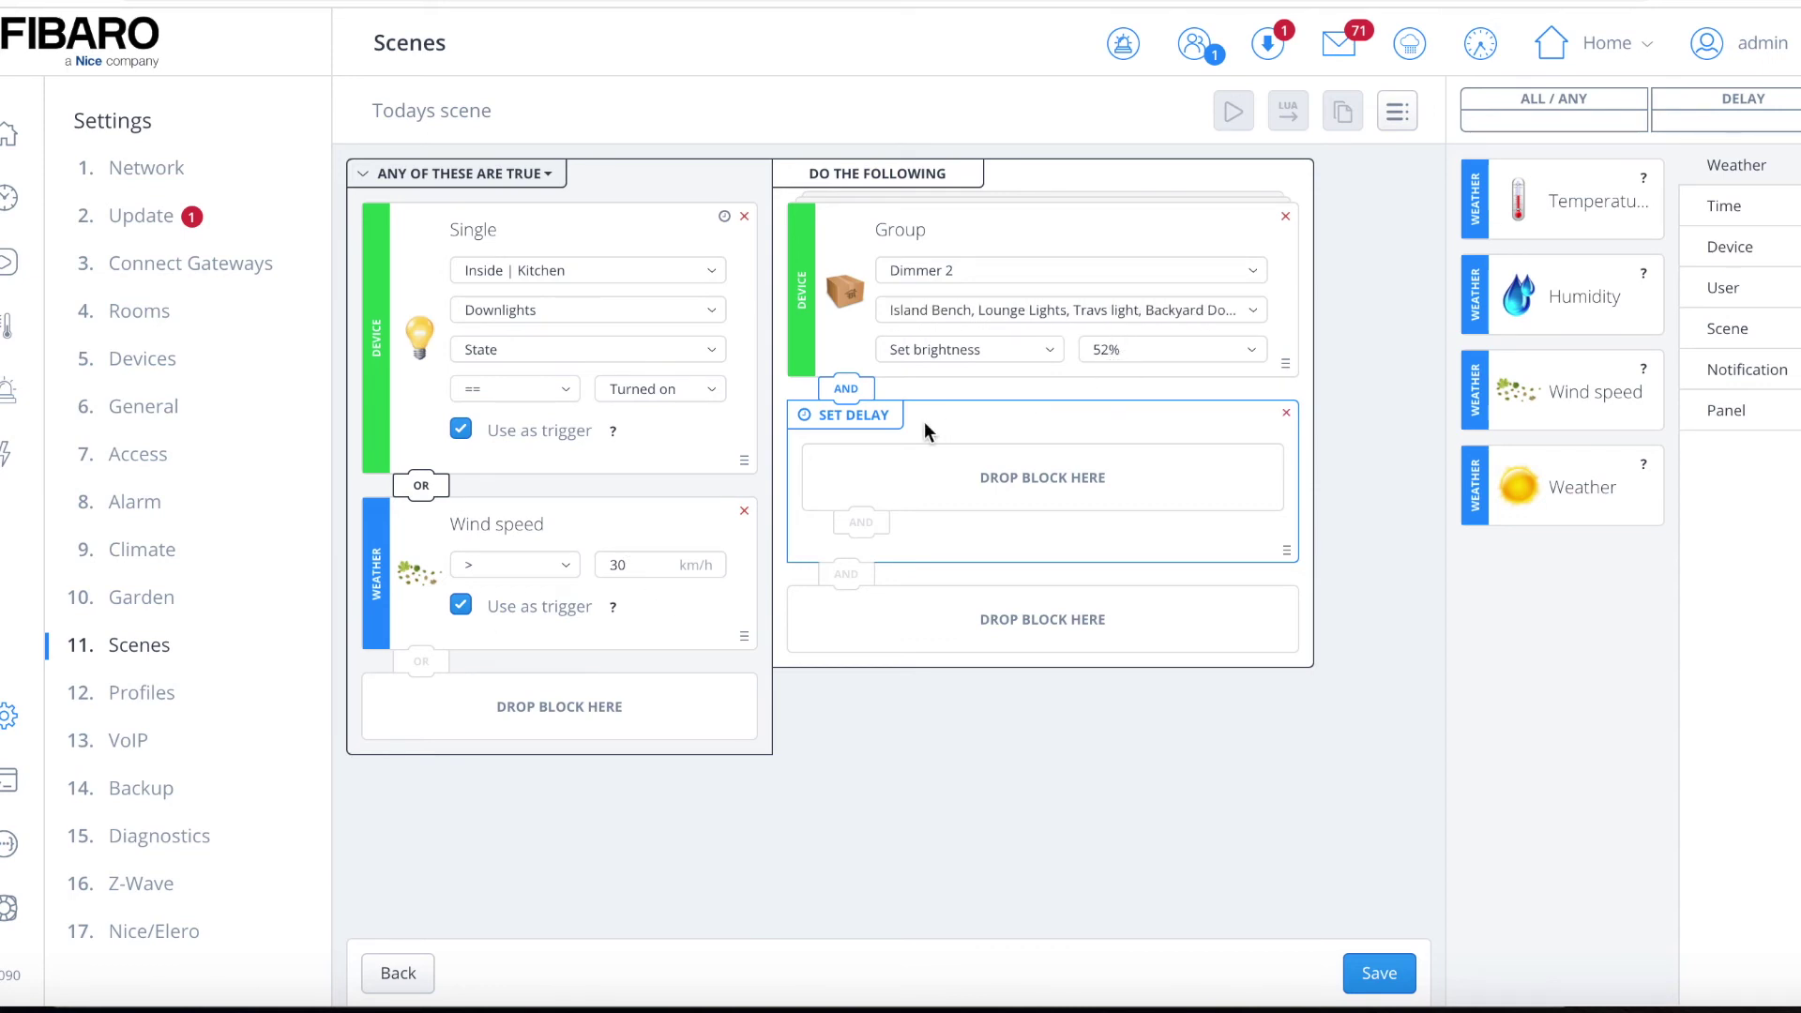
{"action": "left_click", "coordinate": [1732, 249]}
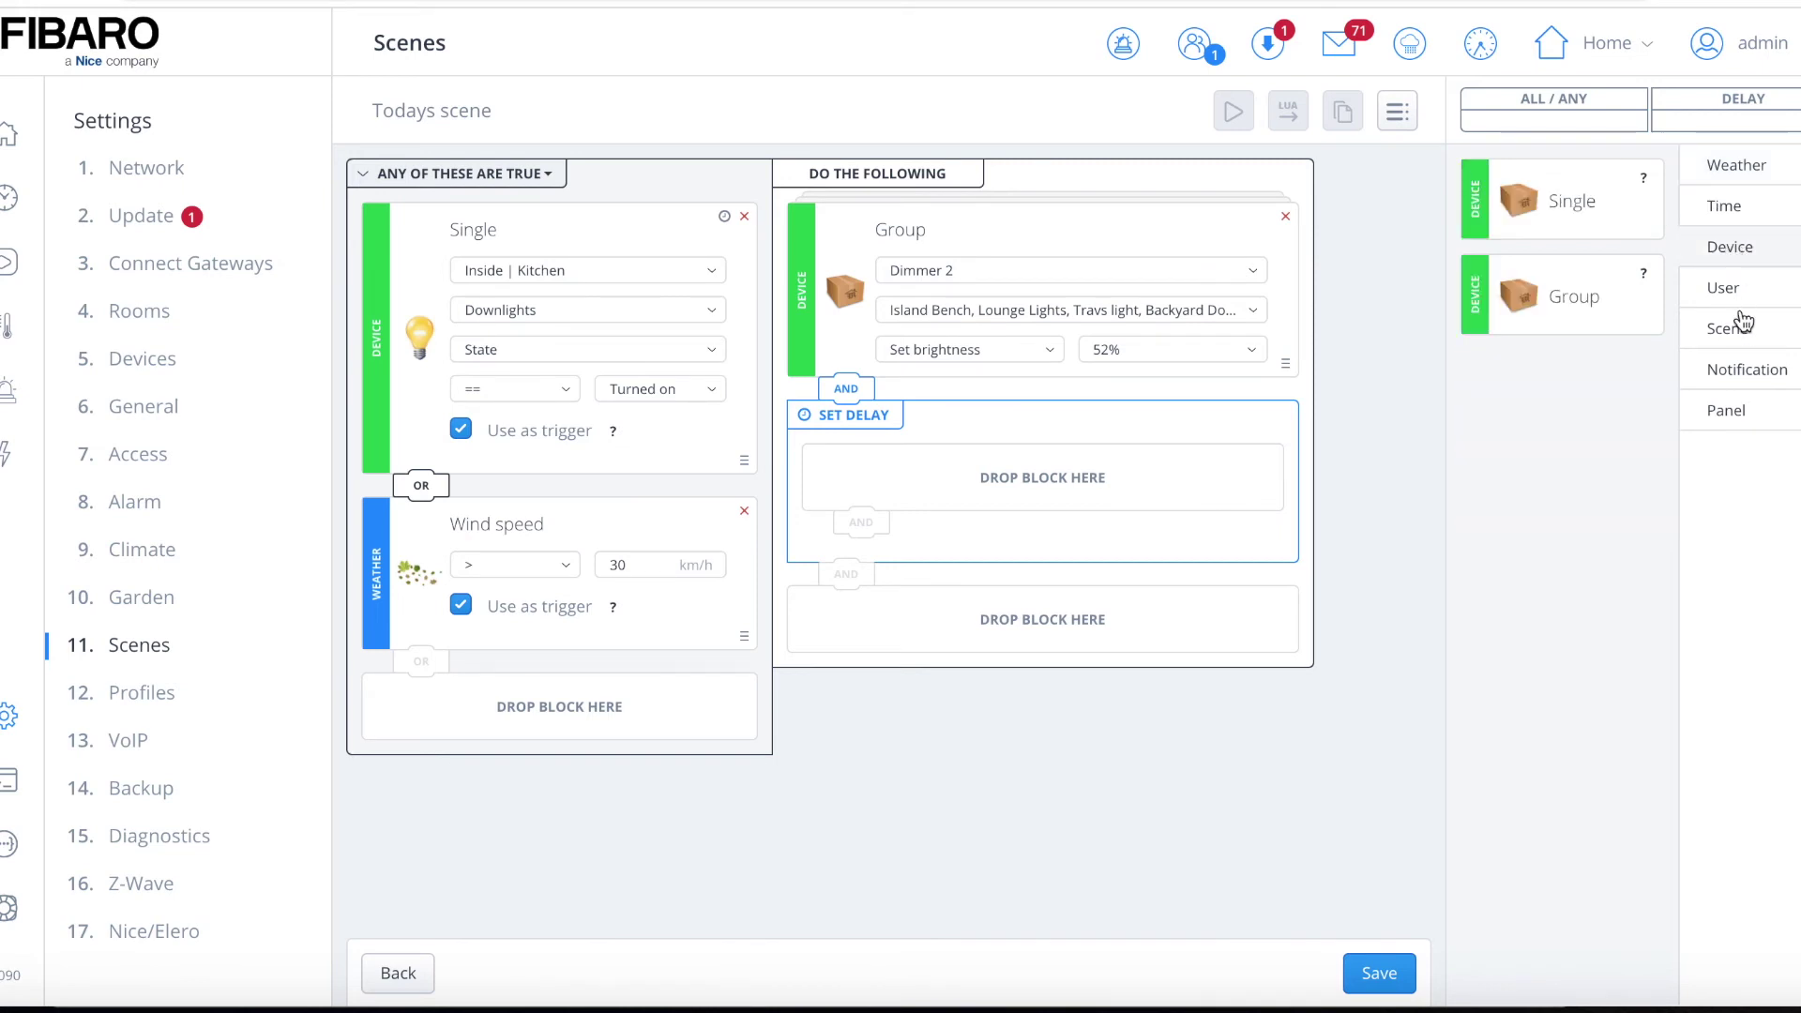
{"action": "left_click", "coordinate": [1741, 377]}
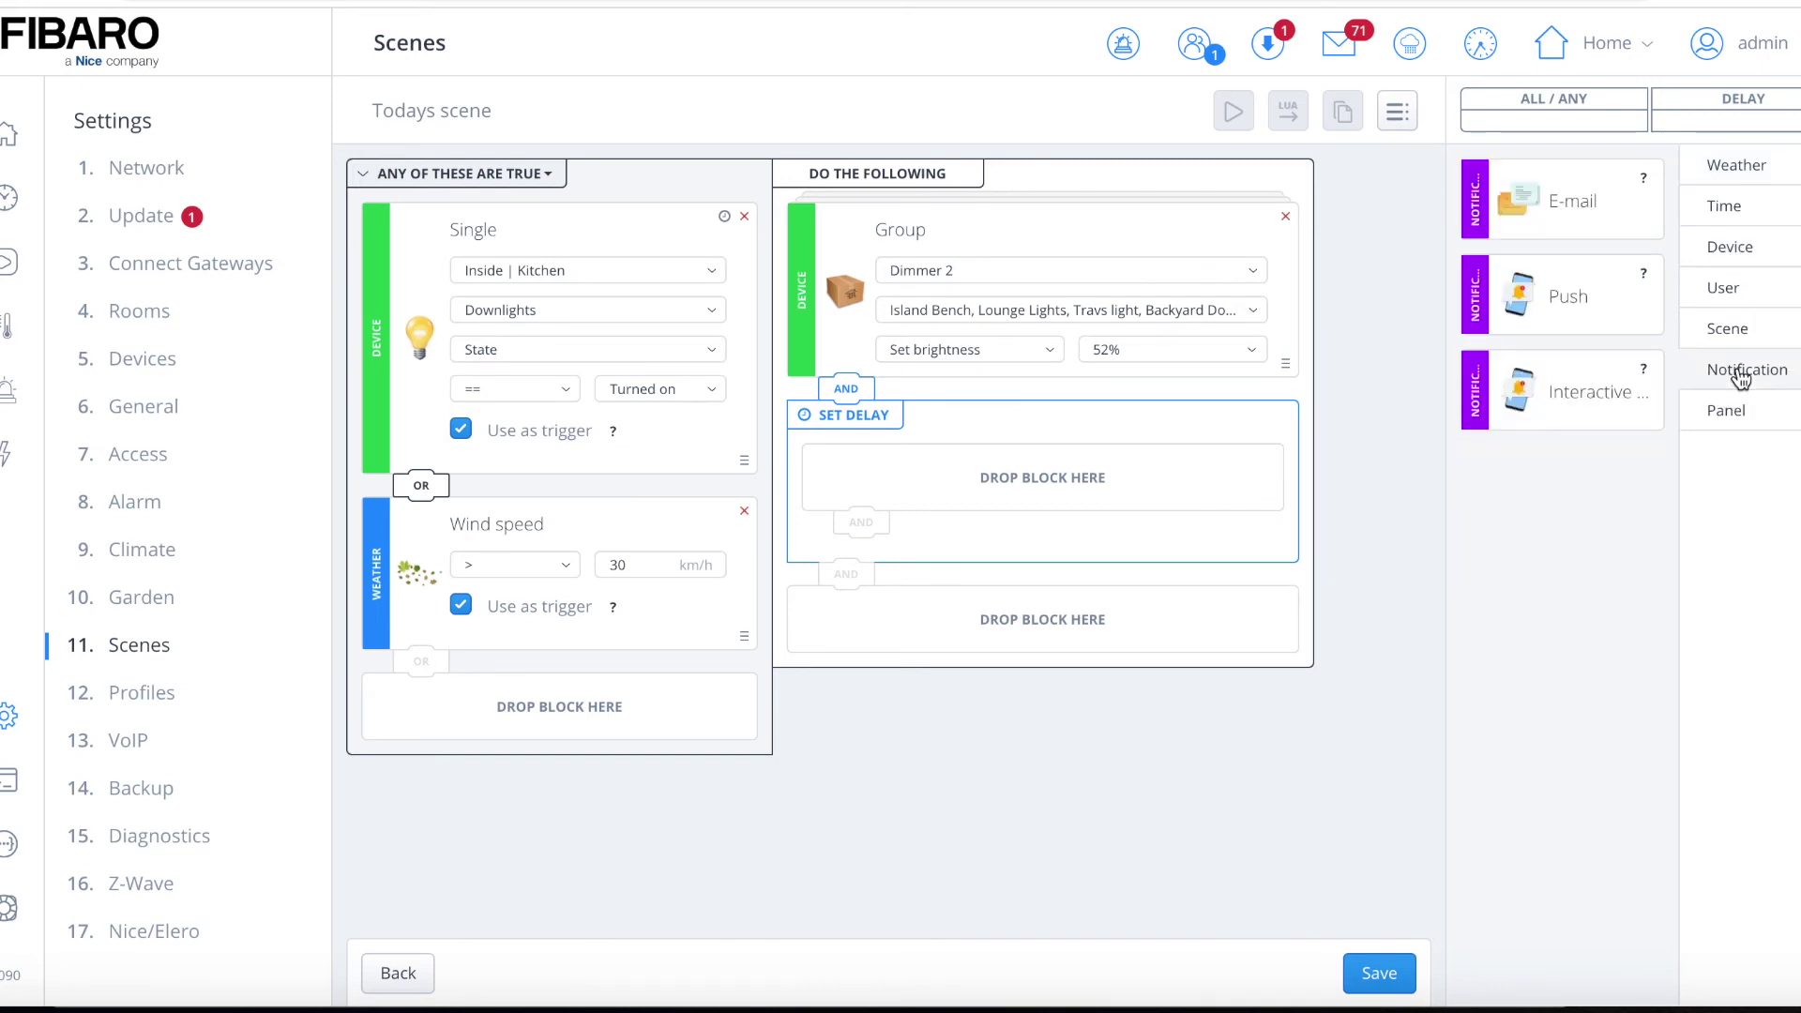
{"action": "left_click", "coordinate": [1560, 298]}
{"action": "left_click_drag", "start_coordinate": [1561, 300], "coordinate": [975, 486]}
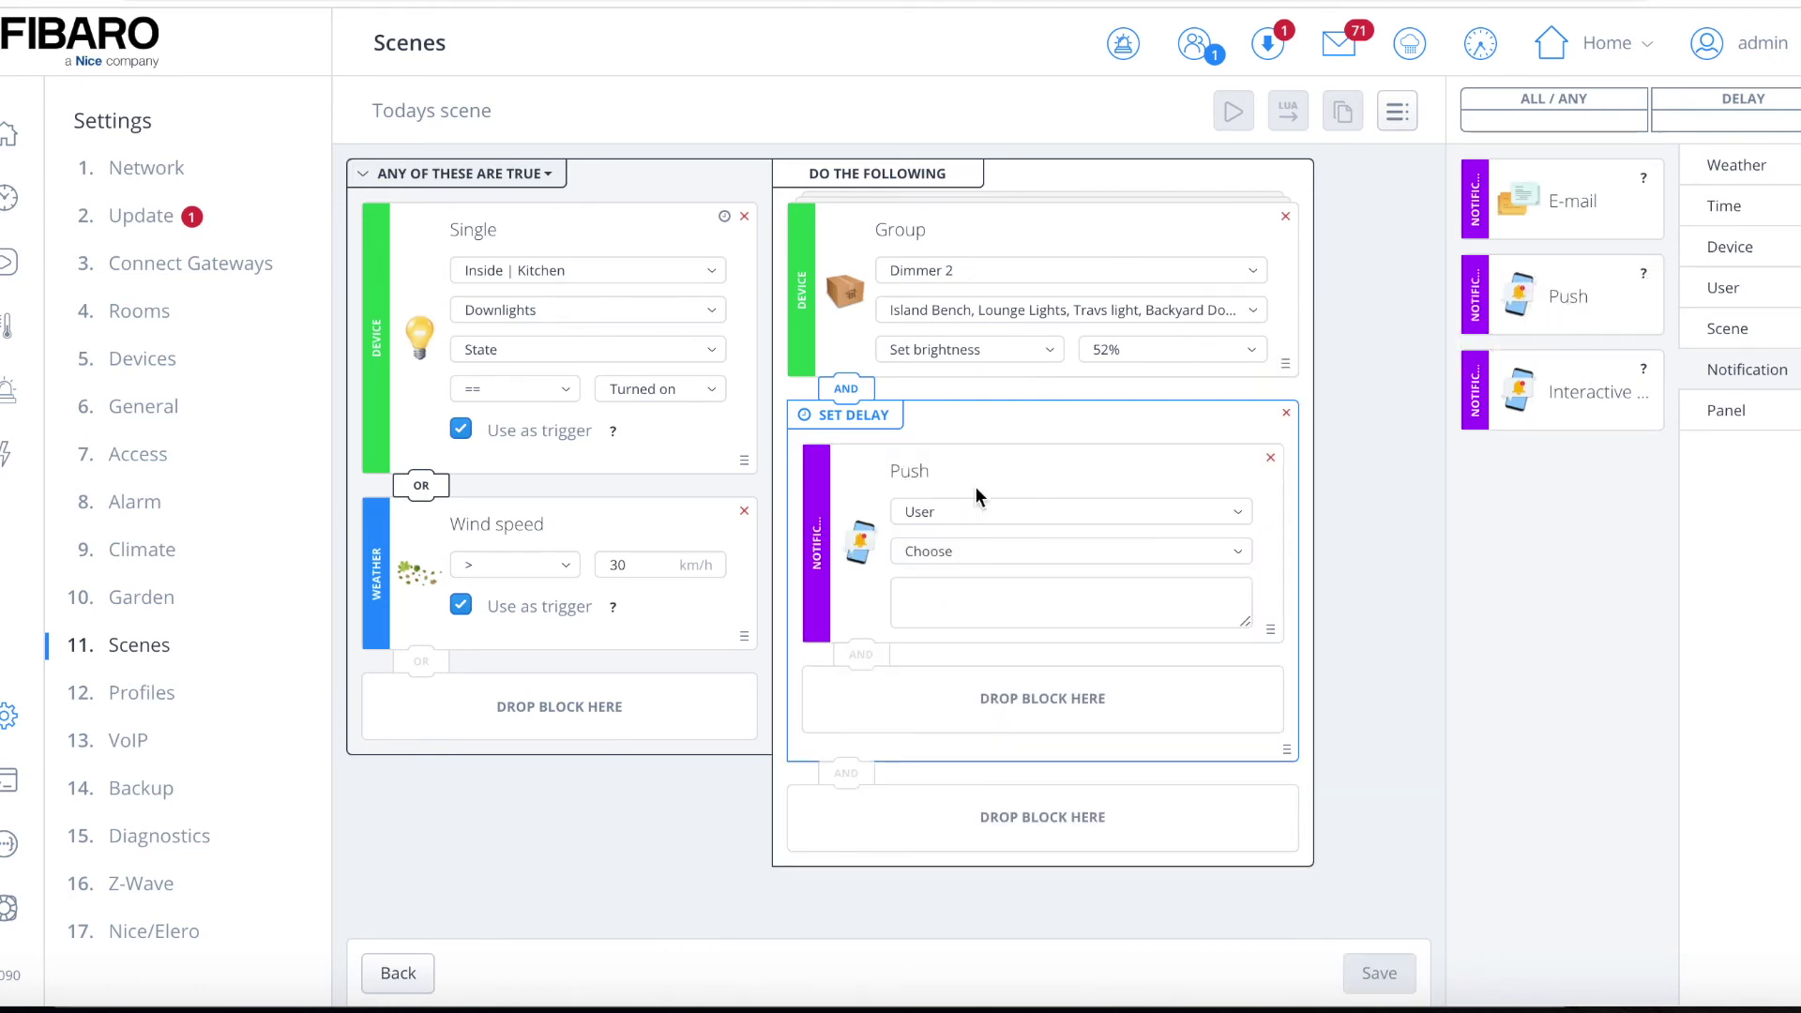
- Address the Push notification to the User admin with the message "wind is up"
{"action": "left_click", "coordinate": [1236, 512]}
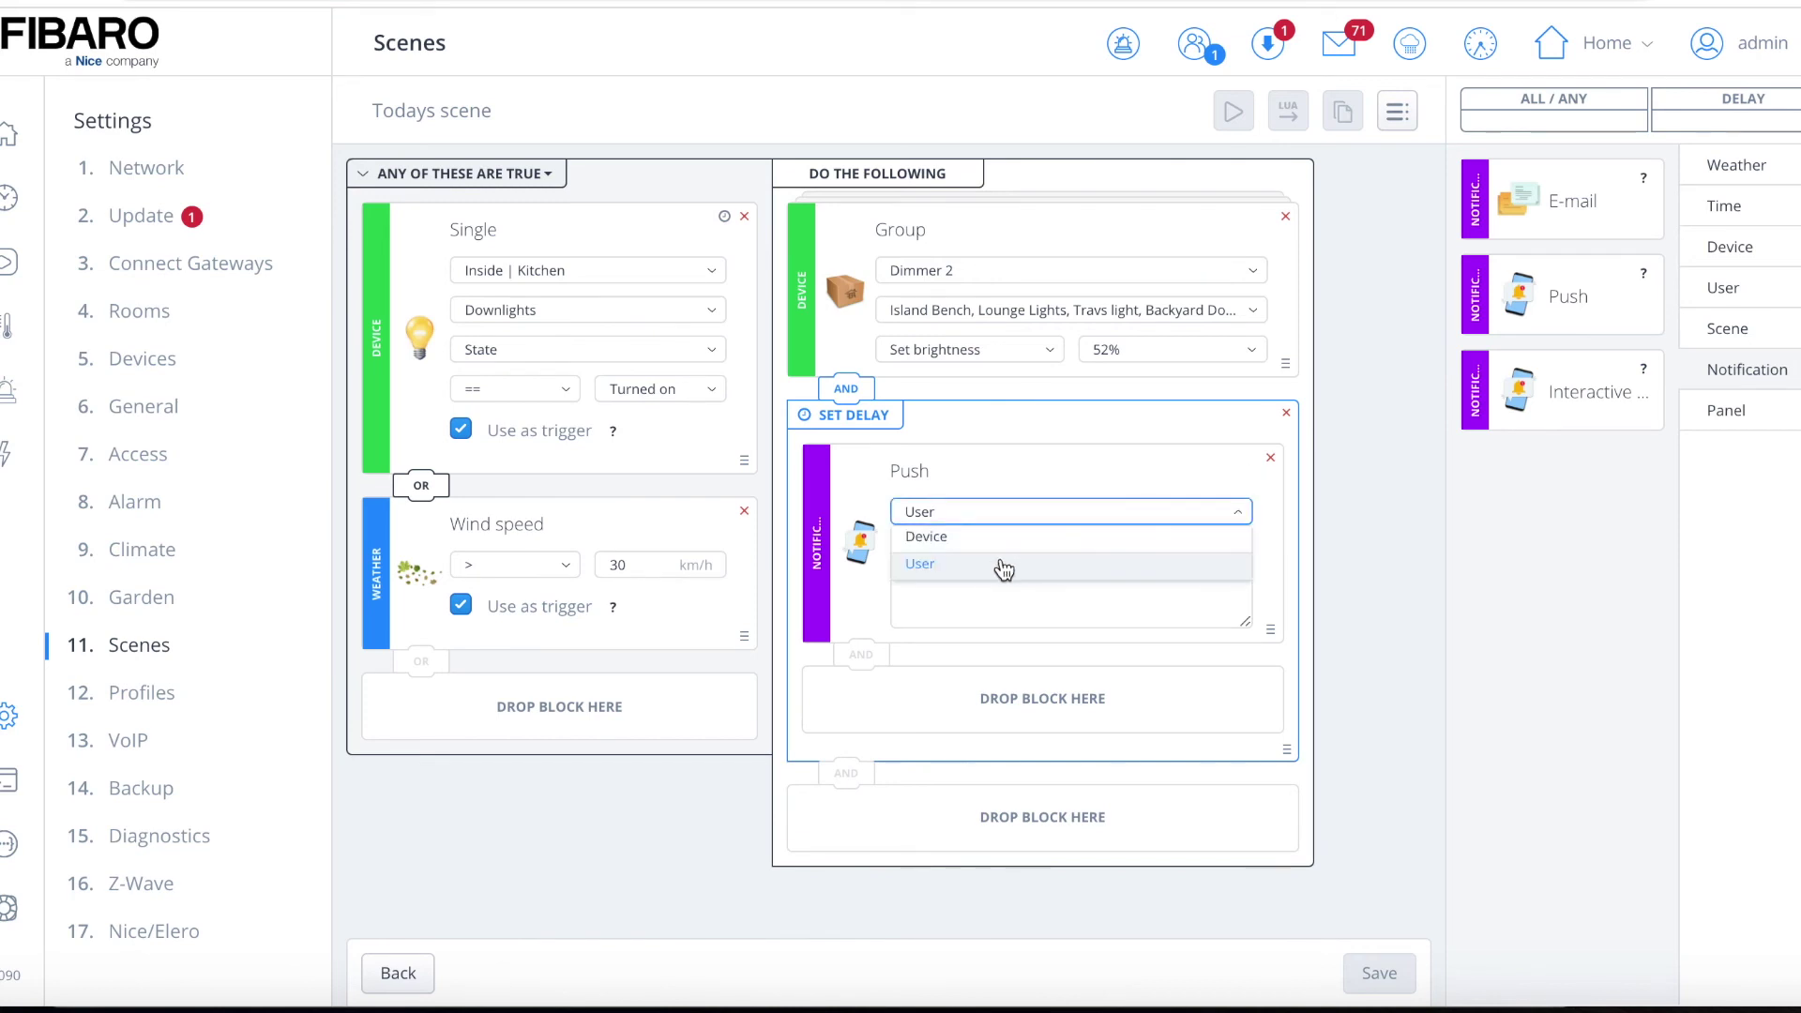
{"action": "left_click", "coordinate": [976, 565]}
{"action": "left_click", "coordinate": [1240, 557]}
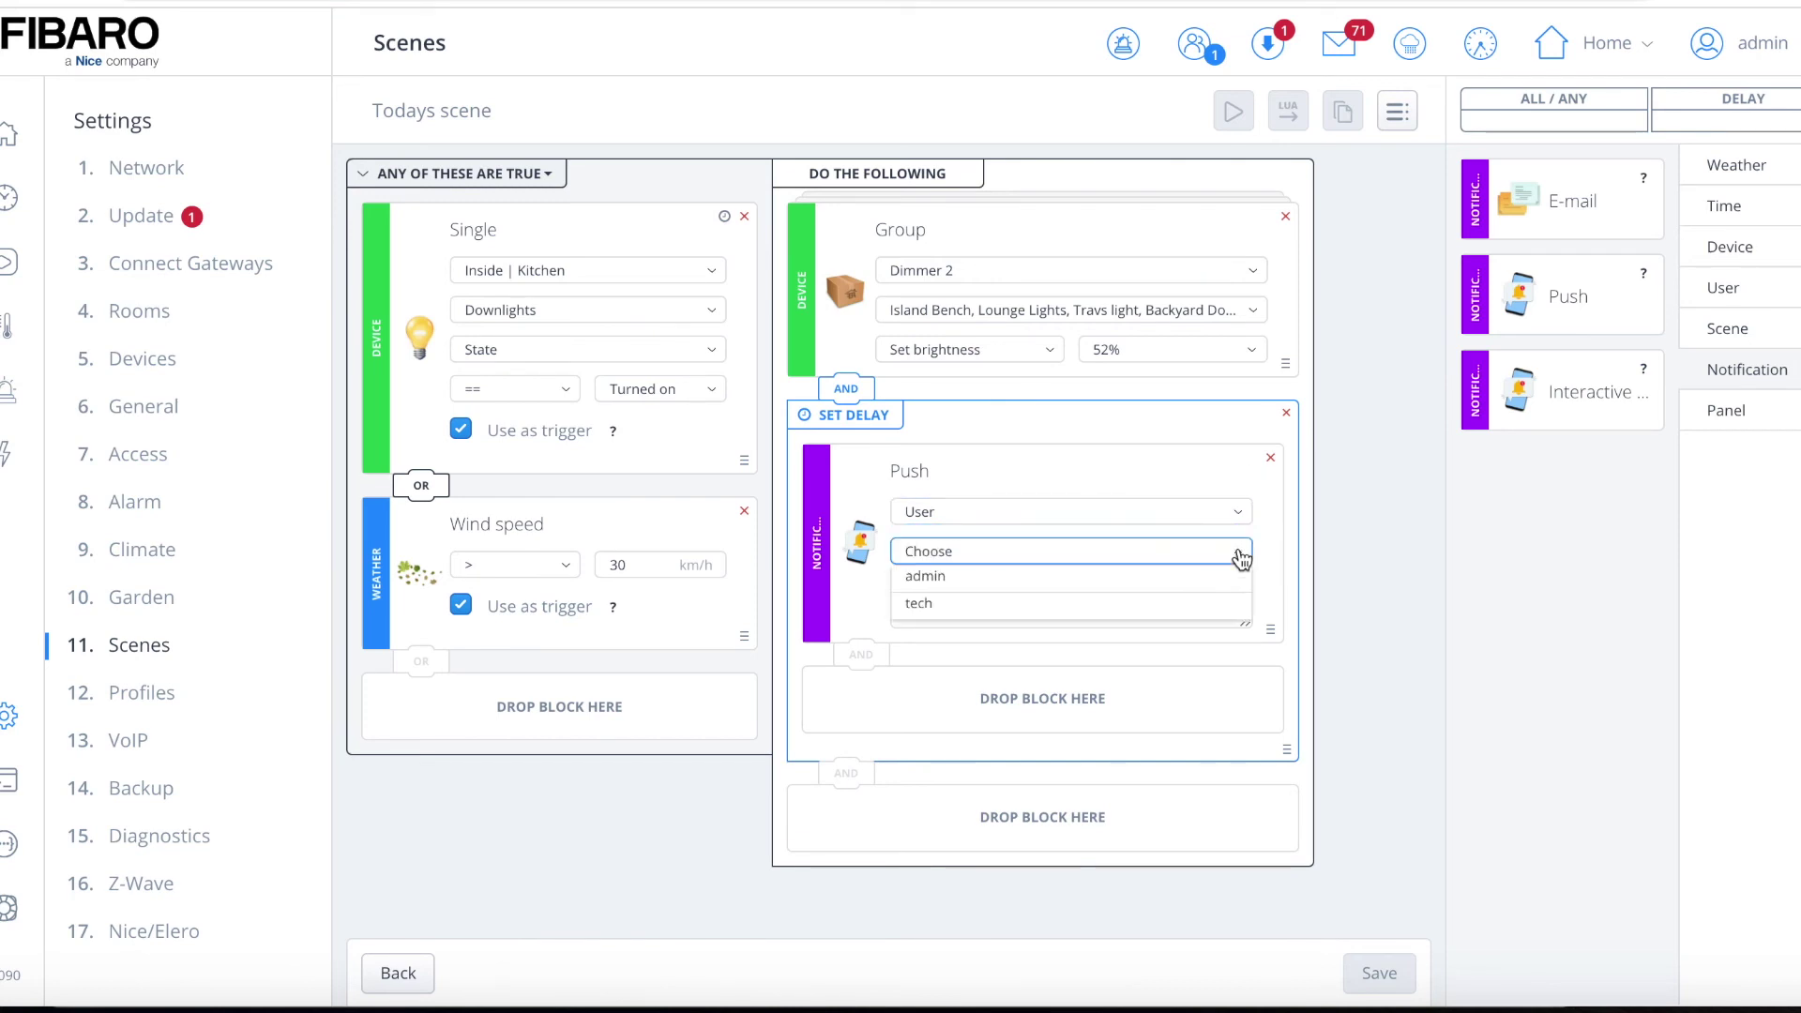
{"action": "left_click", "coordinate": [947, 578]}
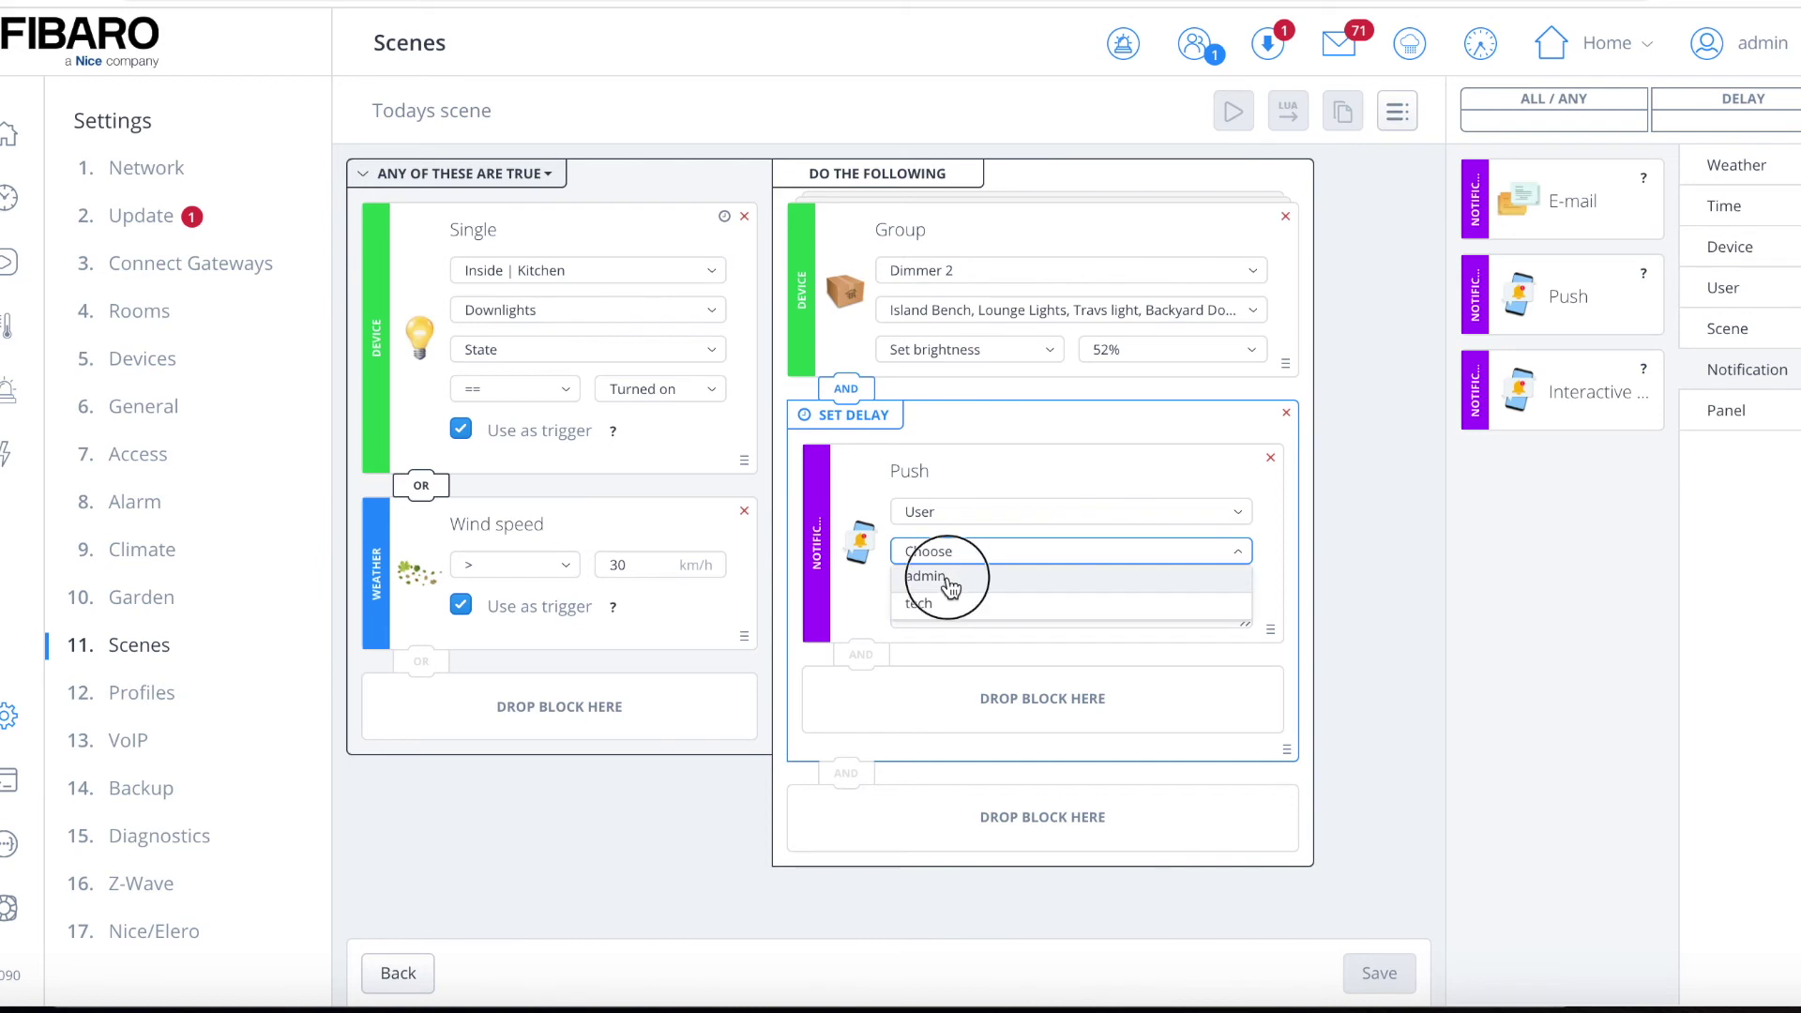
{"action": "left_click", "coordinate": [937, 587]}
{"action": "left_click", "coordinate": [924, 579]}
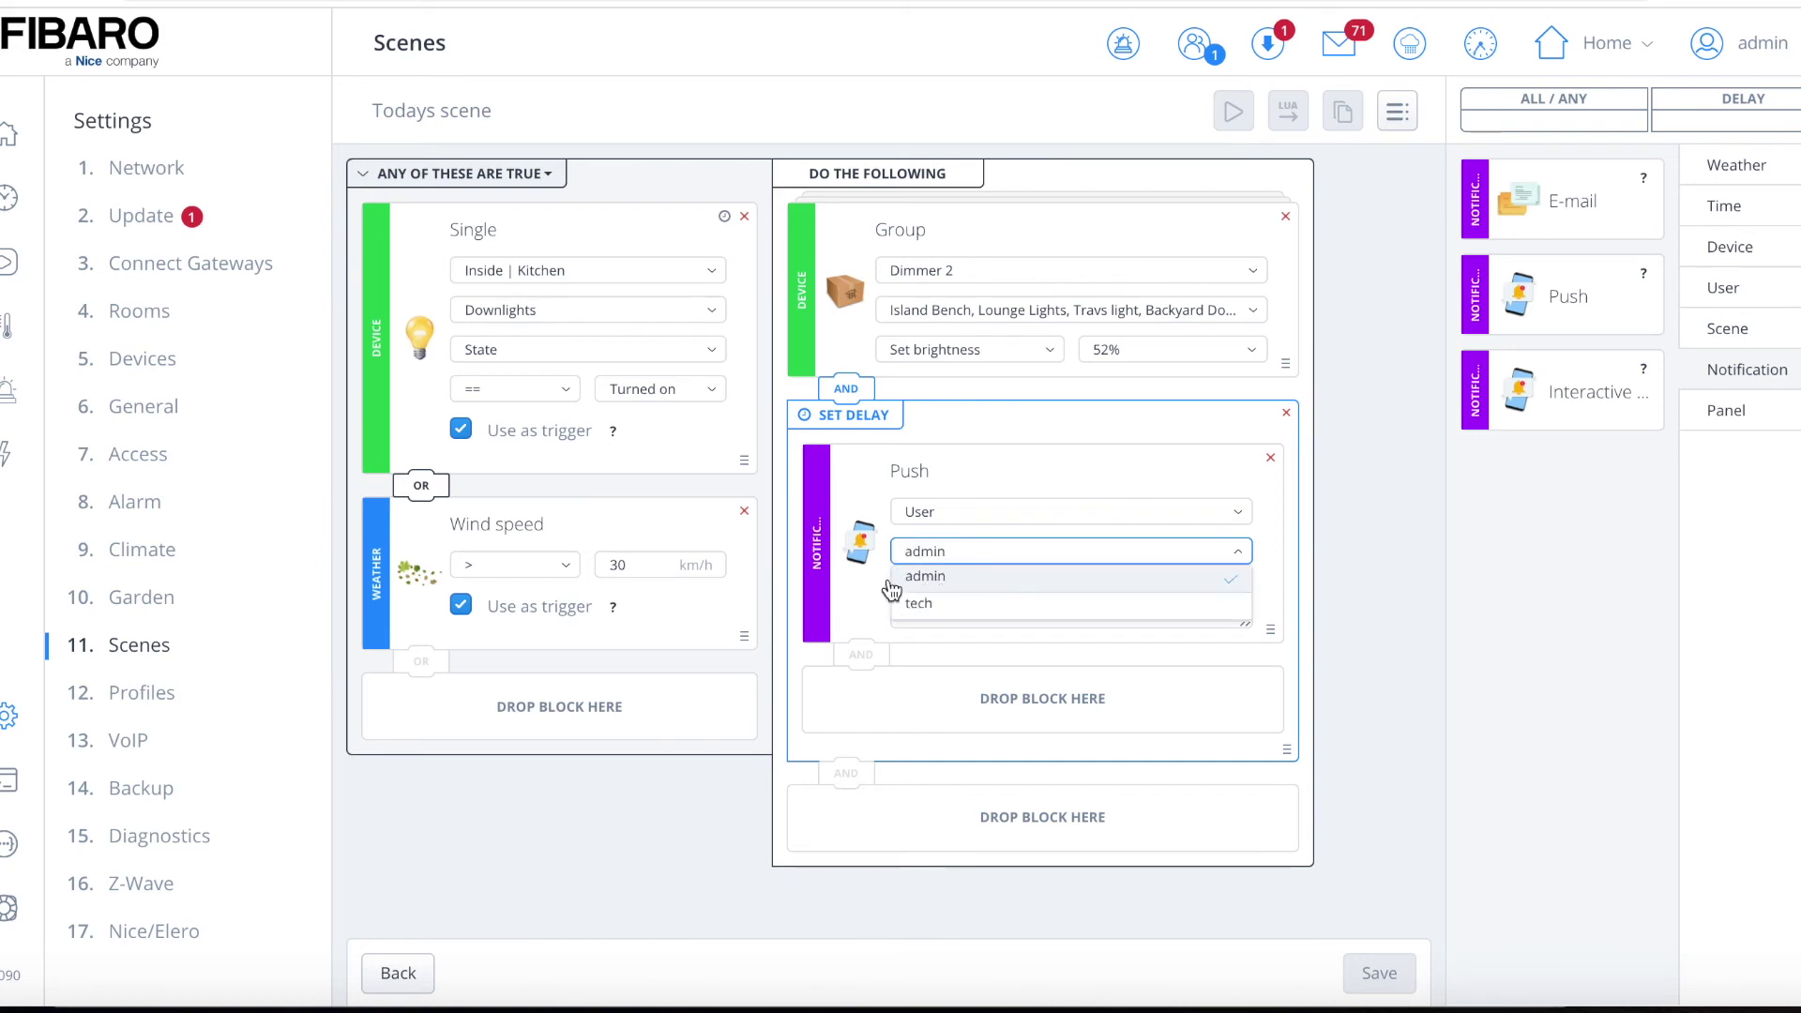
{"action": "left_click", "coordinate": [971, 597]}
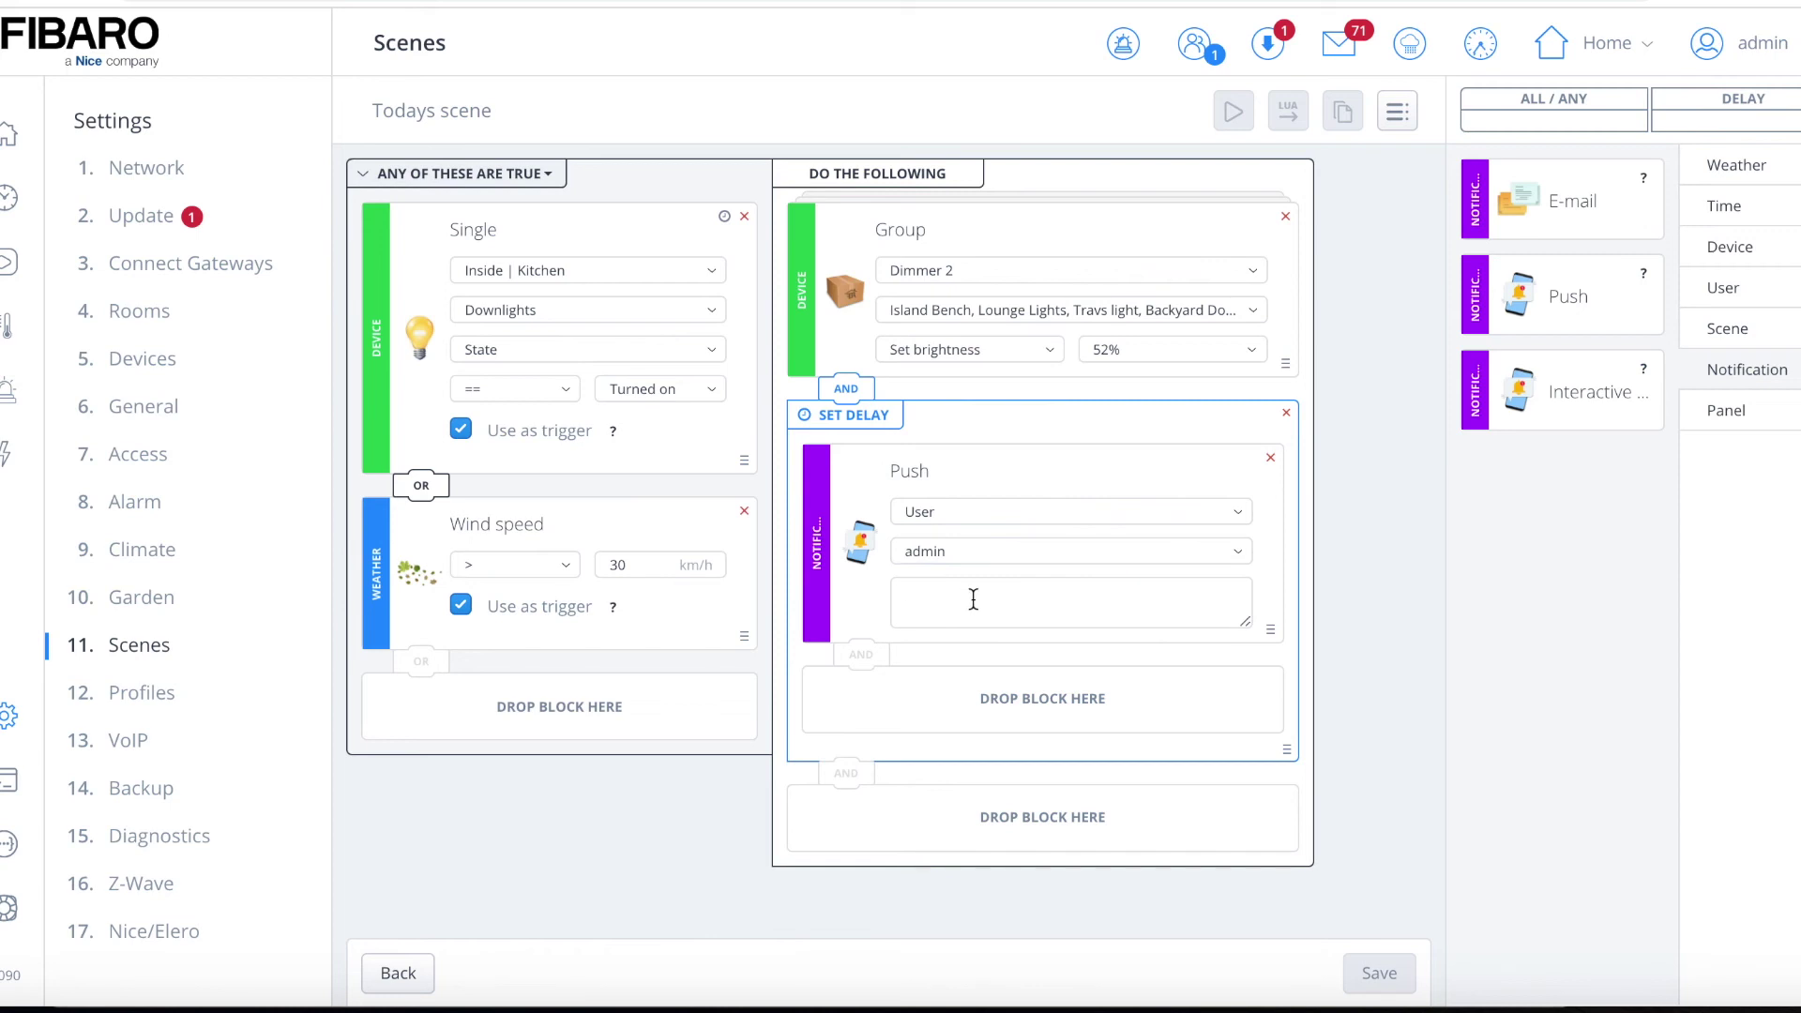
{"action": "type", "text": "wind is u"}
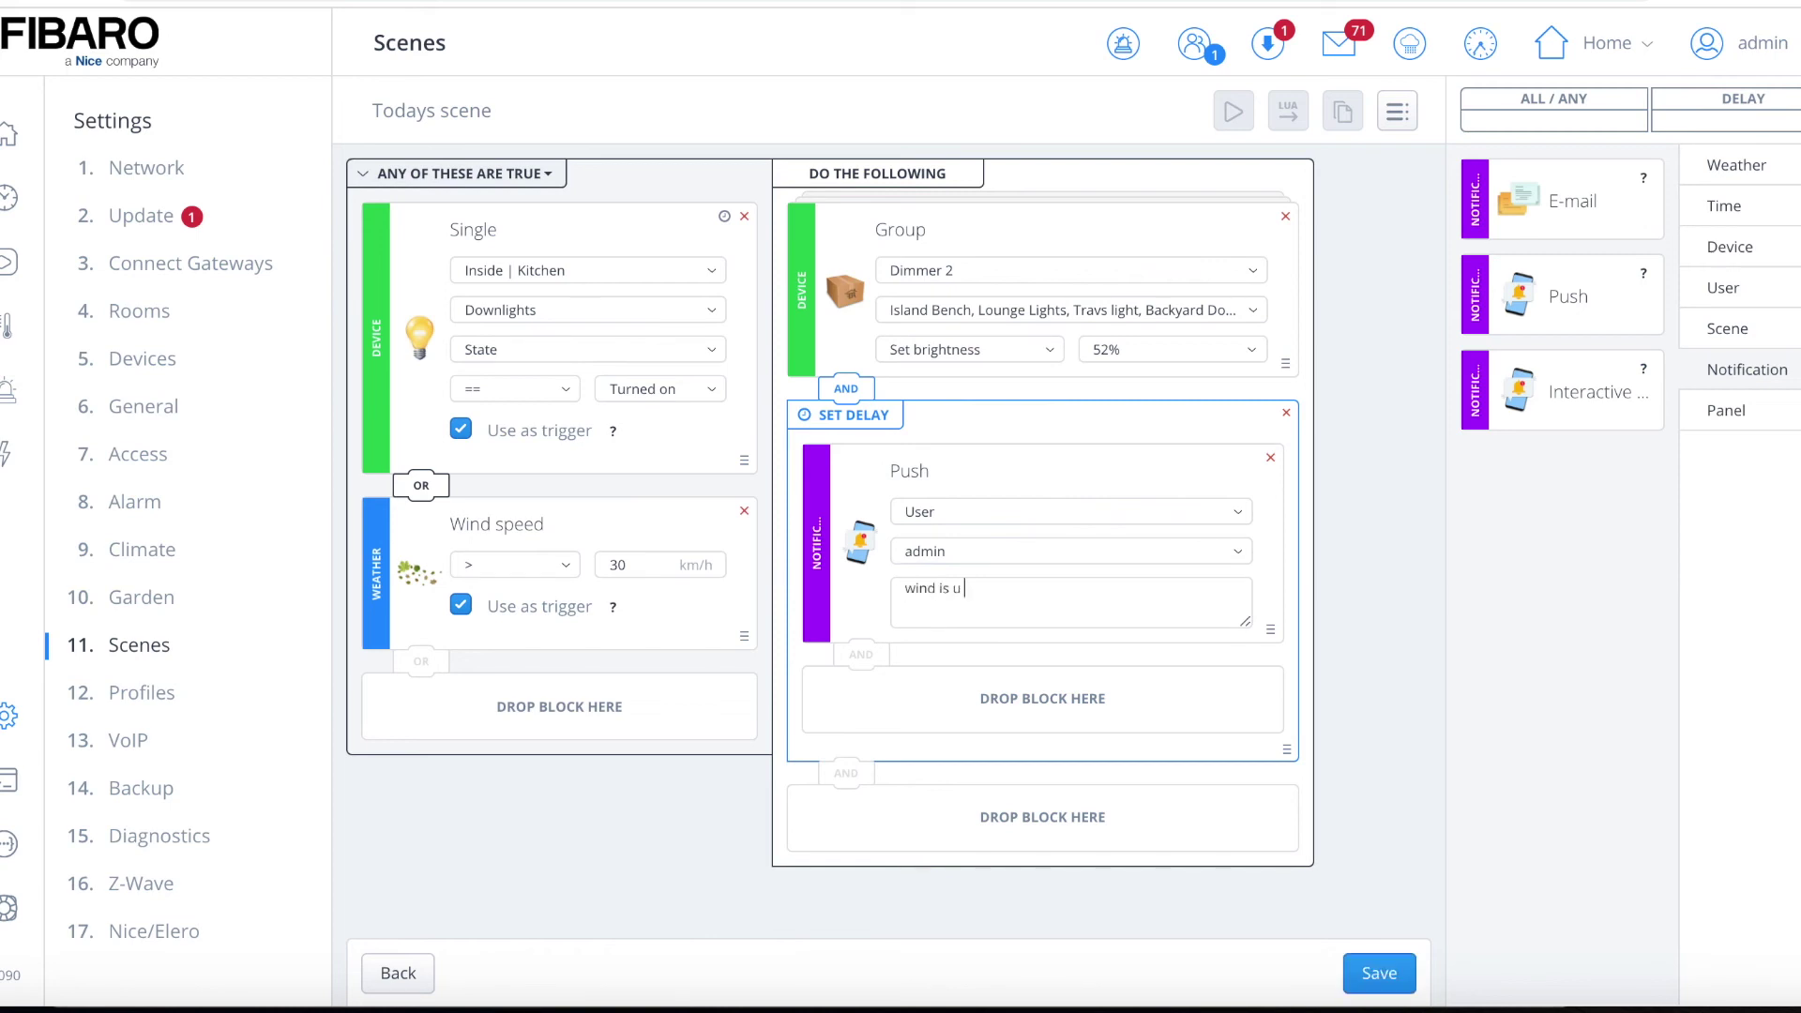
{"action": "type", "text": "p"}
- Set the delay around the Push notification to 5 minutes and save the scene
{"action": "left_click", "coordinate": [869, 425]}
{"action": "left_click", "coordinate": [862, 525]}
{"action": "type", "text": "5"}
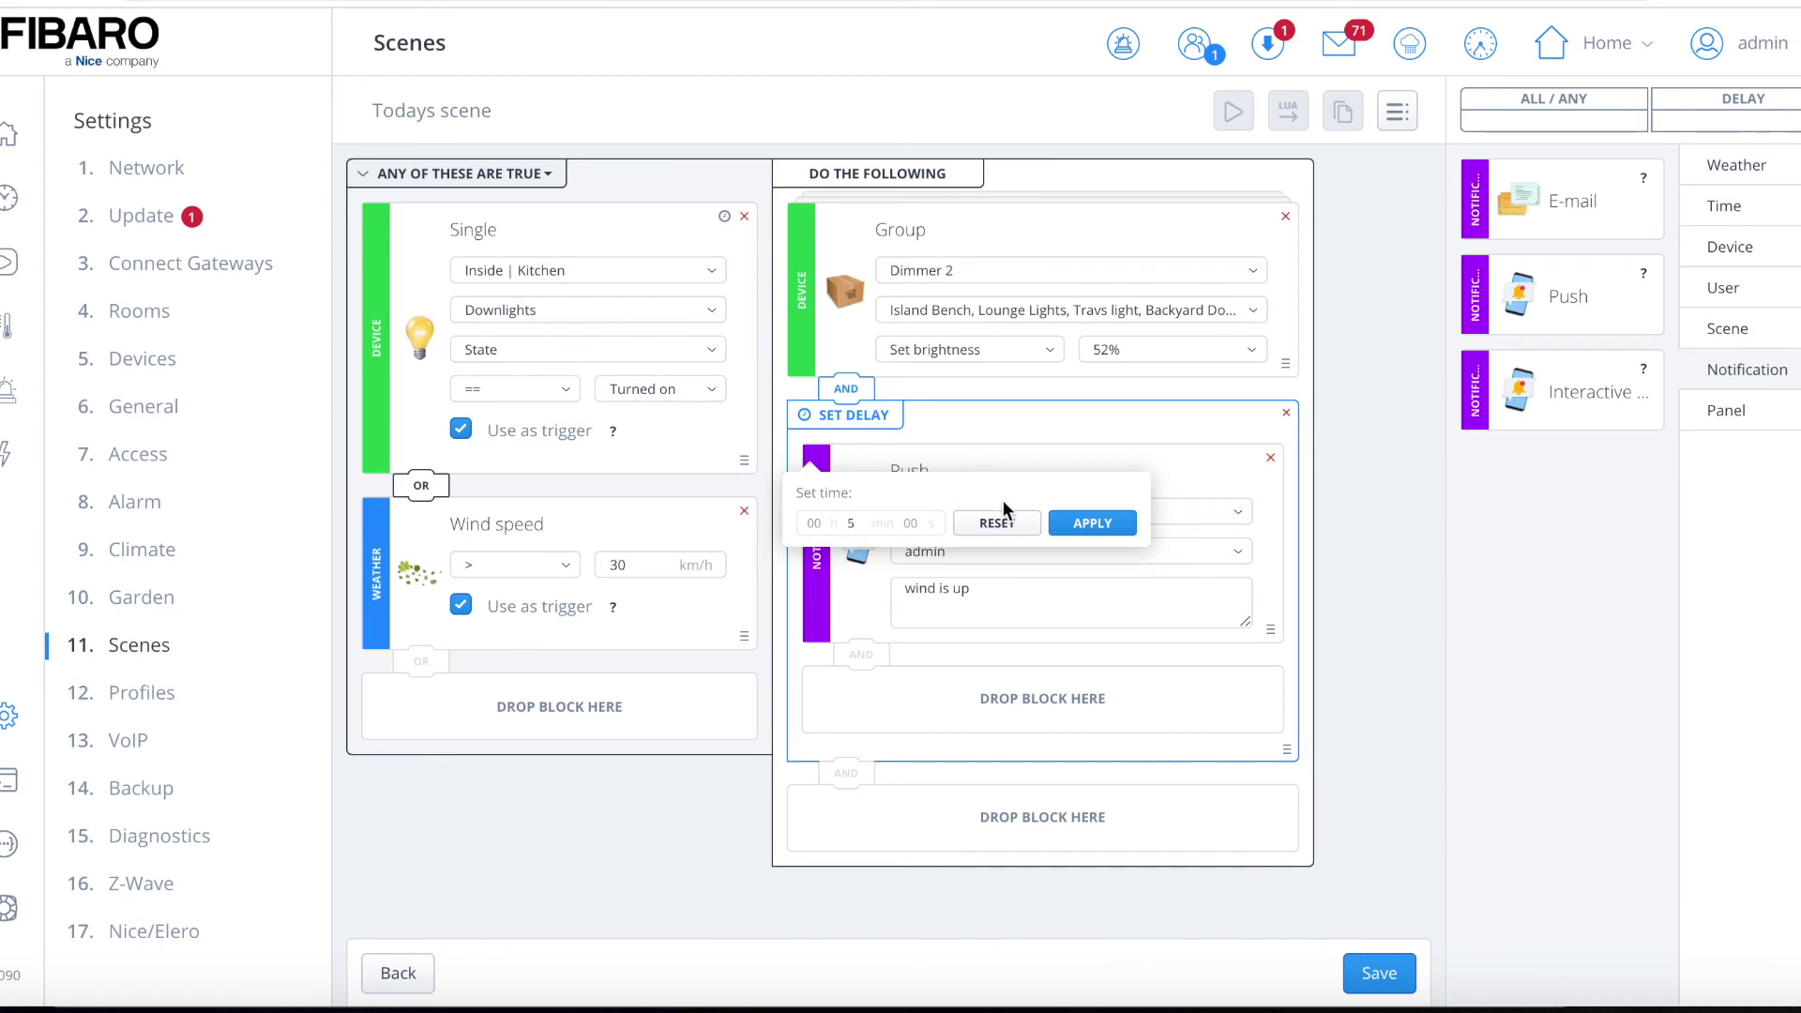
{"action": "left_click", "coordinate": [1092, 526]}
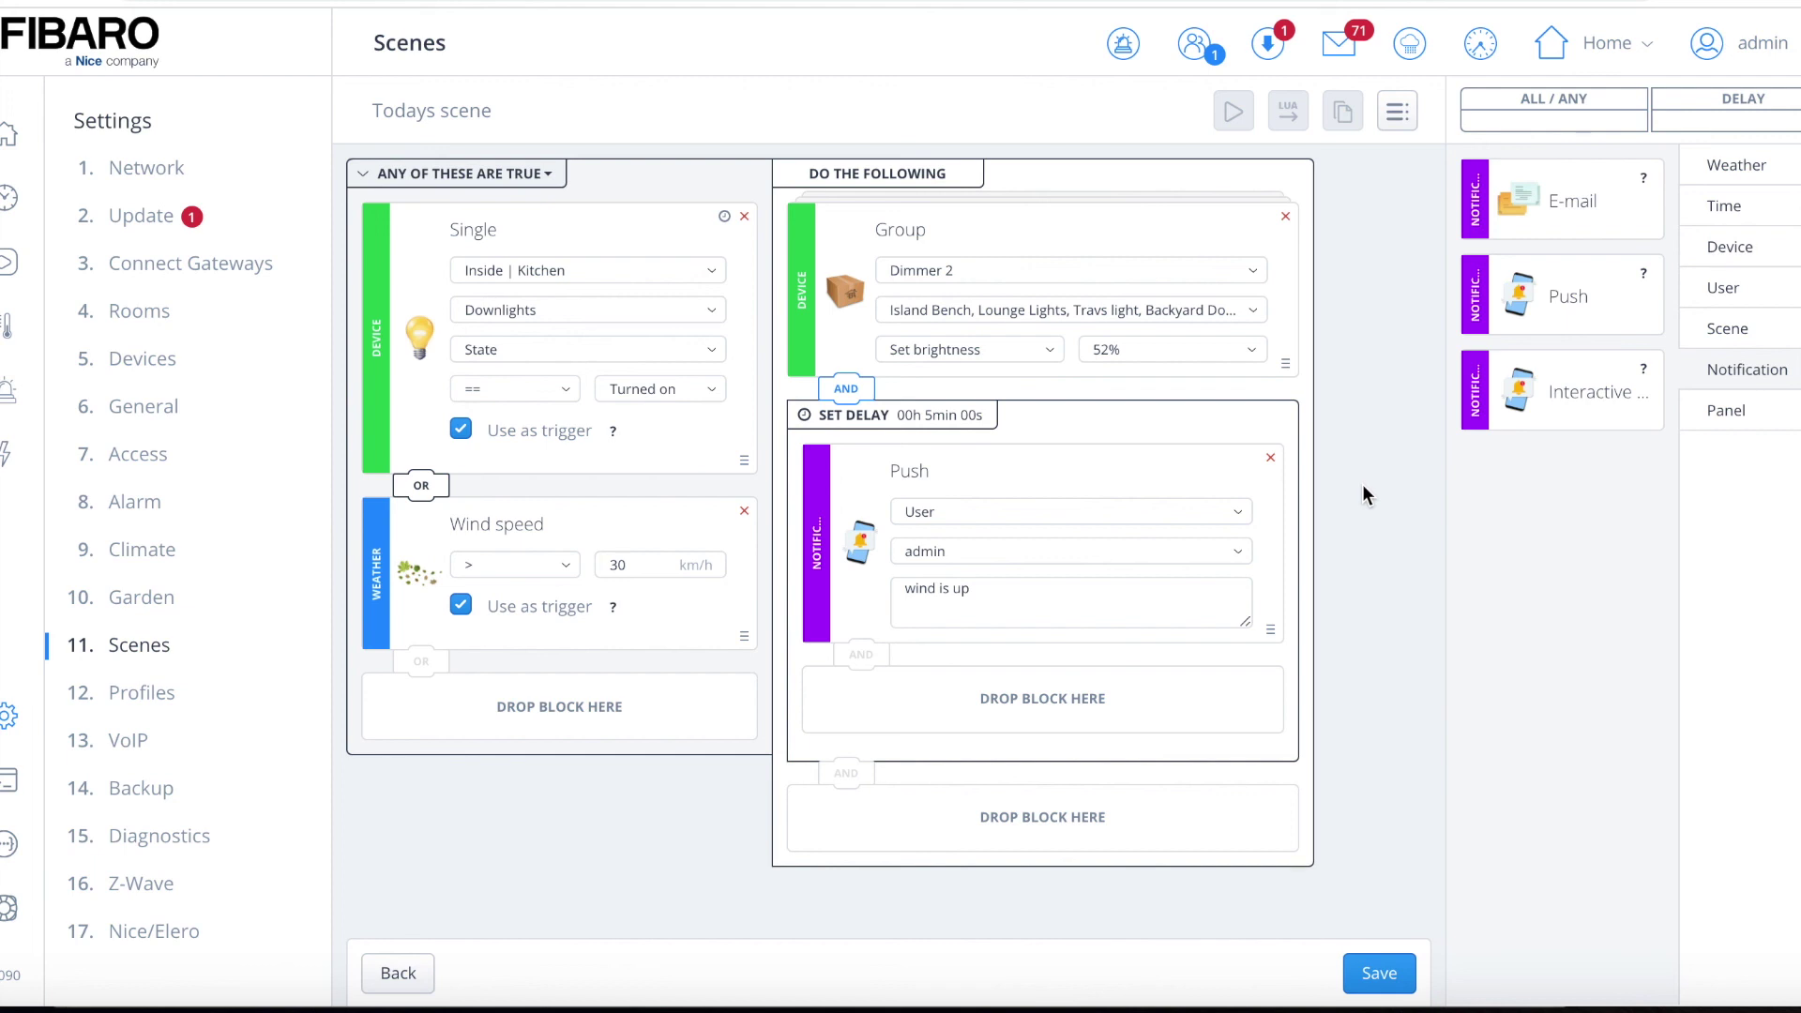
{"action": "left_click", "coordinate": [1379, 976]}
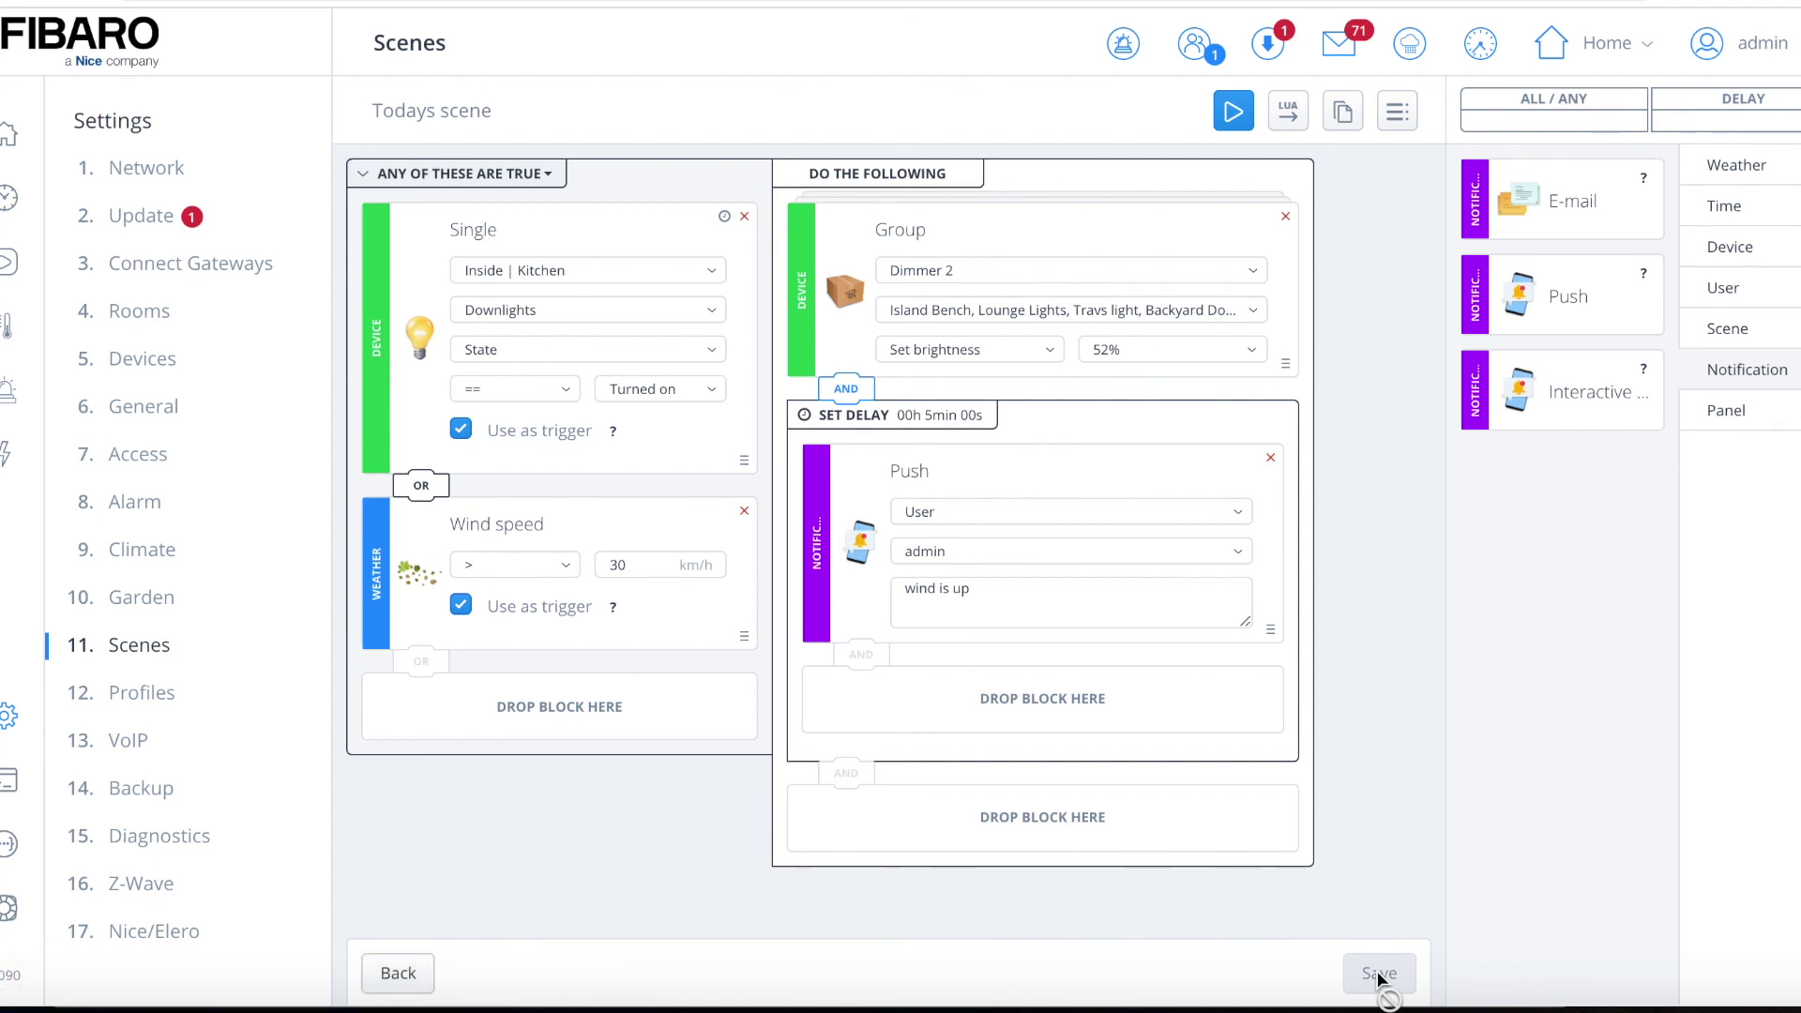
- In the scenes list, toggle the activation of Todays scene off and on again, and reopen it for editing
{"action": "left_click", "coordinate": [142, 656]}
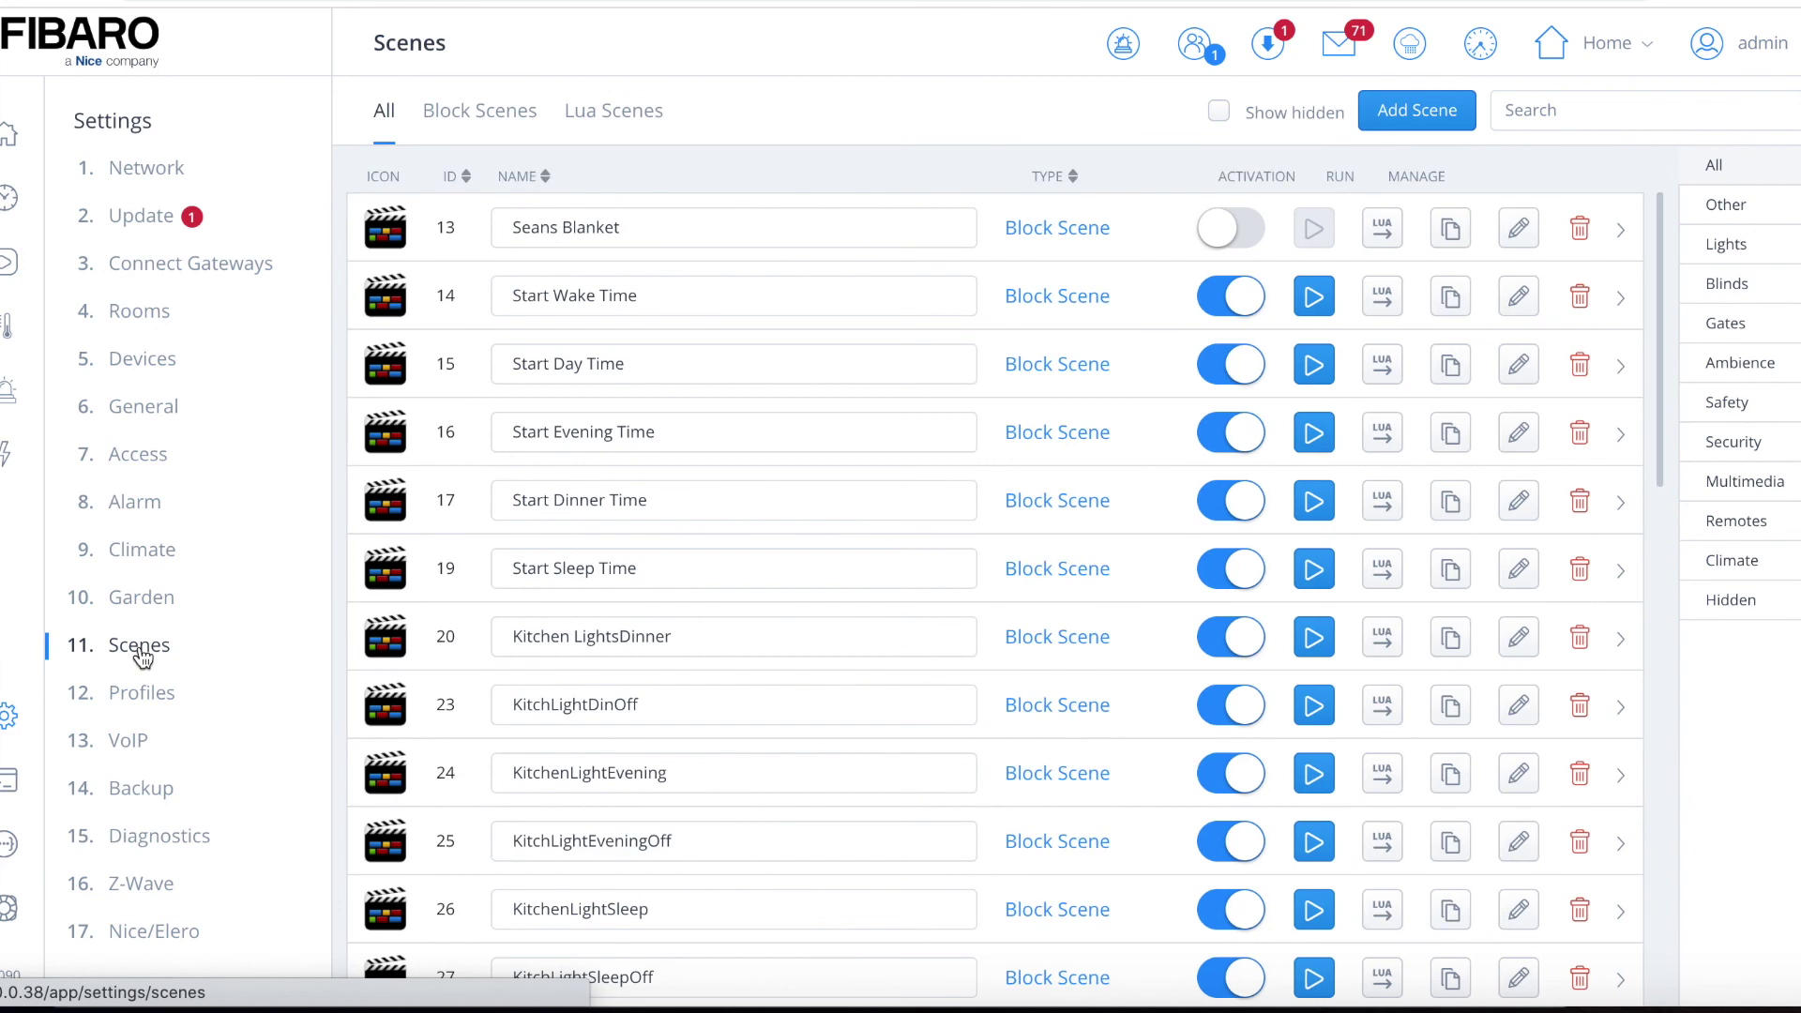
{"action": "scroll", "coordinate": [923, 831], "scroll_direction": "down", "scroll_amount": 10}
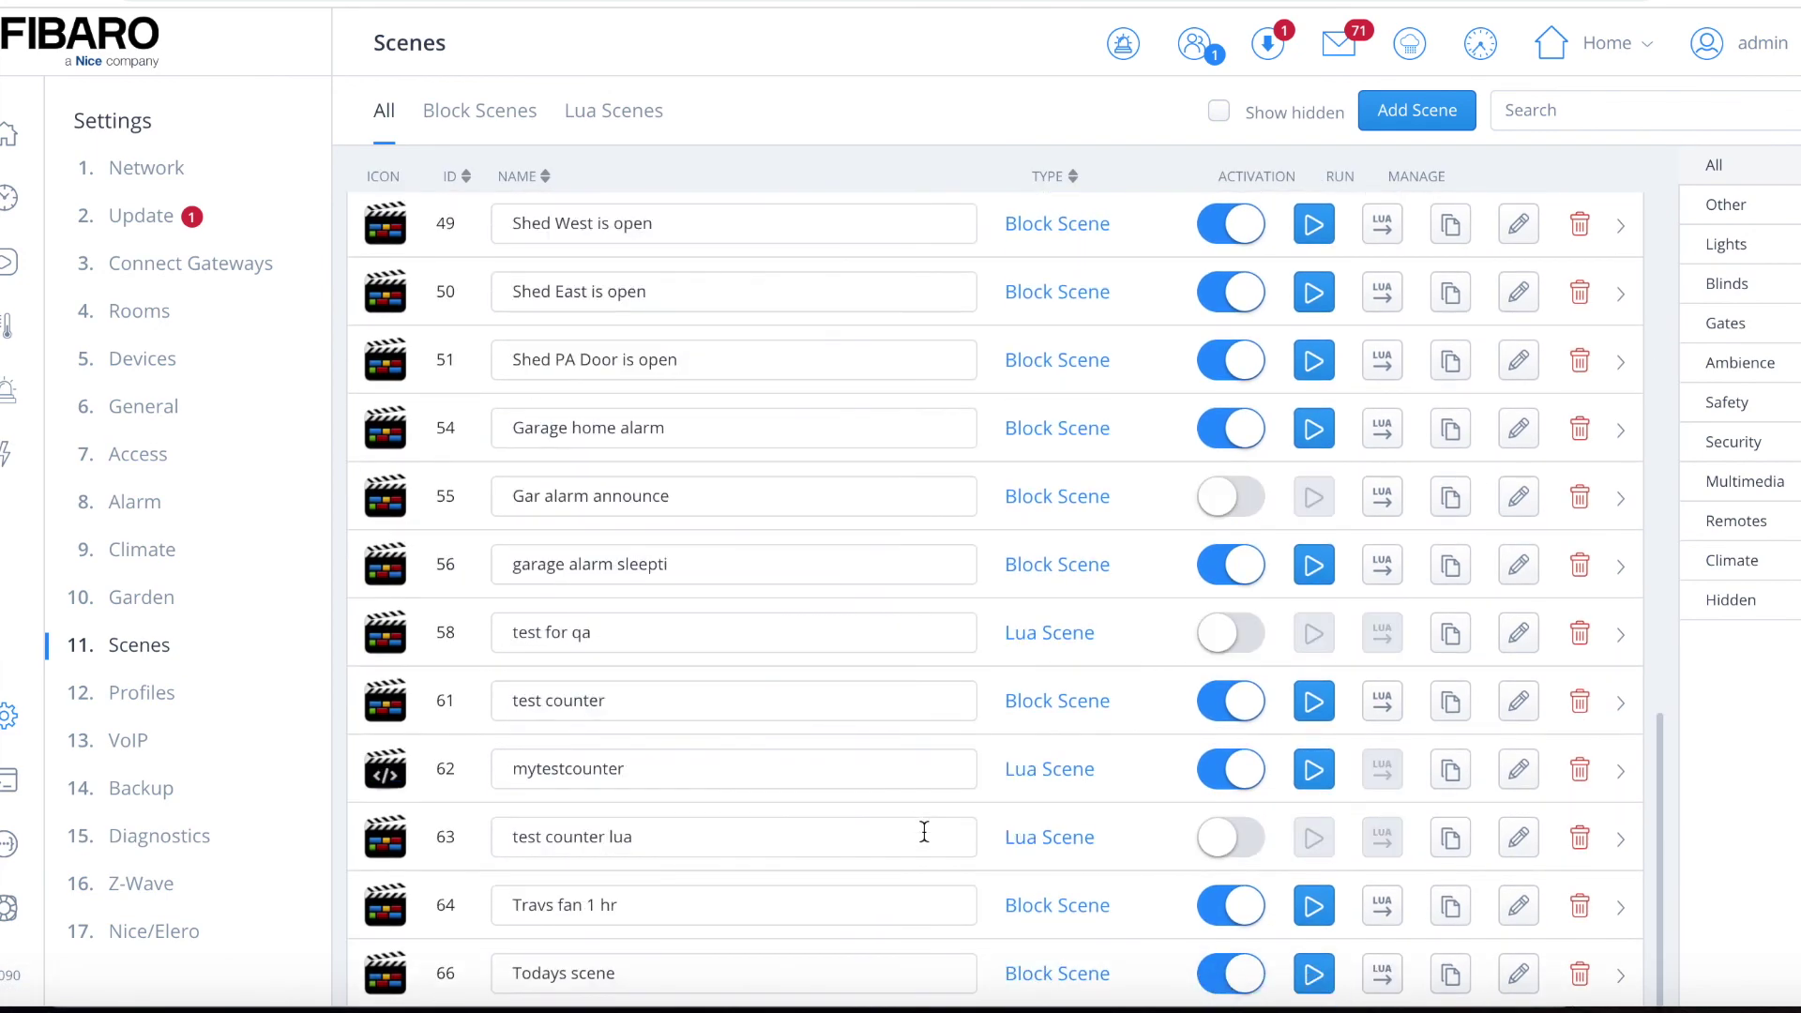
{"action": "left_click", "coordinate": [1216, 978]}
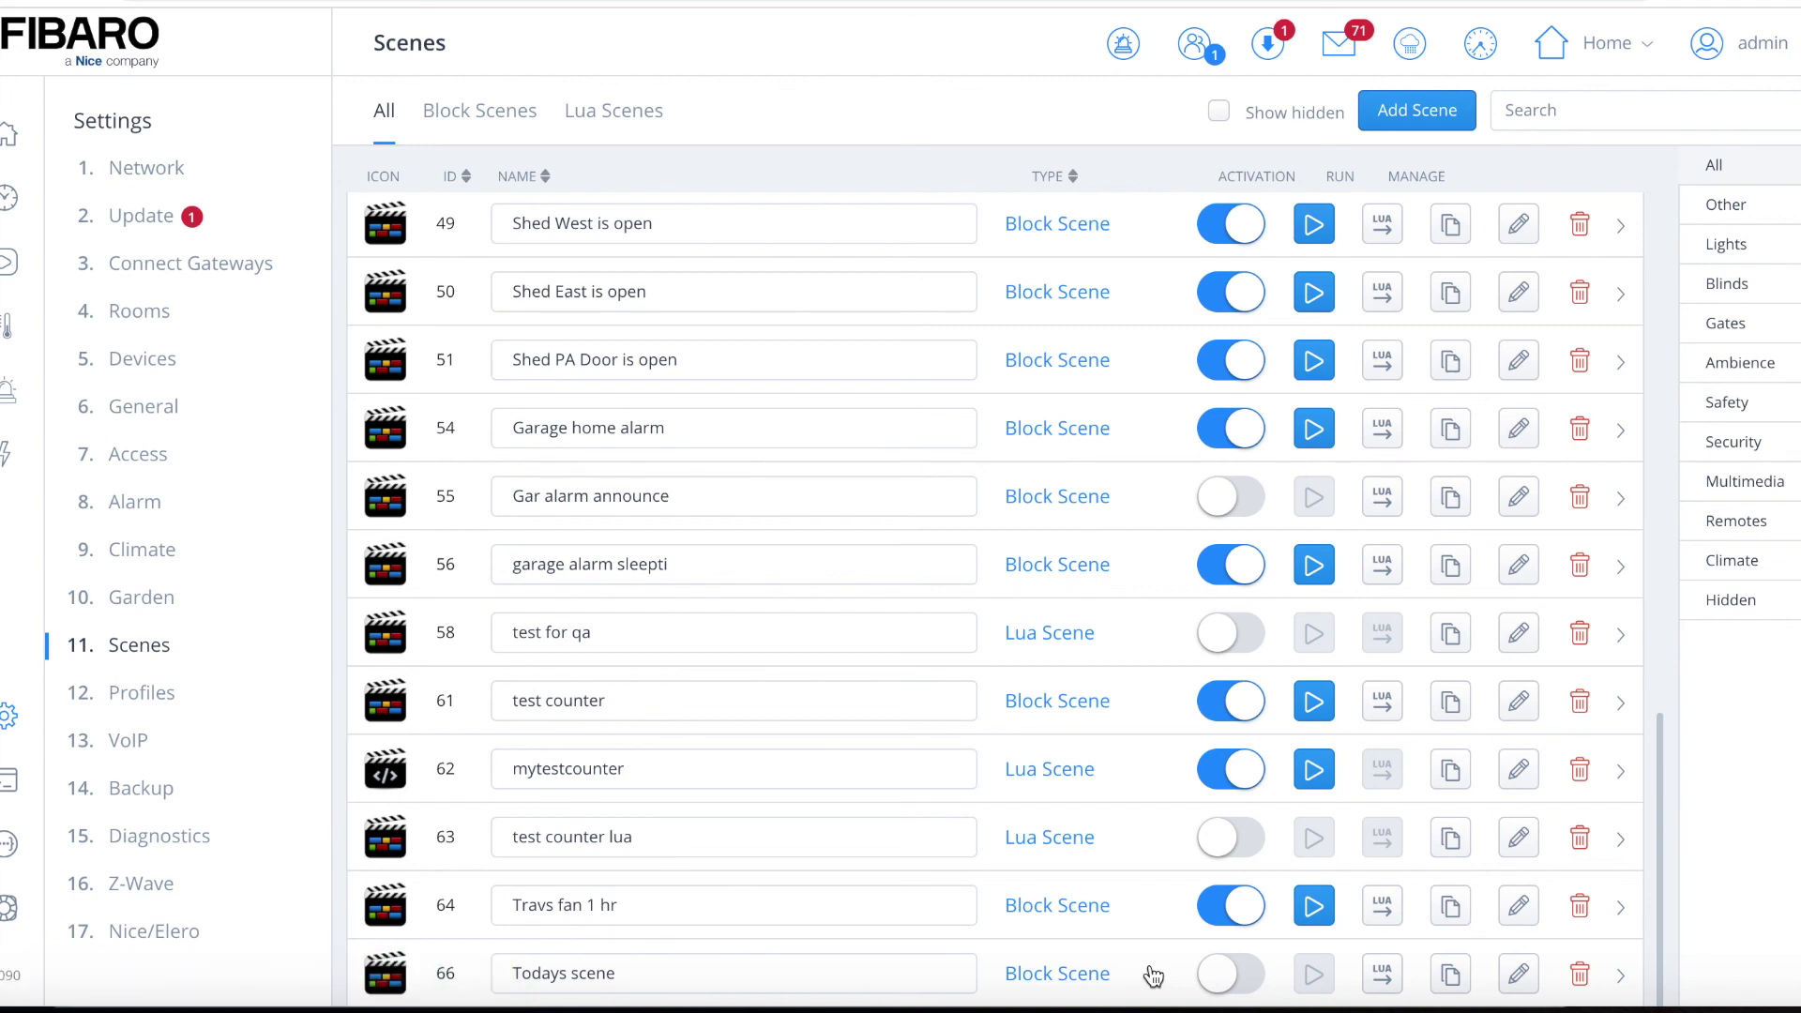
{"action": "left_click", "coordinate": [1238, 975]}
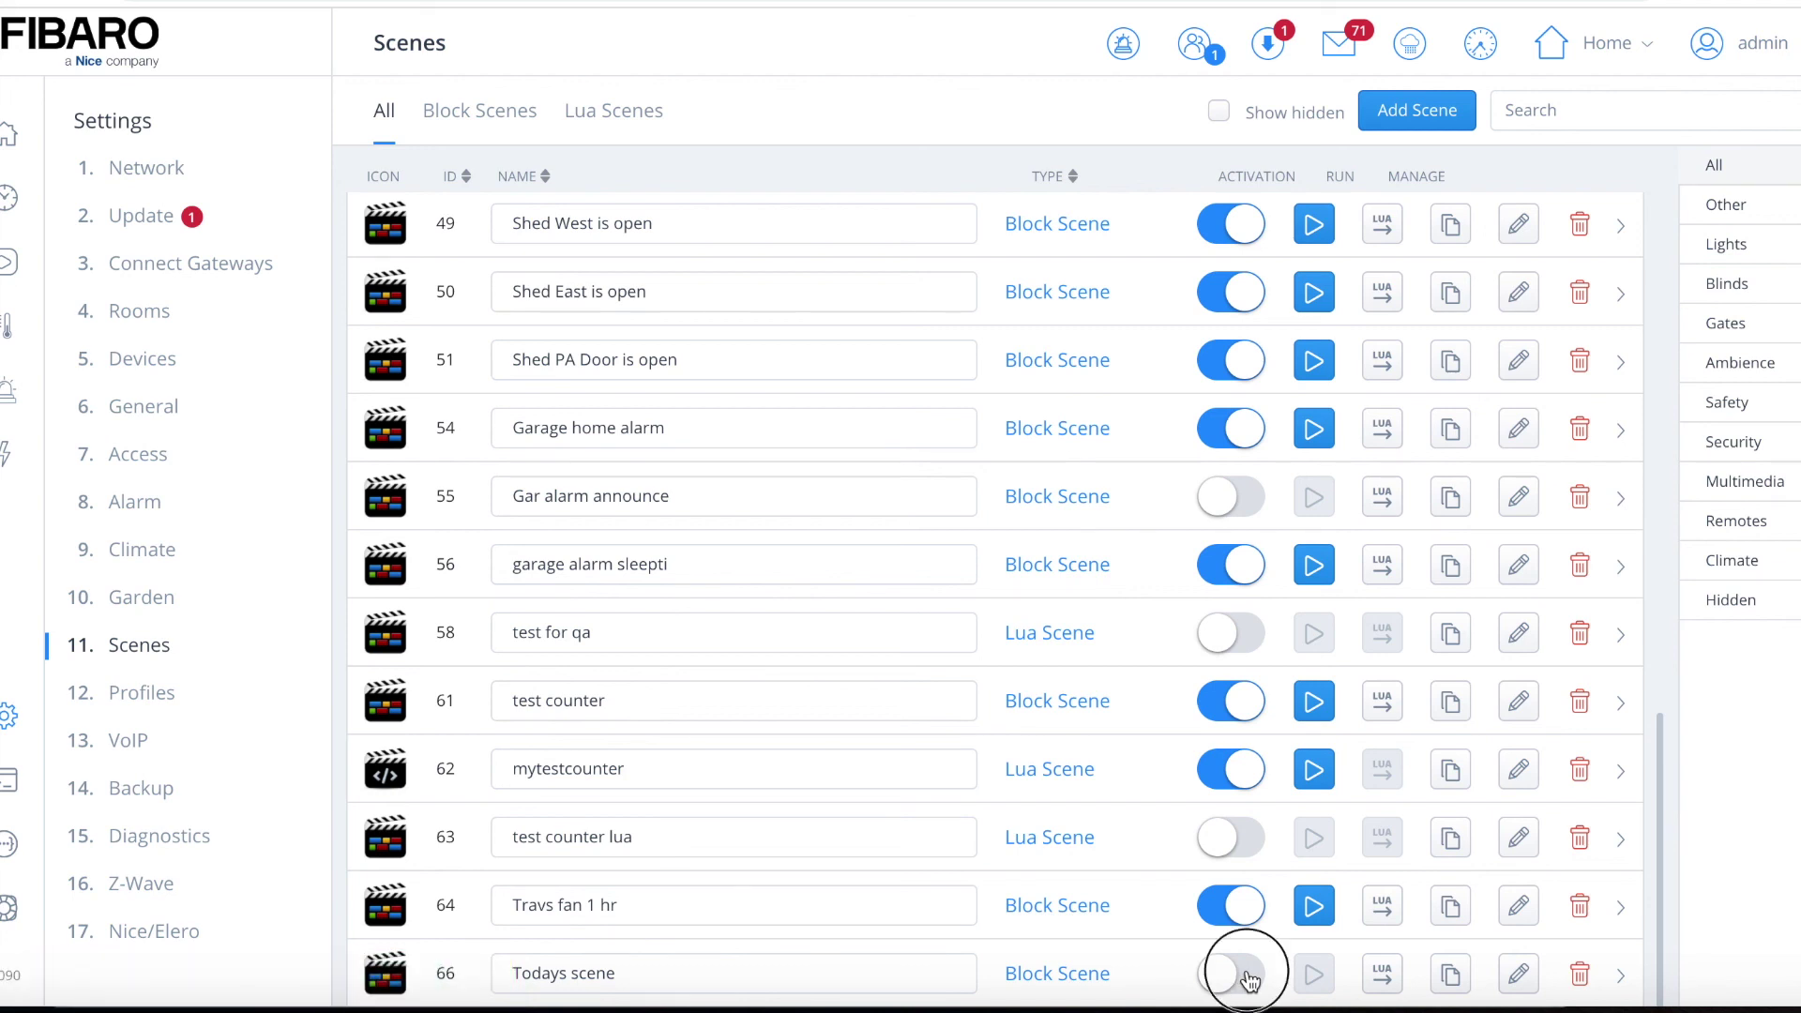
{"action": "left_click", "coordinate": [1518, 974]}
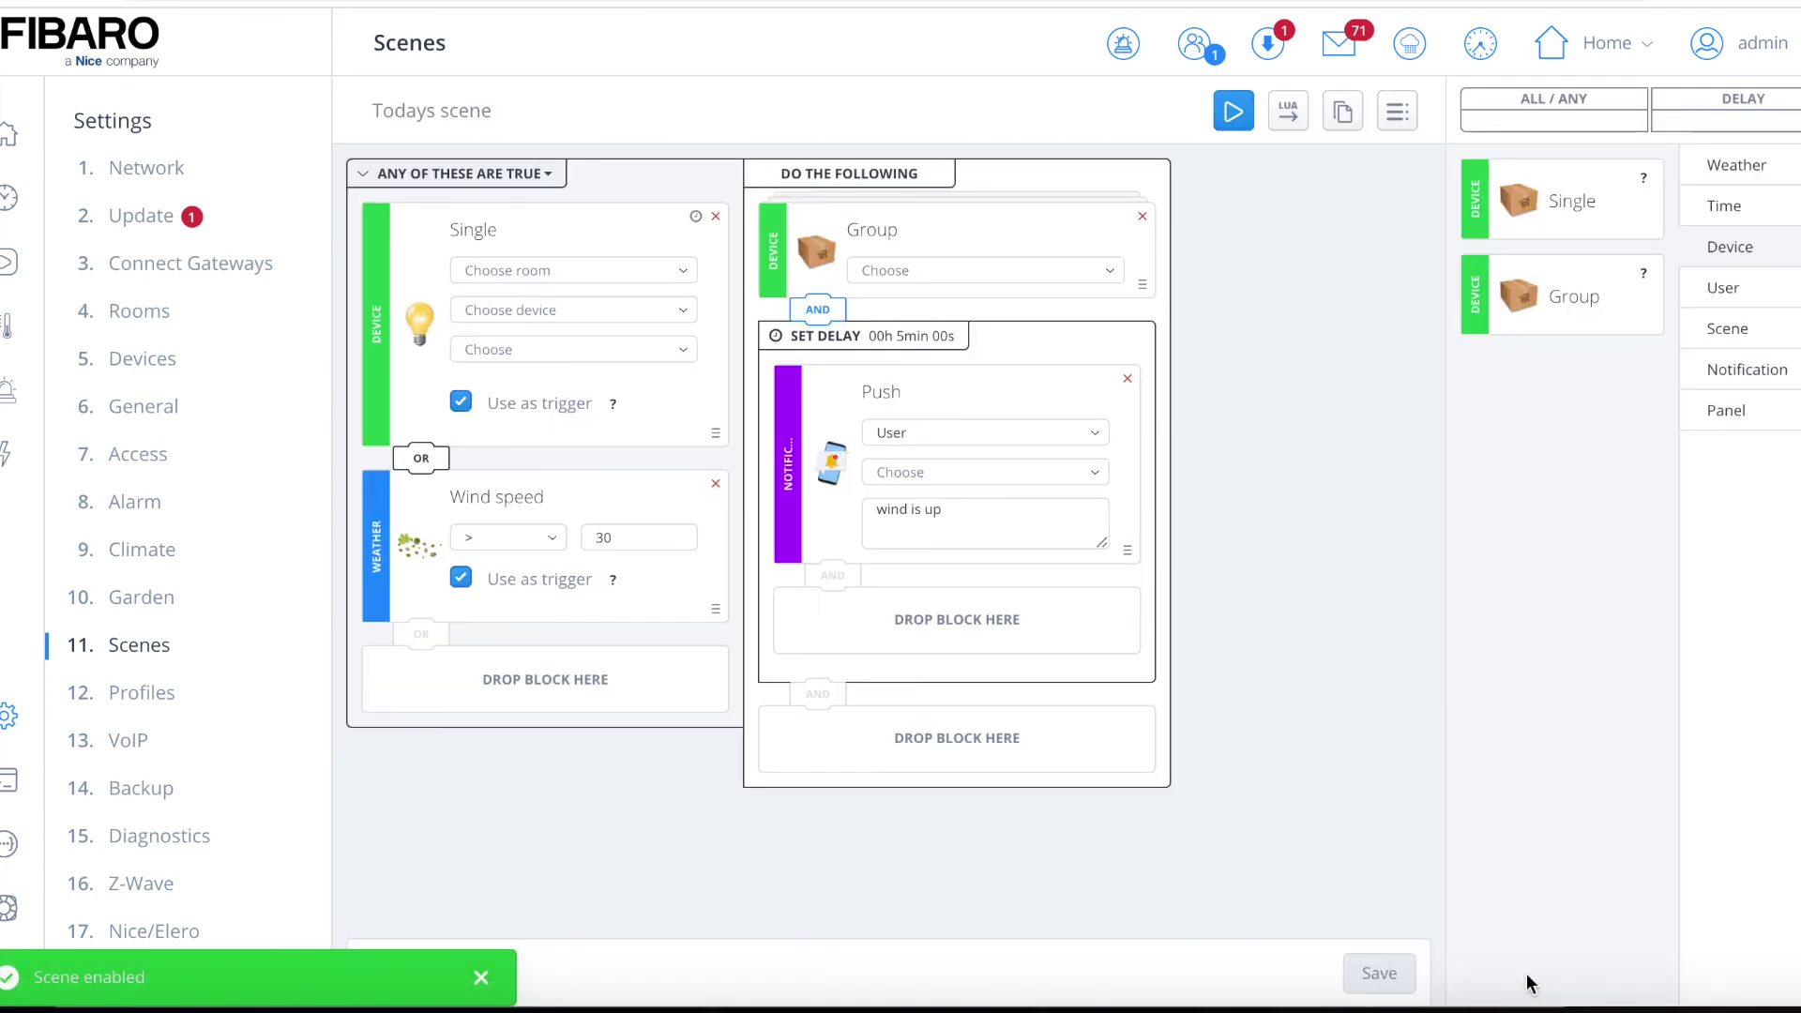